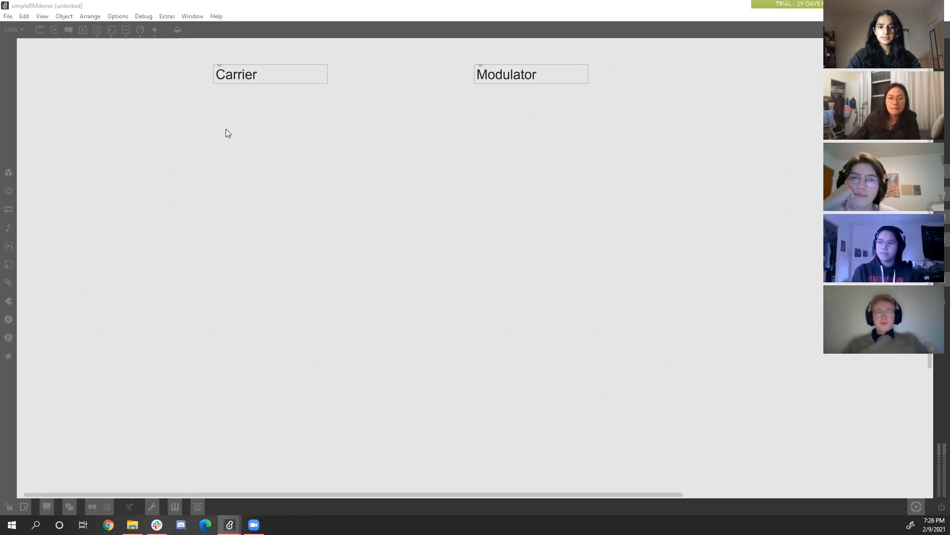
Add a cycle~ sinusoidal oscillator object and place it below the Carrier label.
{"action": "left_click", "coordinate": [167, 8]}
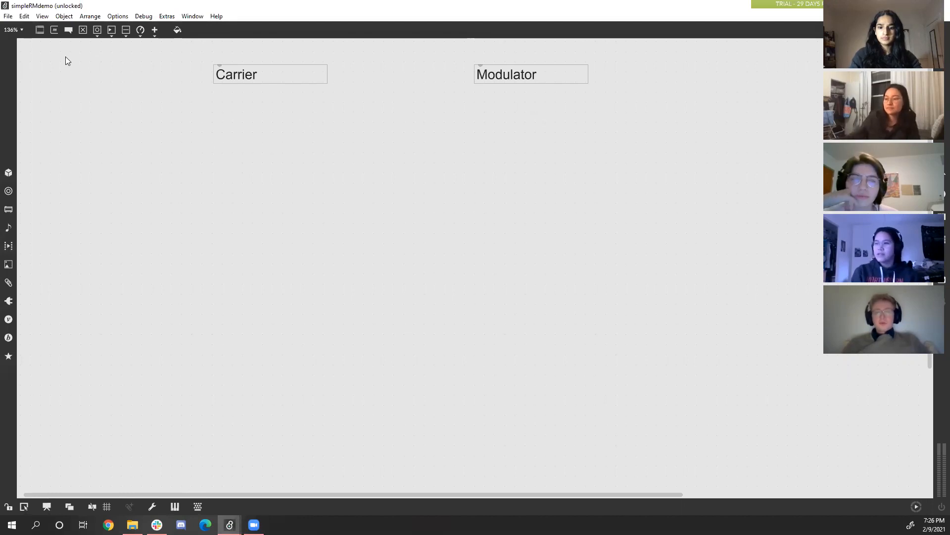
{"action": "left_click", "coordinate": [40, 30]}
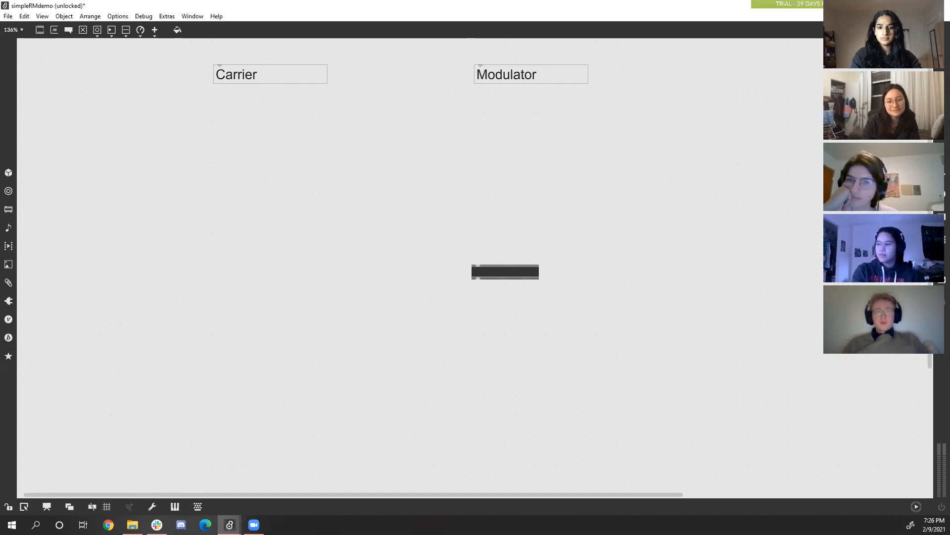
{"action": "type", "text": "cycle"}
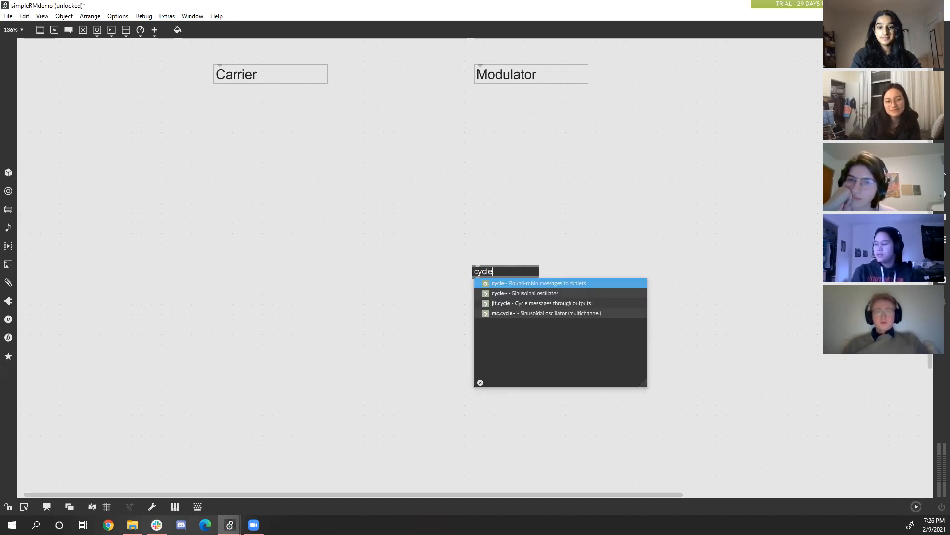
{"action": "key", "text": "Down"}
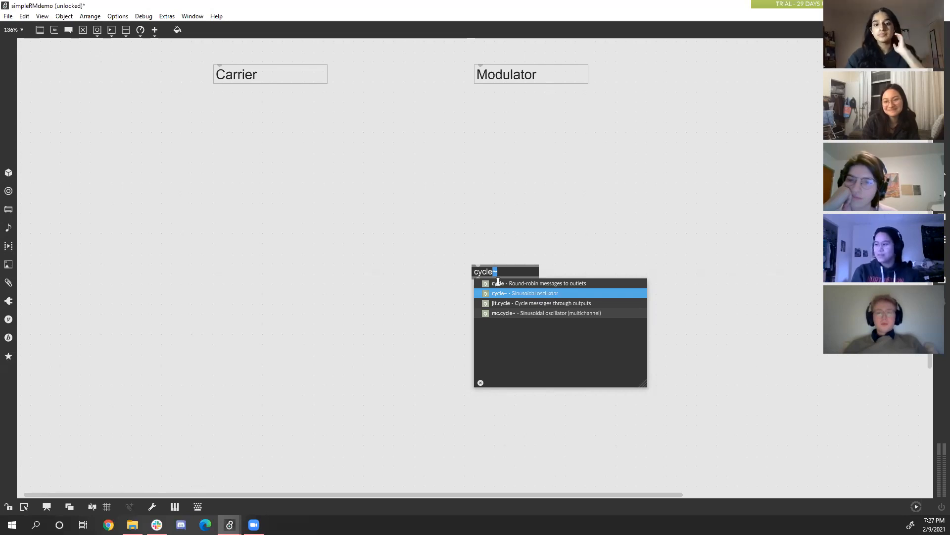
{"action": "left_click", "coordinate": [531, 294]}
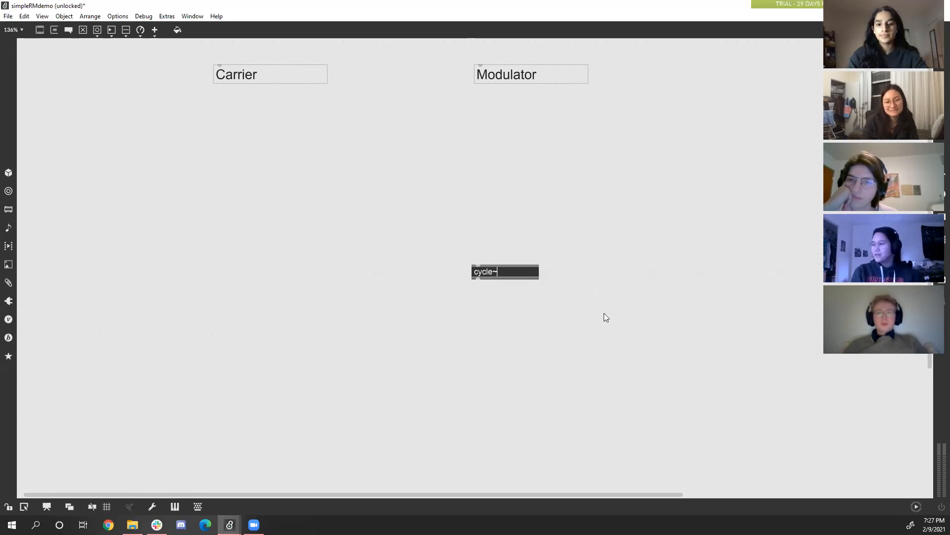
{"action": "left_click", "coordinate": [508, 282]}
{"action": "left_click_drag", "start_coordinate": [394, 231], "coordinate": [235, 129]}
{"action": "left_click", "coordinate": [292, 167]}
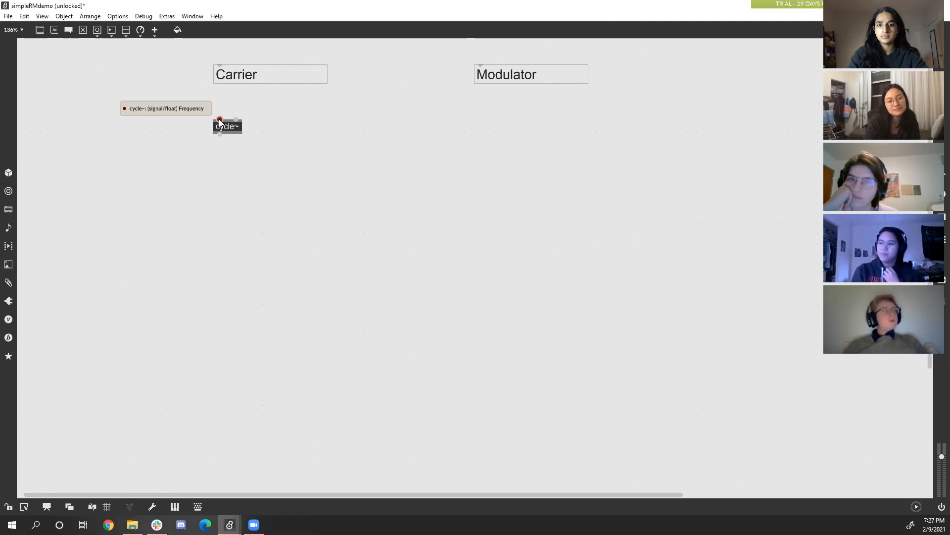
Add a floating-point number box above the carrier's cycle~ and connect its value outlet to the oscillator's frequency inlet.
{"action": "left_click", "coordinate": [110, 30]}
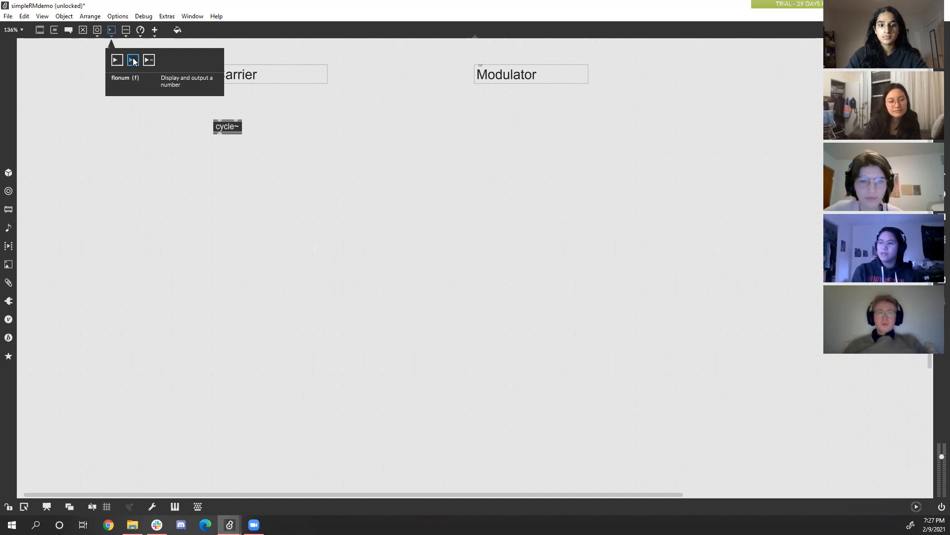
{"action": "left_click", "coordinate": [133, 61]}
{"action": "left_click_drag", "start_coordinate": [487, 272], "coordinate": [228, 104]}
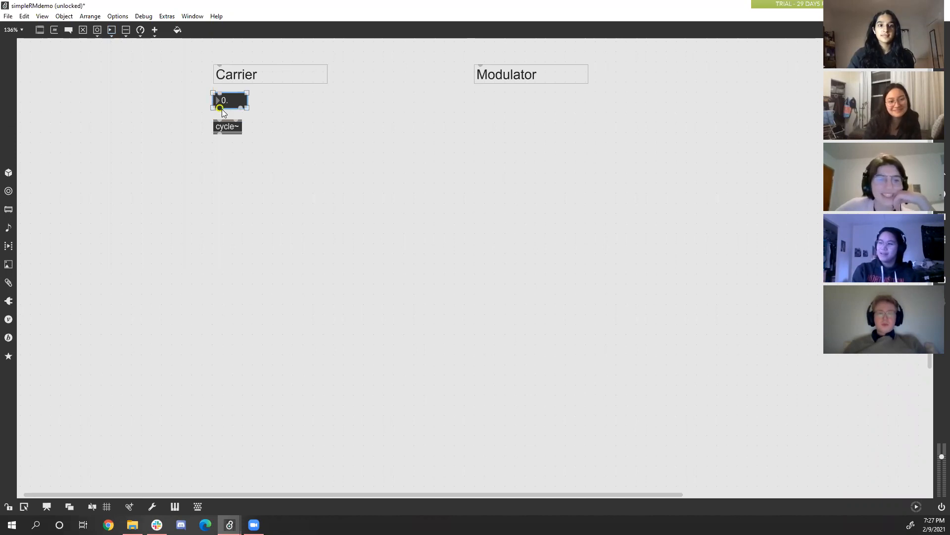
{"action": "left_click_drag", "start_coordinate": [219, 109], "coordinate": [223, 115]}
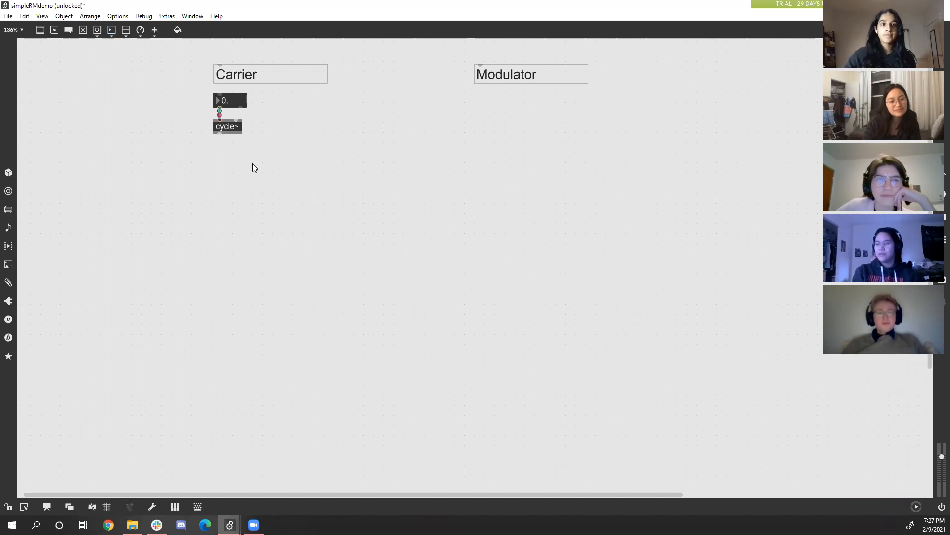
{"action": "left_click", "coordinate": [223, 103]}
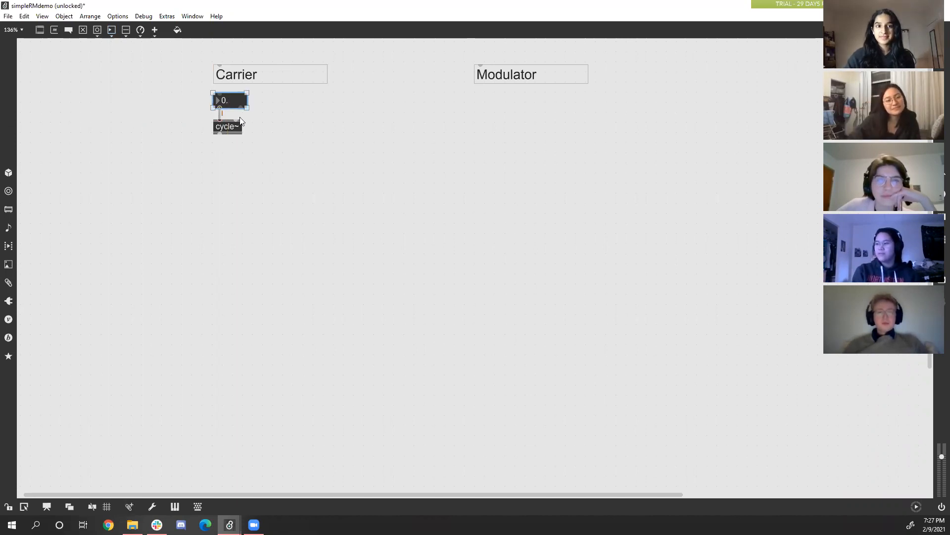
{"action": "left_click", "coordinate": [256, 148]}
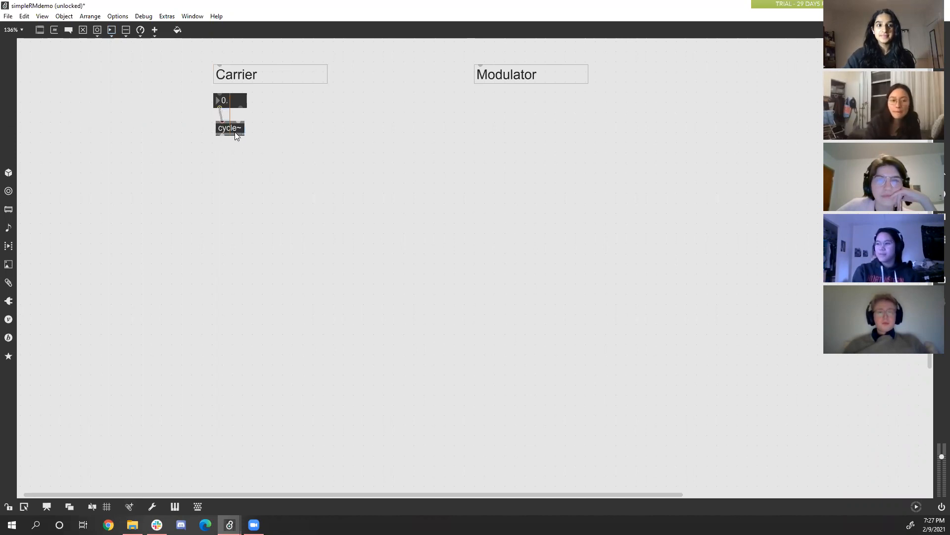
{"action": "left_click", "coordinate": [243, 157]}
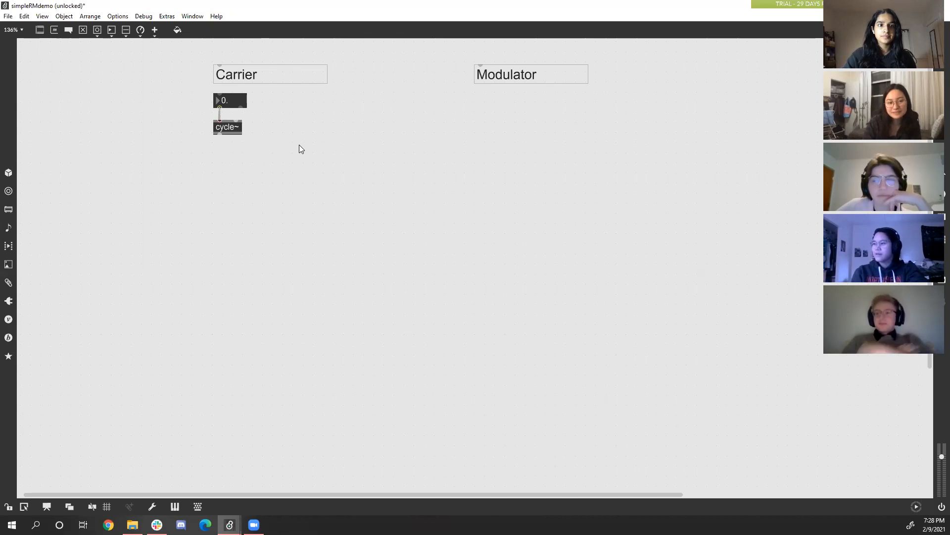
Copy the carrier's number box and cycle~ pair and paste it aligned below the Modulator label.
{"action": "left_click_drag", "start_coordinate": [280, 156], "coordinate": [198, 93]}
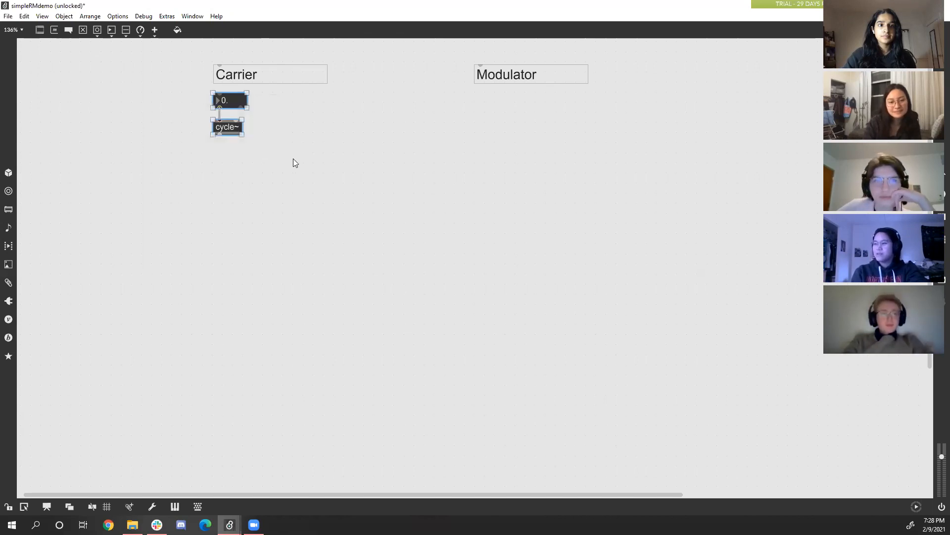
{"action": "left_click_drag", "start_coordinate": [327, 191], "coordinate": [193, 86]}
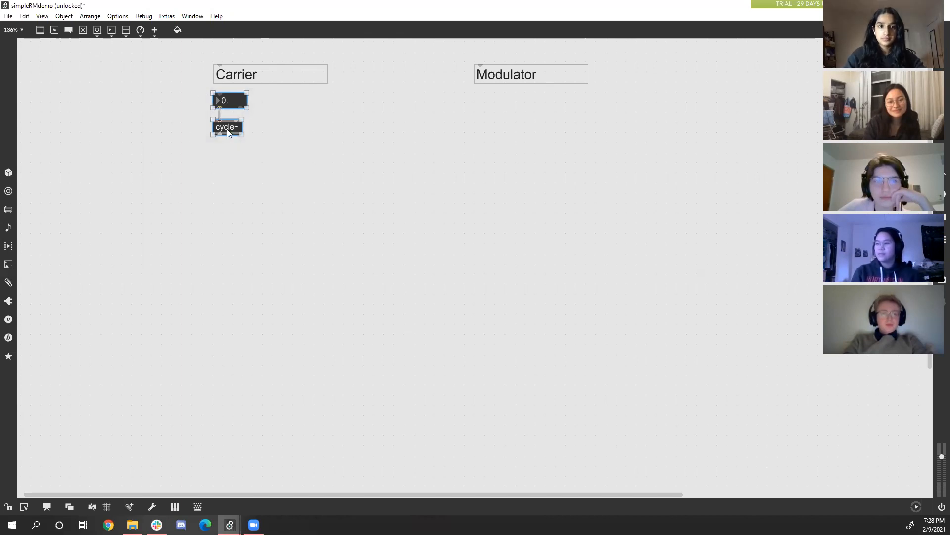
{"action": "right_click", "coordinate": [226, 128]}
{"action": "left_click", "coordinate": [250, 146]}
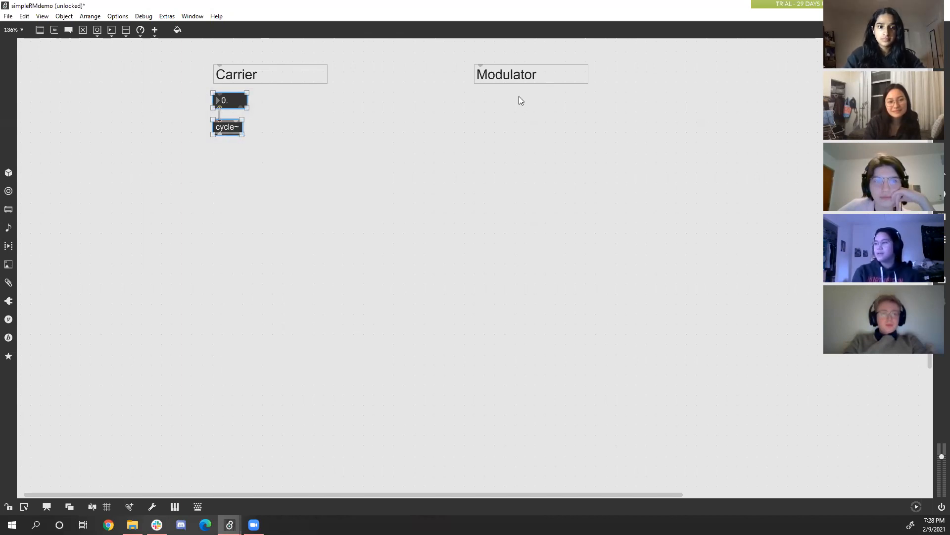
{"action": "right_click", "coordinate": [500, 97]}
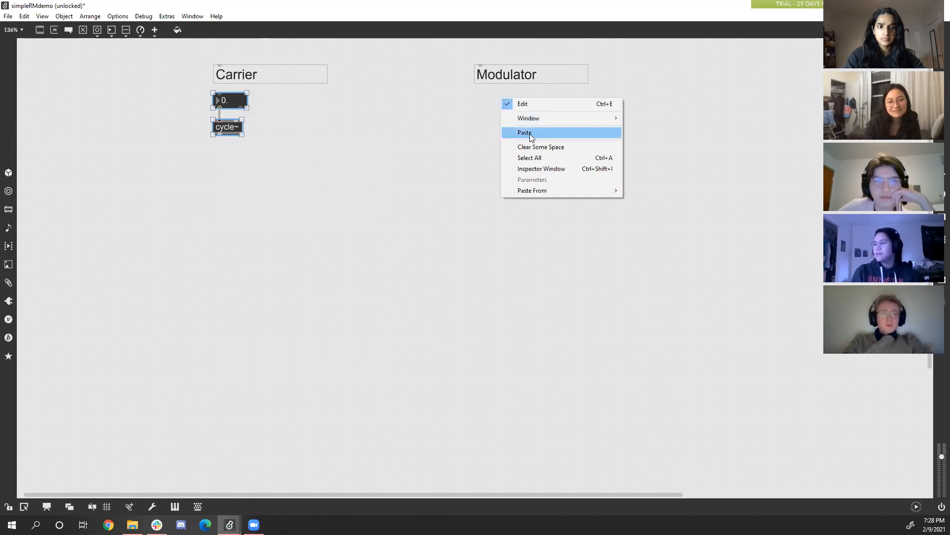
{"action": "left_click", "coordinate": [526, 132]}
{"action": "left_click_drag", "start_coordinate": [516, 134], "coordinate": [491, 135]}
{"action": "left_click", "coordinate": [405, 229]}
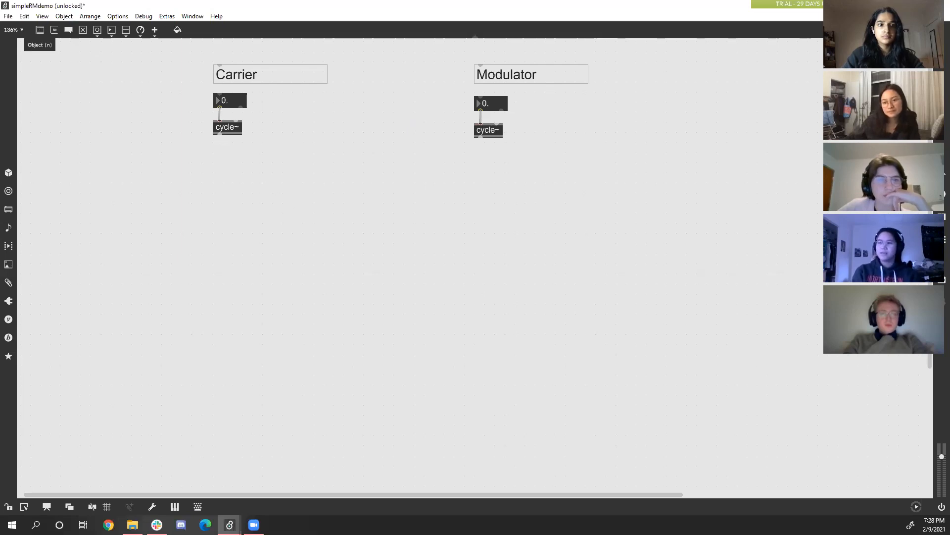
Add a *~ signal multiplication object with an initial multiplier of 1.
{"action": "left_click", "coordinate": [40, 29]}
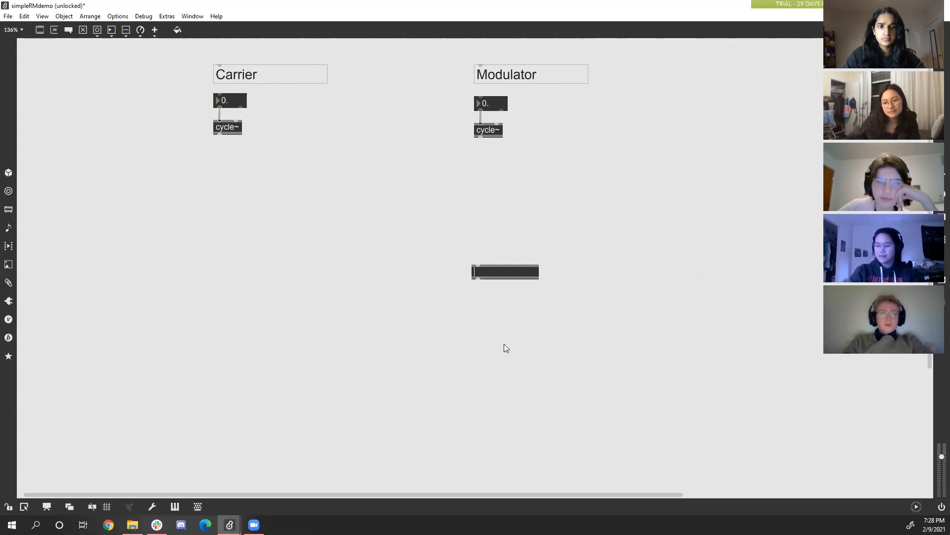
{"action": "type", "text": "*"}
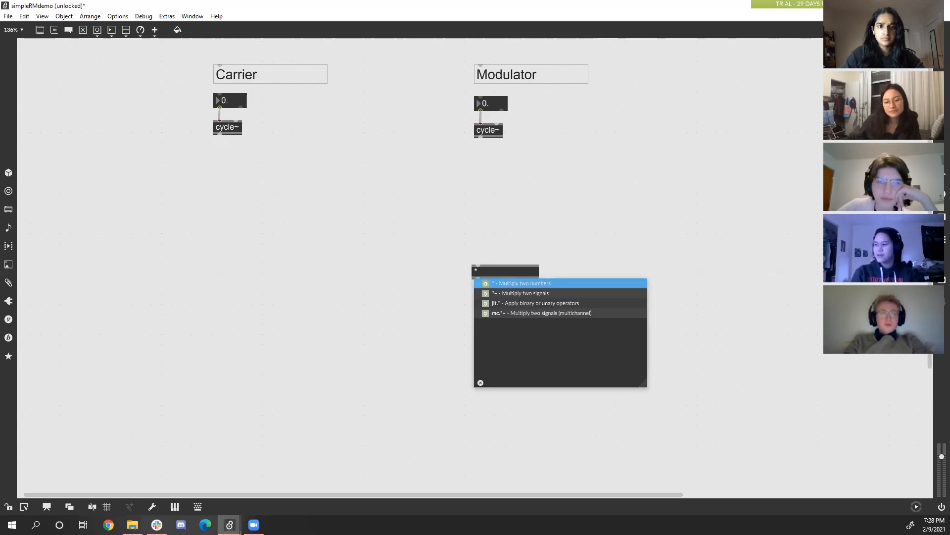
{"action": "key", "text": "Down"}
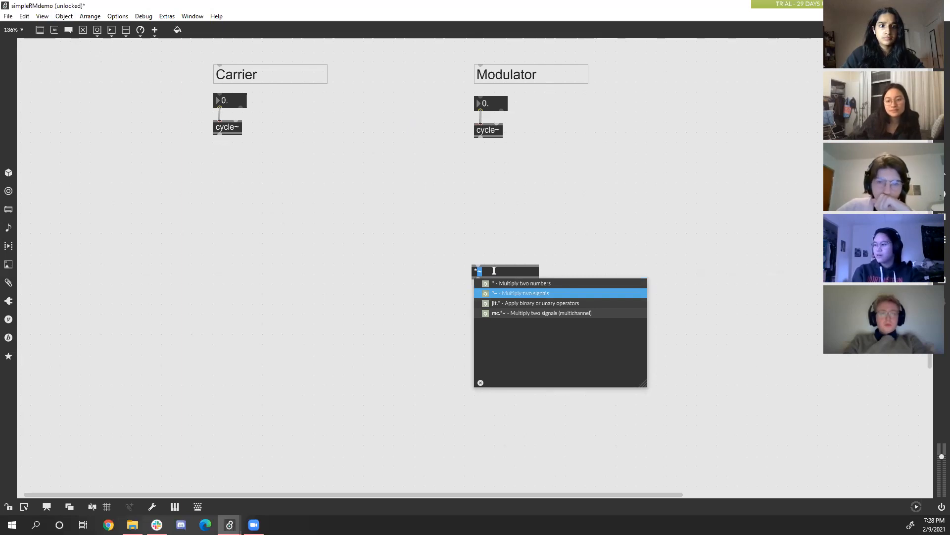
{"action": "type", "text": "~"}
{"action": "left_click", "coordinate": [517, 282]}
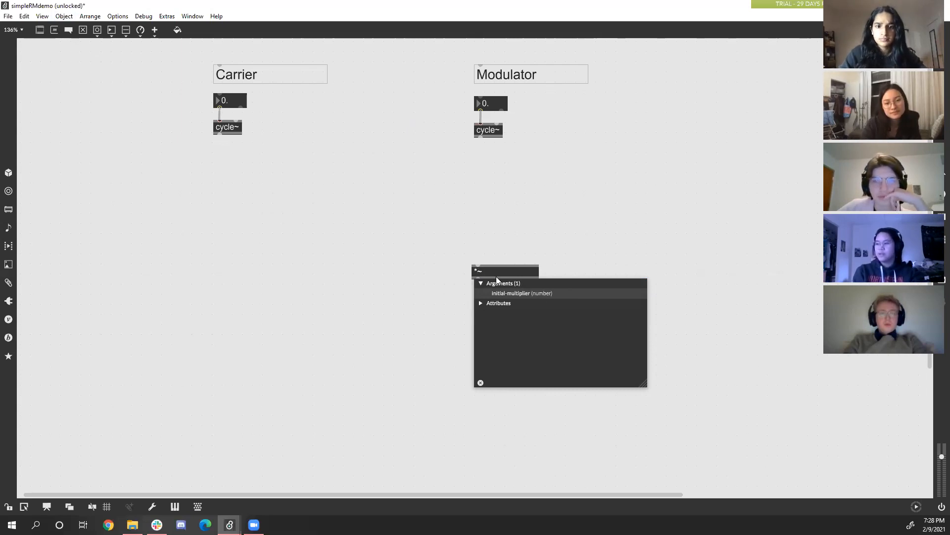
{"action": "type", "text": "1."}
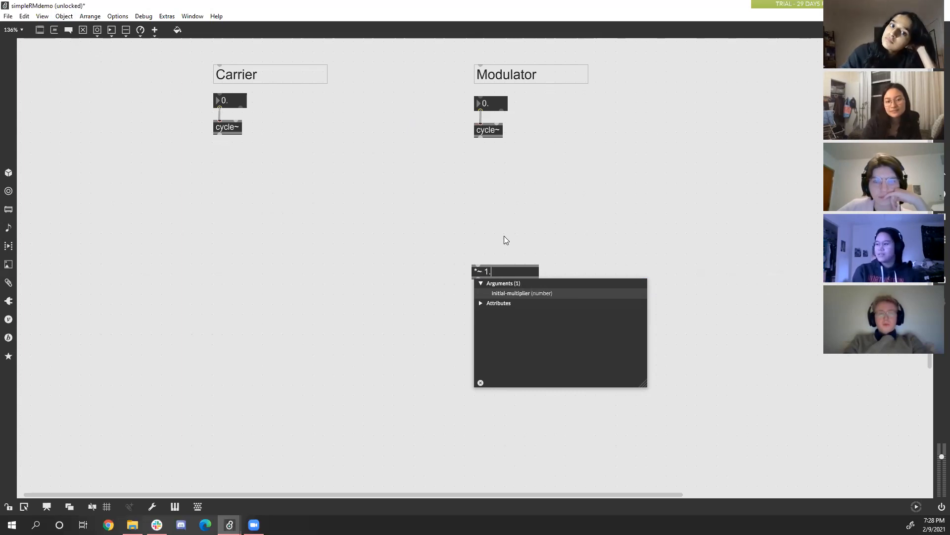
{"action": "left_click", "coordinate": [518, 263]}
Place the *~ object between the two oscillators and connect the carrier to its first inlet and the modulator to its second.
{"action": "left_click_drag", "start_coordinate": [487, 272], "coordinate": [220, 135]}
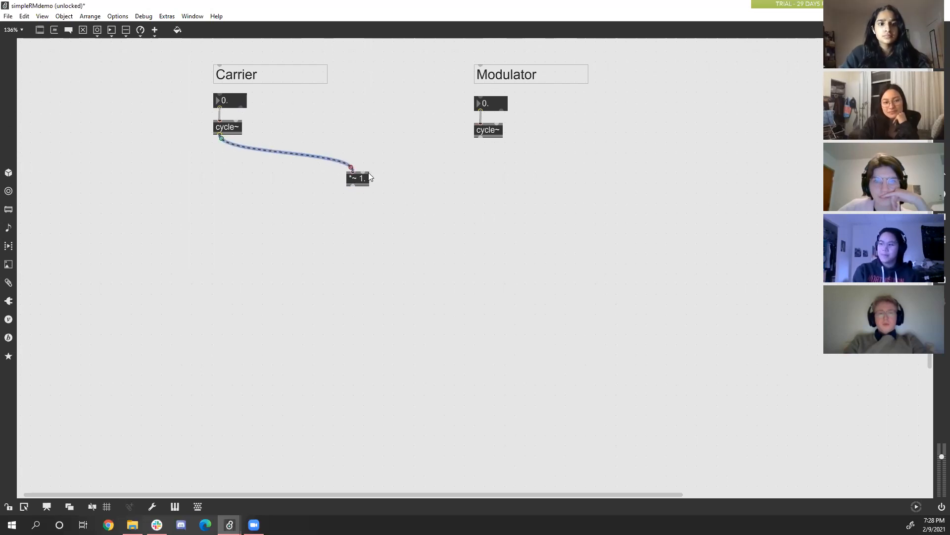
{"action": "left_click_drag", "start_coordinate": [365, 169], "coordinate": [480, 139]}
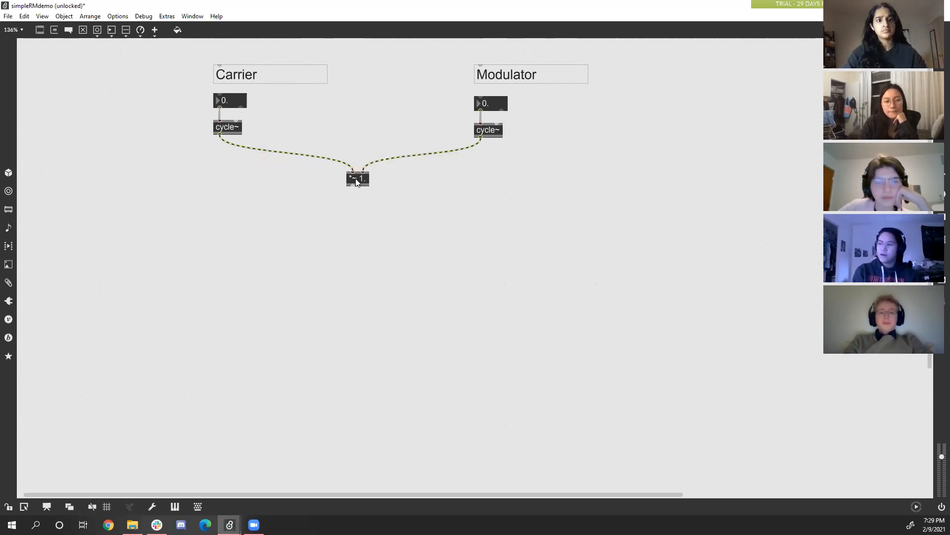
{"action": "left_click_drag", "start_coordinate": [356, 186], "coordinate": [345, 187]}
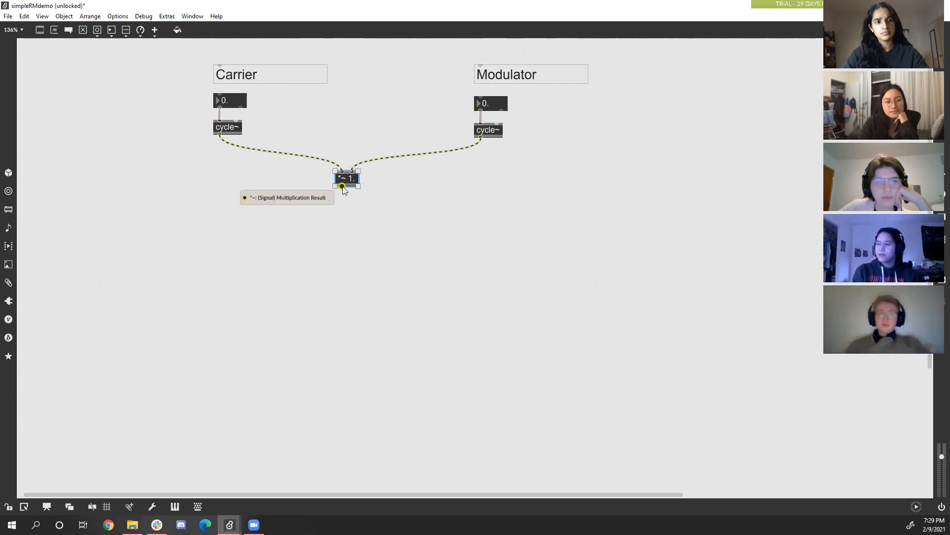
{"action": "left_click", "coordinate": [345, 214]}
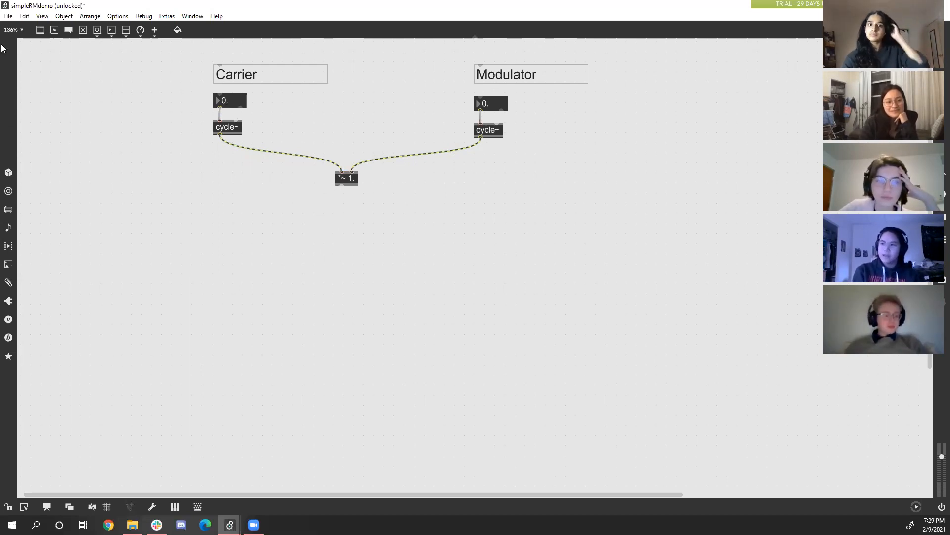
Add an ezdac~ audio output object and place it below the *~ object.
{"action": "left_click", "coordinate": [39, 30]}
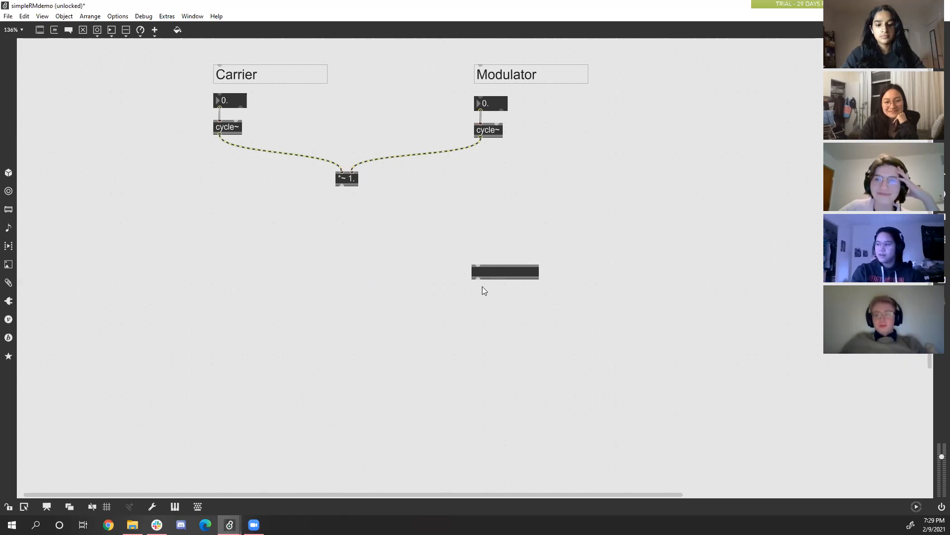
{"action": "type", "text": "ezdac"}
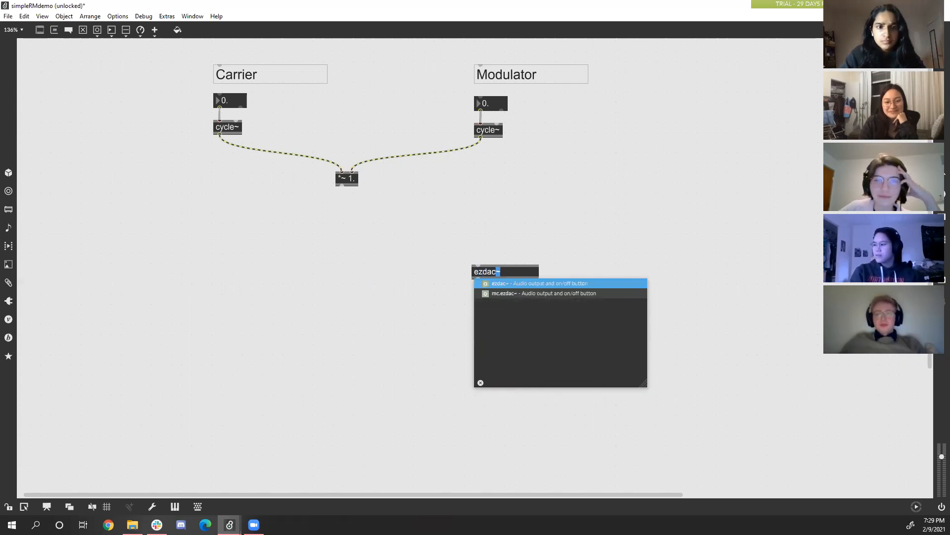
{"action": "key", "text": "Return"}
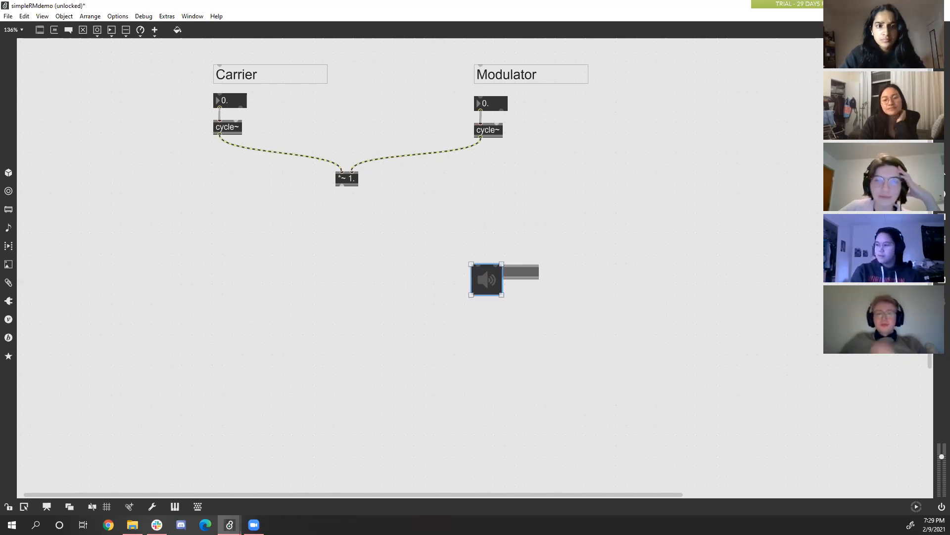
{"action": "left_click_drag", "start_coordinate": [487, 285], "coordinate": [349, 279]}
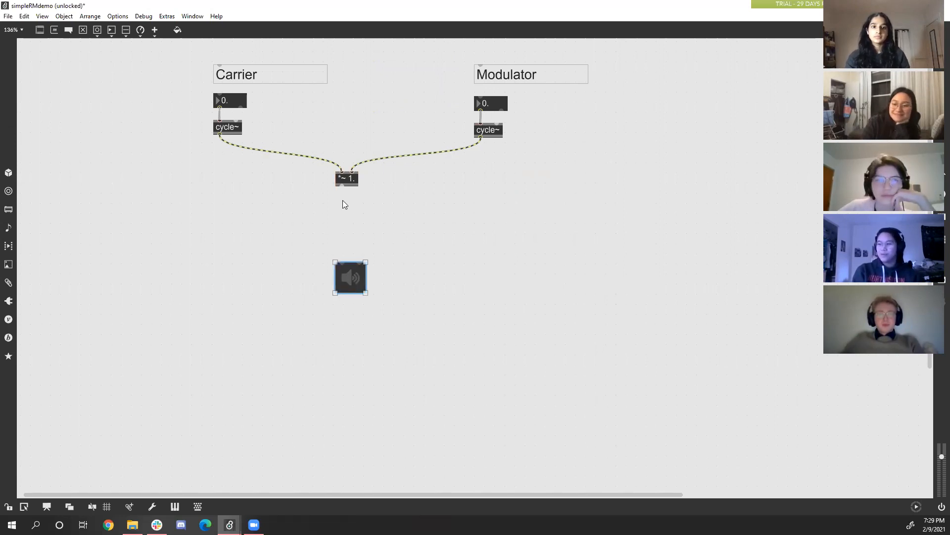
Add a gain~ slider between the *~ object and the ezdac~, and connect its signal outlet to the ezdac~ left inlet.
{"action": "left_click", "coordinate": [38, 30]}
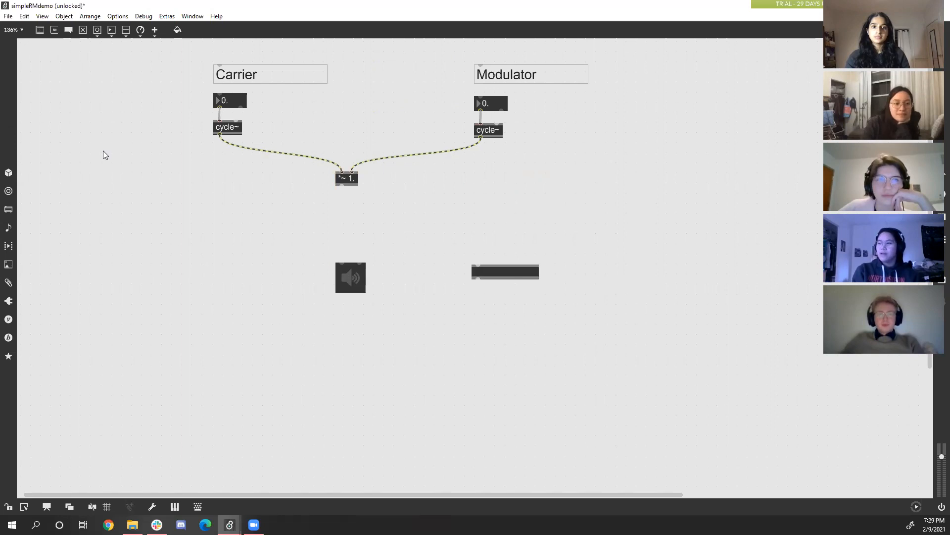
{"action": "type", "text": "gain"}
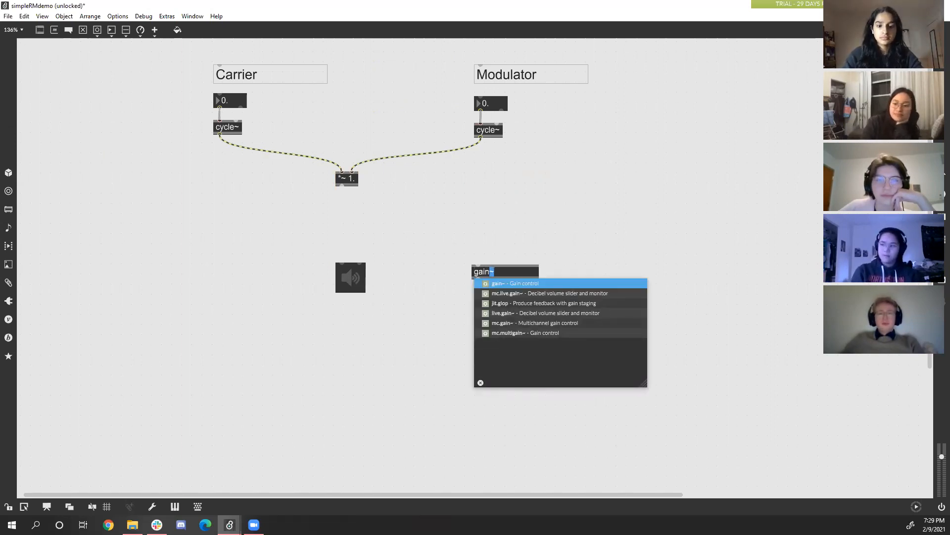
{"action": "type", "text": "~"}
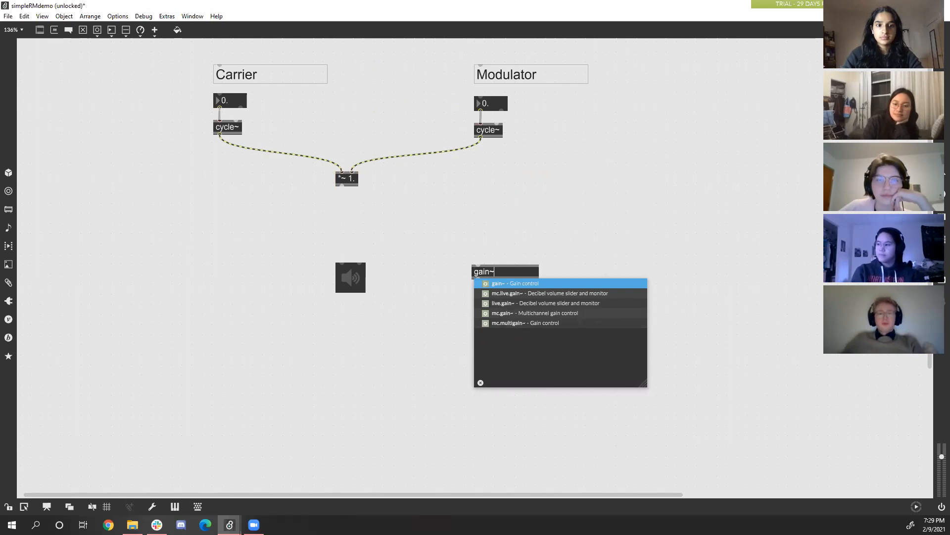
{"action": "left_click", "coordinate": [515, 285]}
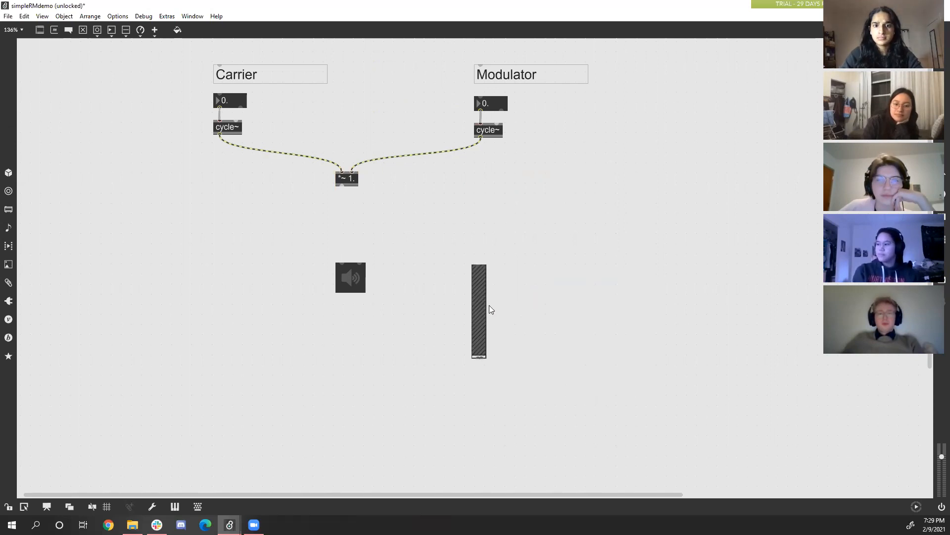
{"action": "left_click_drag", "start_coordinate": [345, 290], "coordinate": [345, 330]}
{"action": "left_click_drag", "start_coordinate": [481, 305], "coordinate": [344, 241]}
{"action": "left_click_drag", "start_coordinate": [342, 293], "coordinate": [343, 304]}
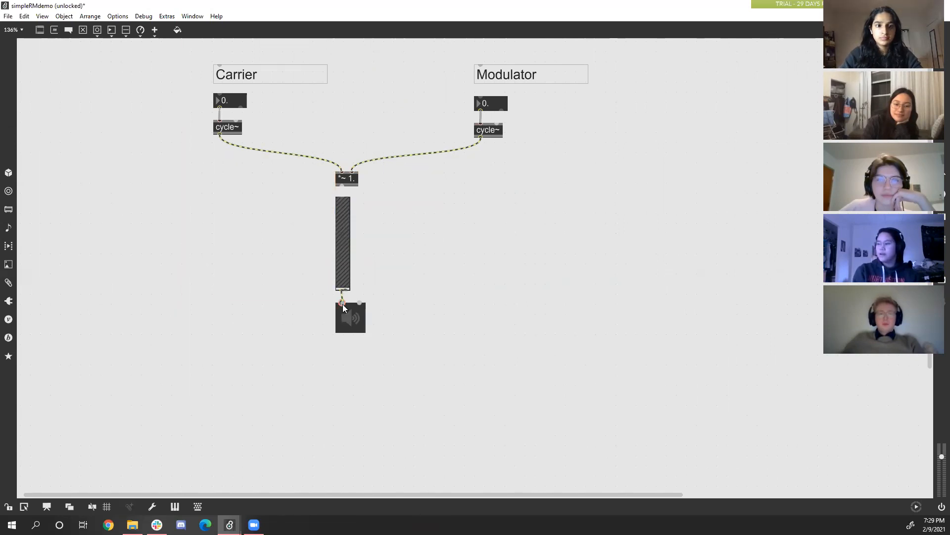
Widen the gain~ slider to separate its outlets and connect its signal outlet to the ezdac~ right inlet.
{"action": "left_click", "coordinate": [344, 269]}
{"action": "left_click_drag", "start_coordinate": [350, 290], "coordinate": [374, 293]}
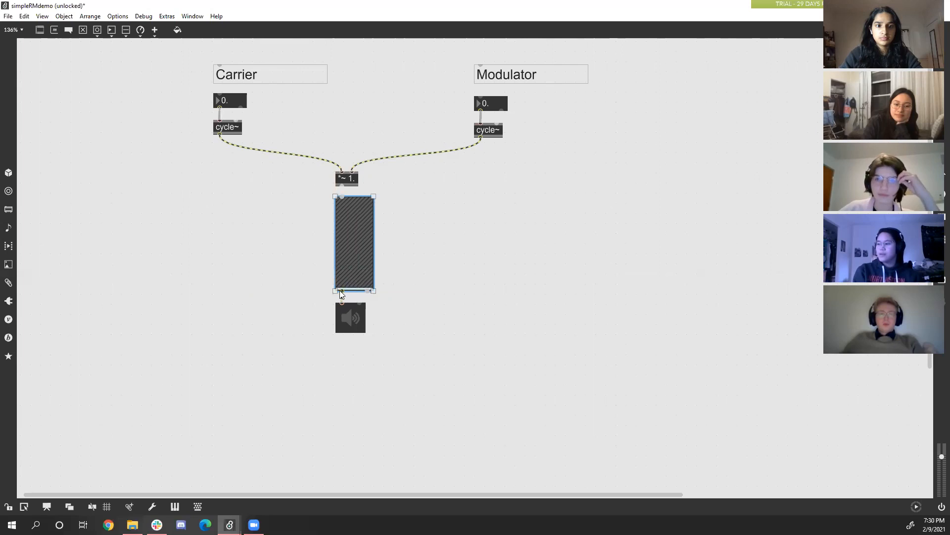
{"action": "left_click_drag", "start_coordinate": [340, 291], "coordinate": [342, 303]}
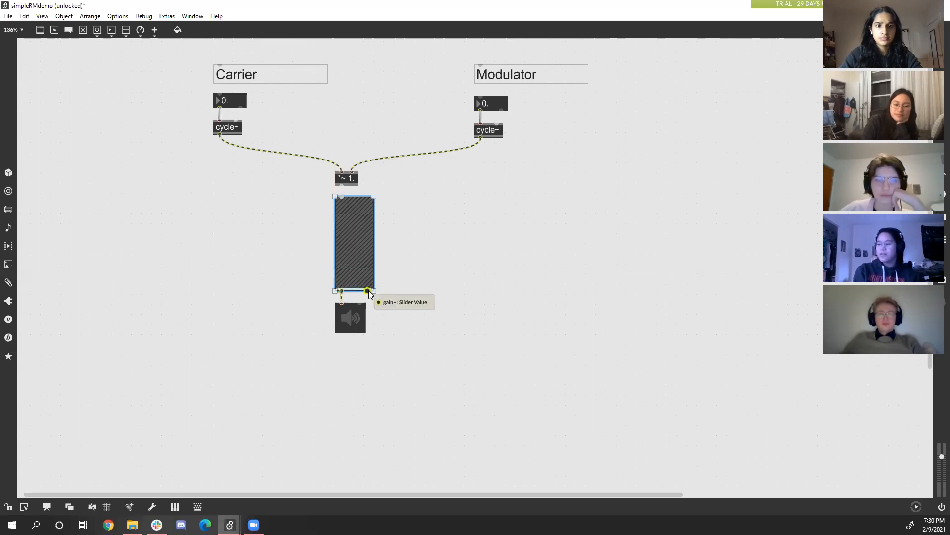
{"action": "left_click_drag", "start_coordinate": [343, 293], "coordinate": [362, 305]}
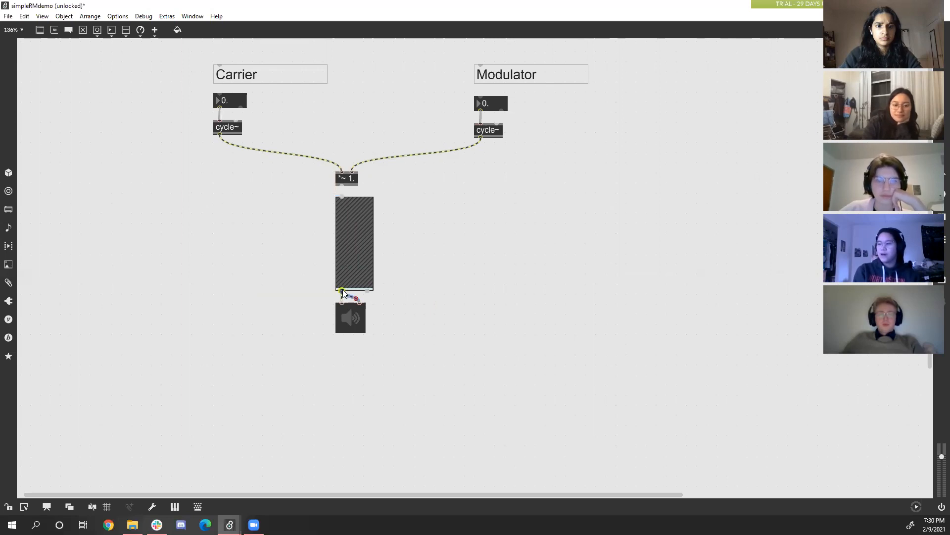
Nudge the gain~ slider slightly down and connect the *~ output to its inlet.
{"action": "left_click", "coordinate": [355, 240]}
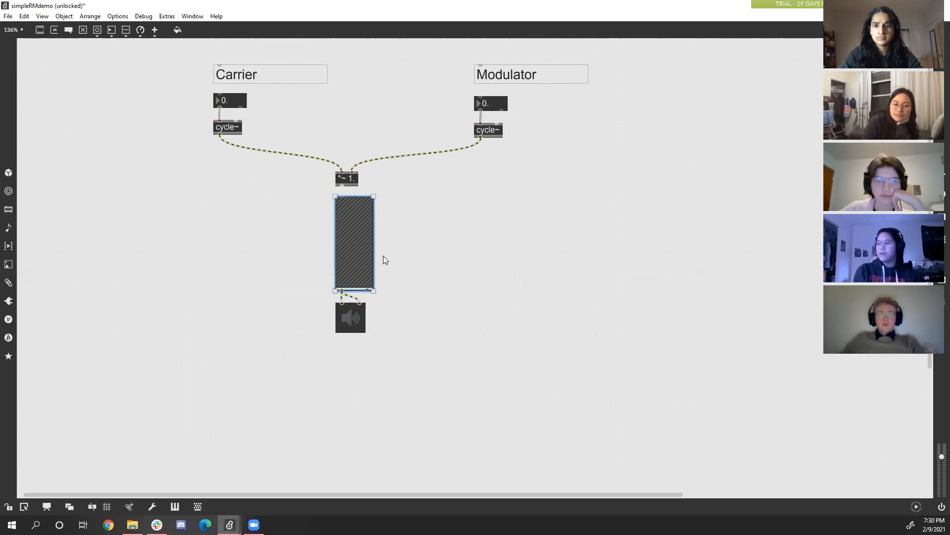
{"action": "left_click_drag", "start_coordinate": [348, 246], "coordinate": [348, 248]}
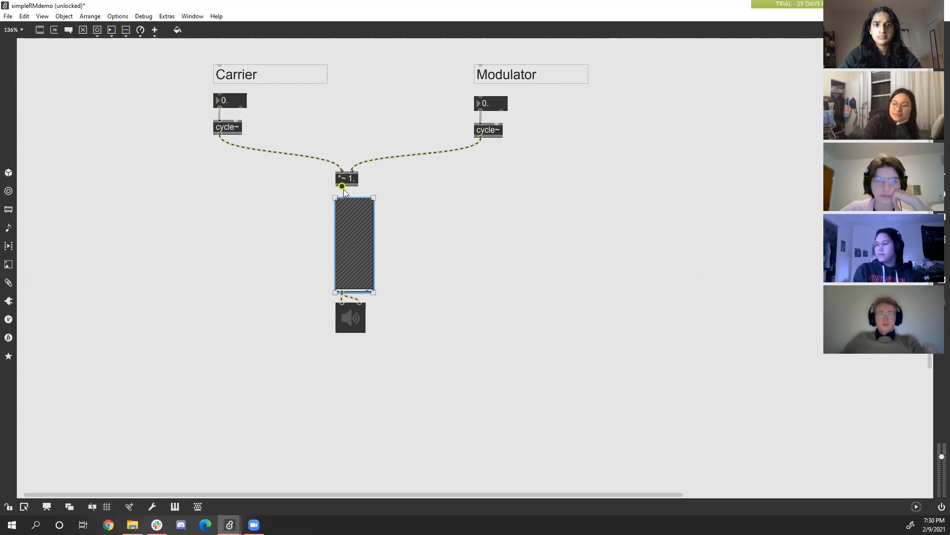
{"action": "left_click_drag", "start_coordinate": [342, 187], "coordinate": [342, 200]}
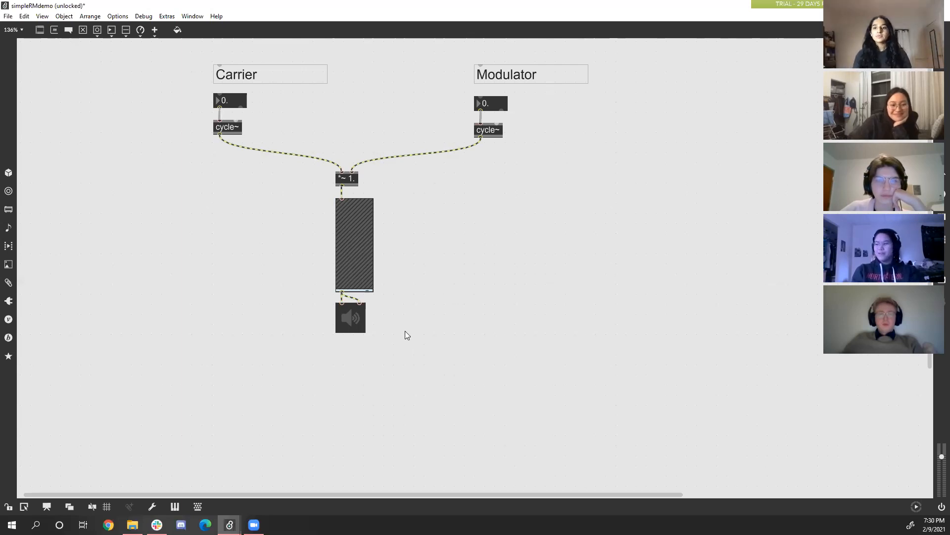
{"action": "left_click_drag", "start_coordinate": [413, 352], "coordinate": [326, 179]}
{"action": "left_click", "coordinate": [269, 195]}
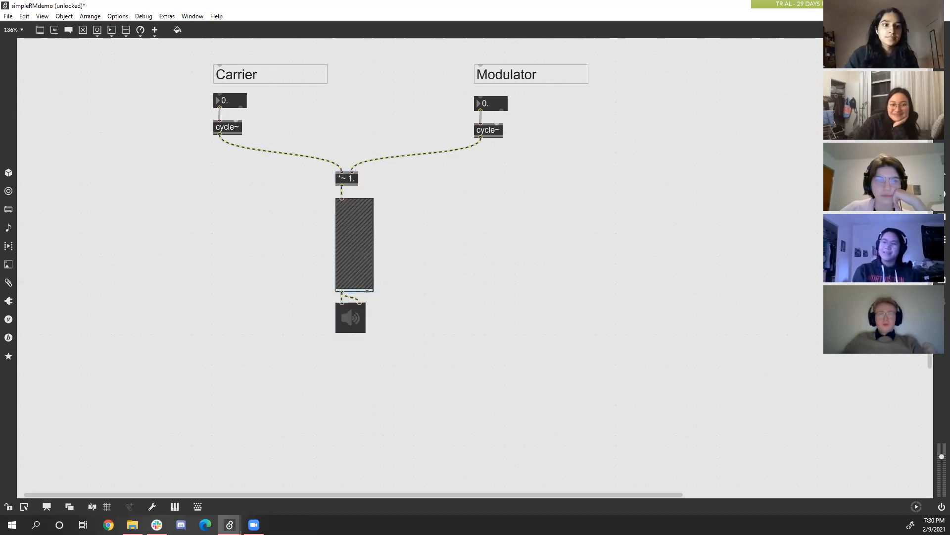
Add a scope~ object below the modulator's cycle~ and connect the oscillator's signal output to its first inlet.
{"action": "left_click", "coordinate": [40, 30]}
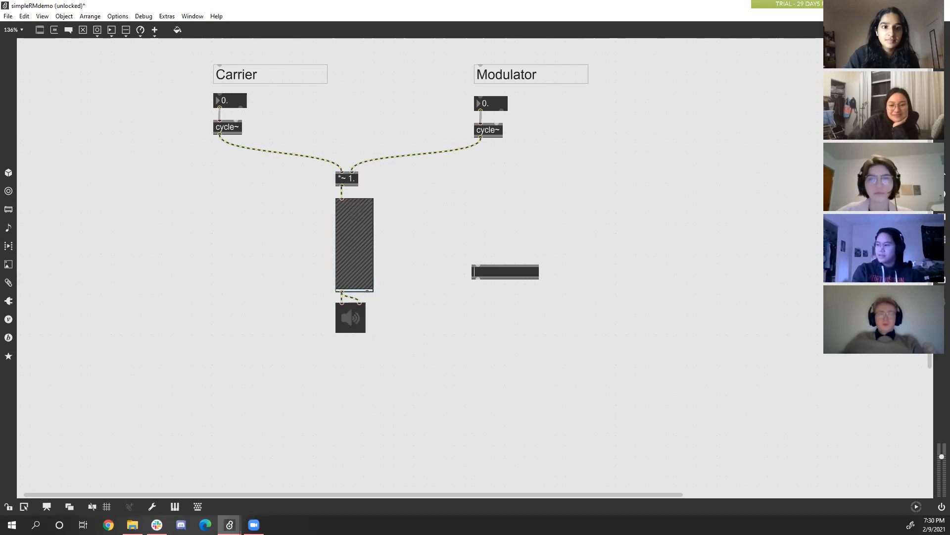
{"action": "type", "text": "sc"}
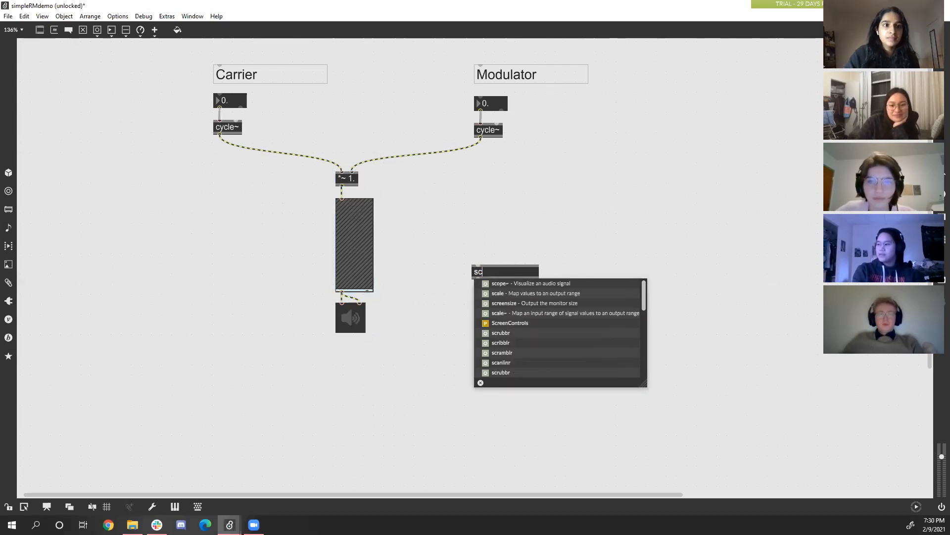
{"action": "type", "text": "ope~"}
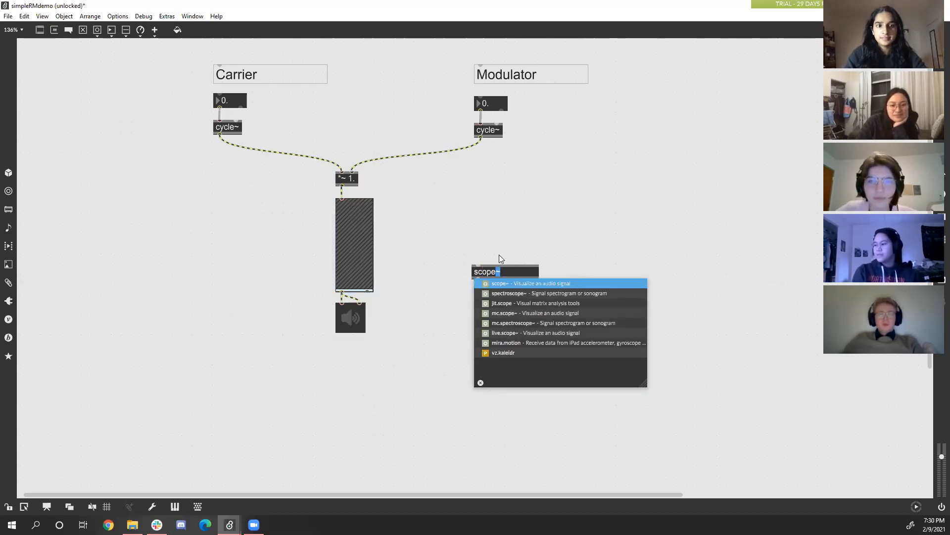
{"action": "left_click", "coordinate": [511, 284]}
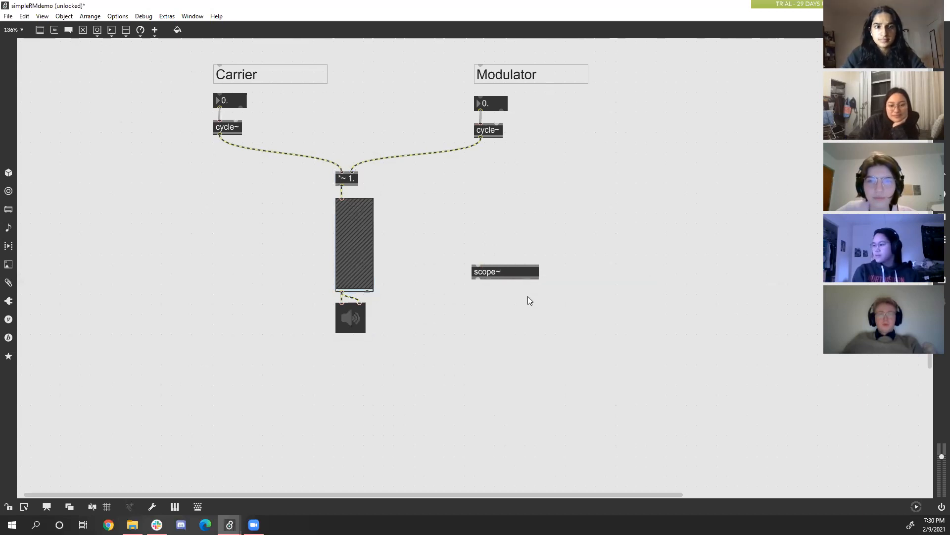
{"action": "key", "text": "Return"}
{"action": "key", "text": "Return"}
{"action": "key", "text": "Return"}
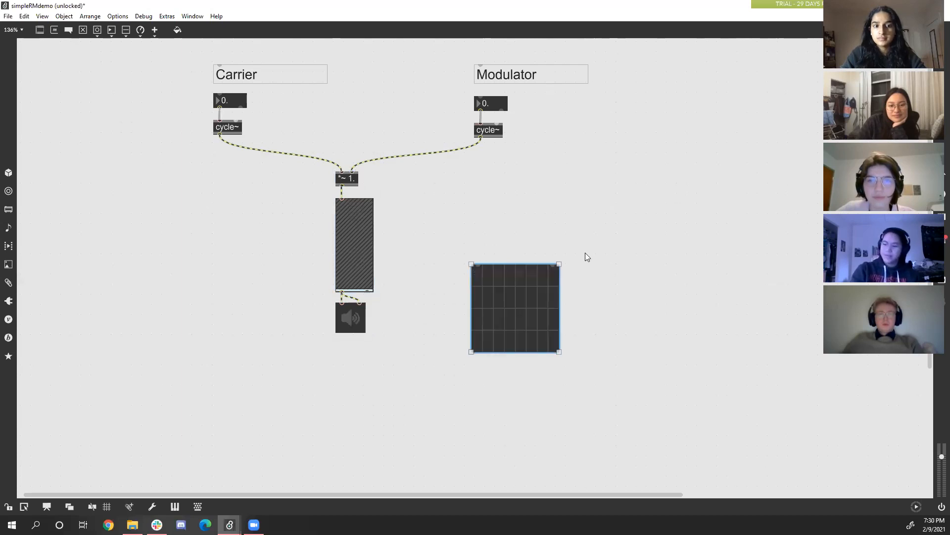
{"action": "left_click_drag", "start_coordinate": [502, 294], "coordinate": [511, 192]}
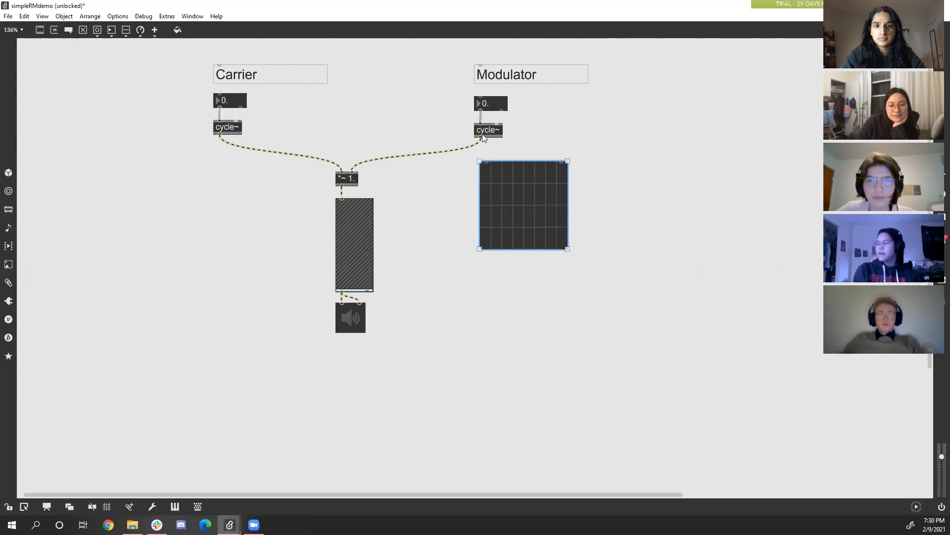
{"action": "left_click_drag", "start_coordinate": [482, 137], "coordinate": [497, 191]}
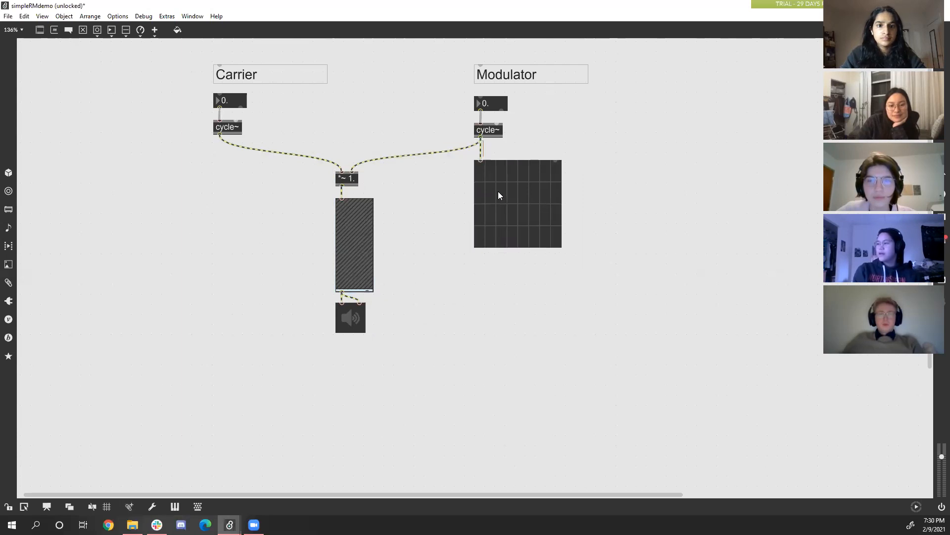
Duplicate the modulator's scope~ below the carrier's cycle~ and connect the carrier's signal output to the copy's first inlet.
{"action": "right_click", "coordinate": [525, 211]}
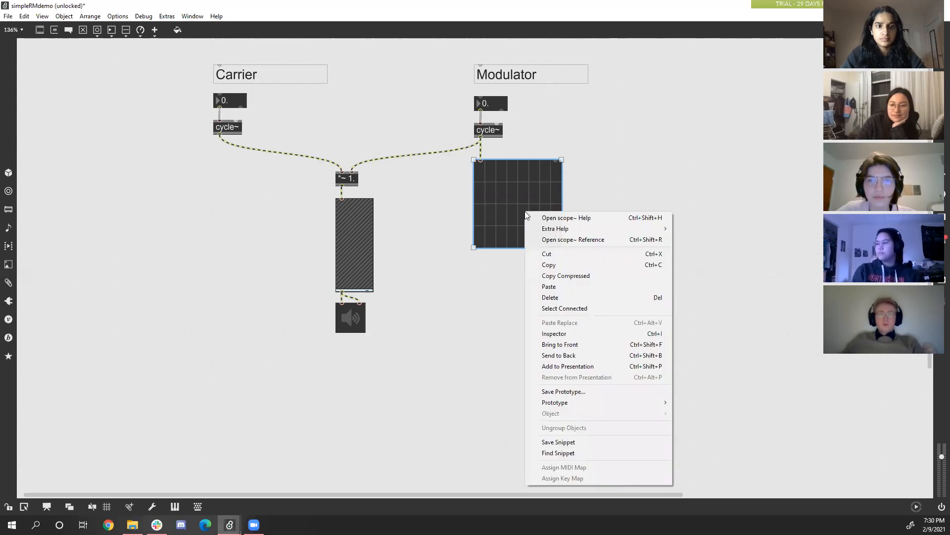
{"action": "left_click", "coordinate": [562, 264]}
{"action": "left_click", "coordinate": [199, 185]}
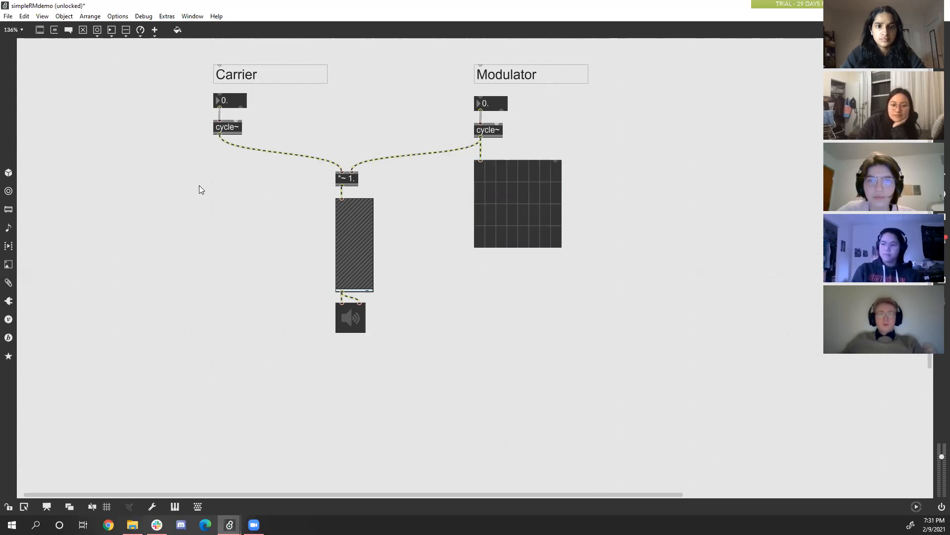
{"action": "right_click", "coordinate": [199, 186]}
{"action": "left_click", "coordinate": [240, 223]}
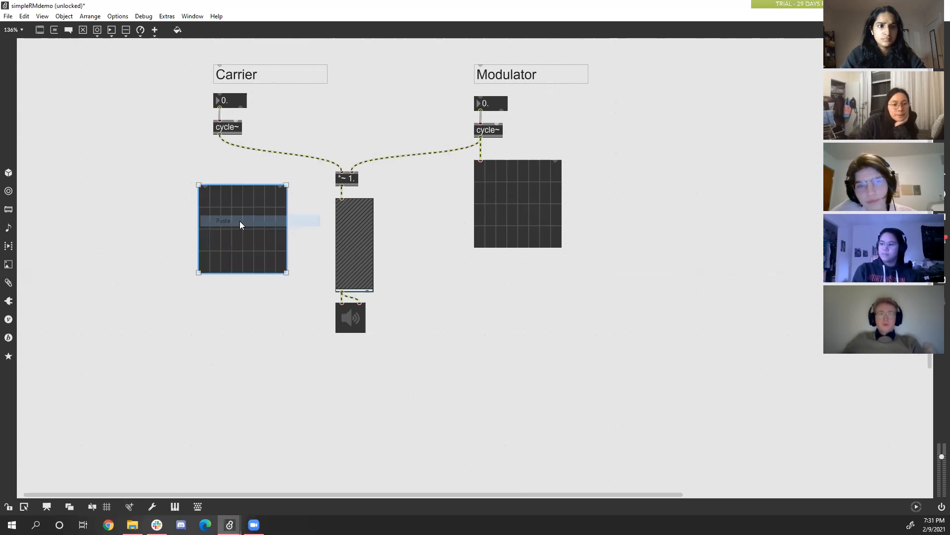
{"action": "left_click_drag", "start_coordinate": [239, 221], "coordinate": [255, 205]}
{"action": "left_click", "coordinate": [220, 147]}
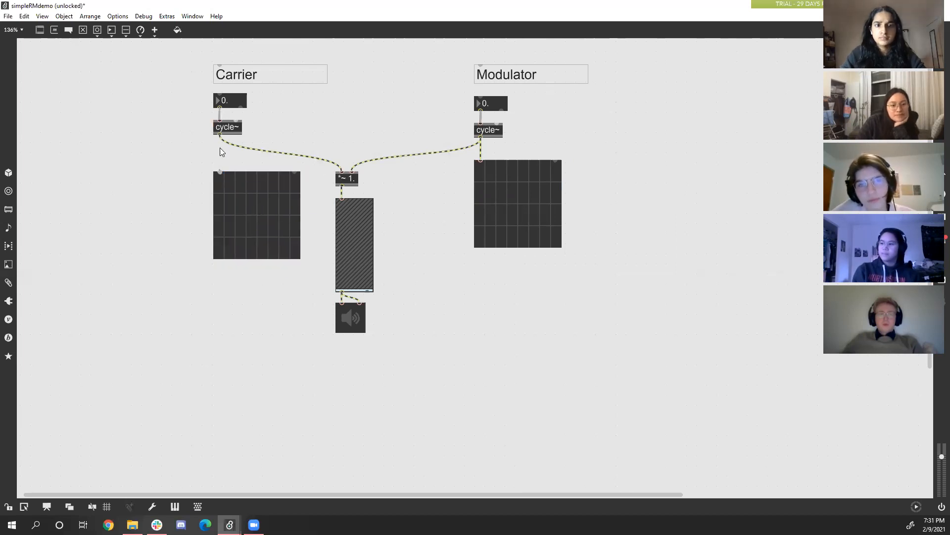
{"action": "left_click_drag", "start_coordinate": [219, 135], "coordinate": [219, 167]}
{"action": "left_click_drag", "start_coordinate": [267, 236], "coordinate": [269, 231]}
{"action": "left_click", "coordinate": [347, 231]}
{"action": "left_click", "coordinate": [417, 325]}
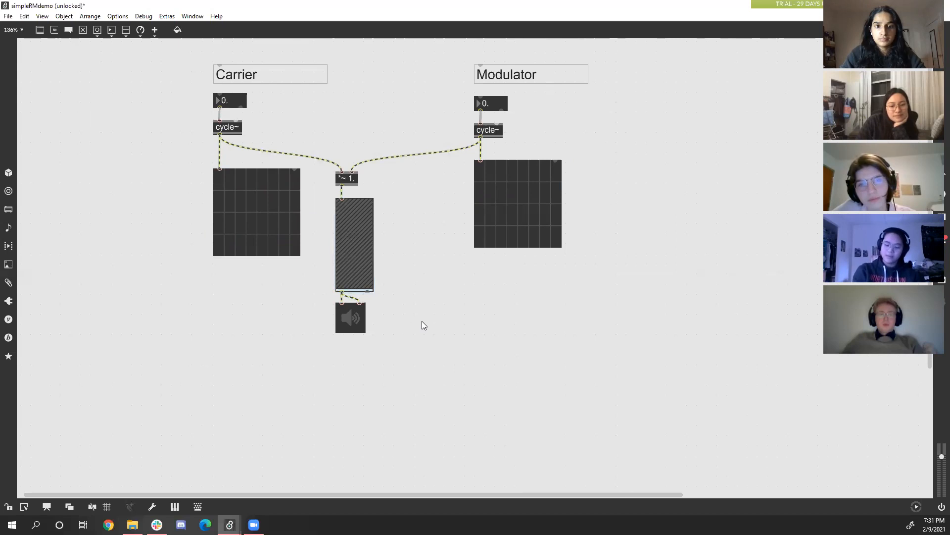
Copy the scope~ object below the modulator's cycle~.
{"action": "left_click", "coordinate": [519, 223]}
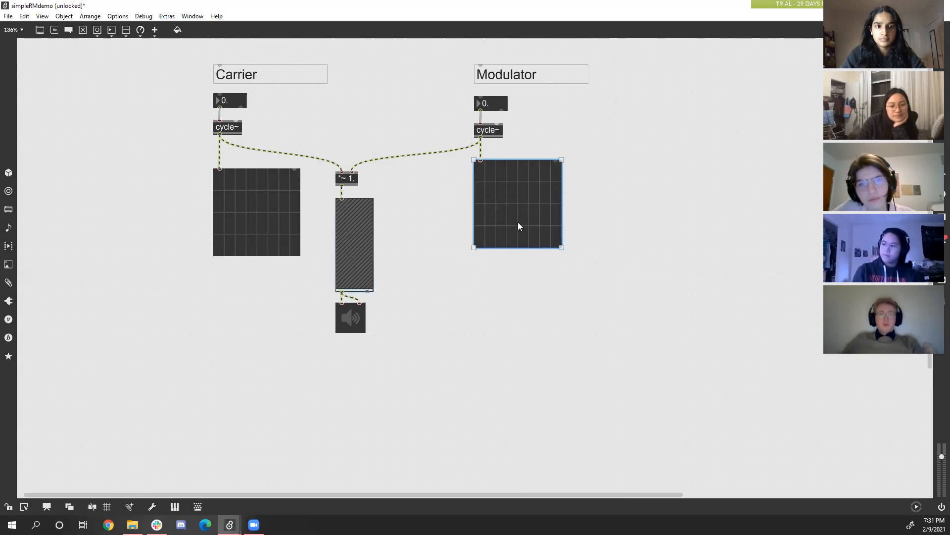
{"action": "right_click", "coordinate": [518, 226]}
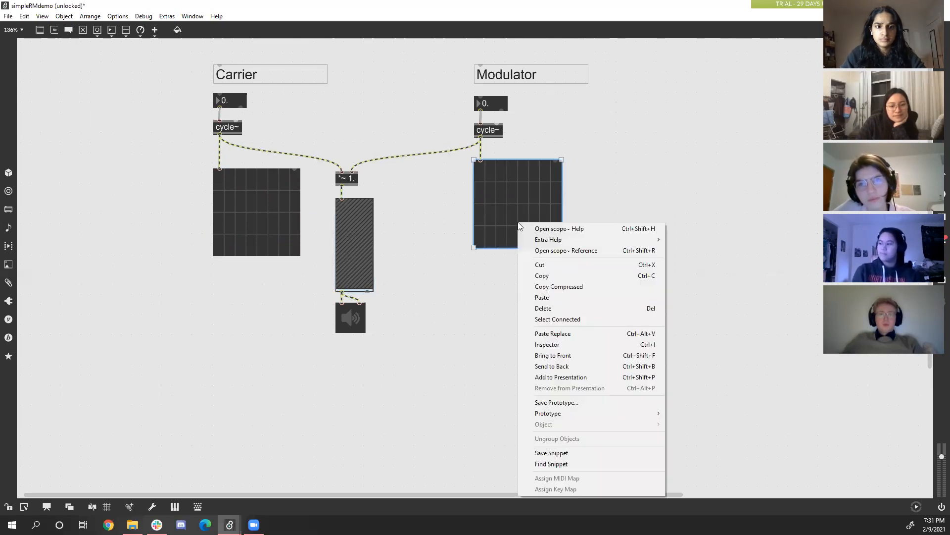
{"action": "left_click", "coordinate": [545, 275]}
{"action": "key", "text": "n"}
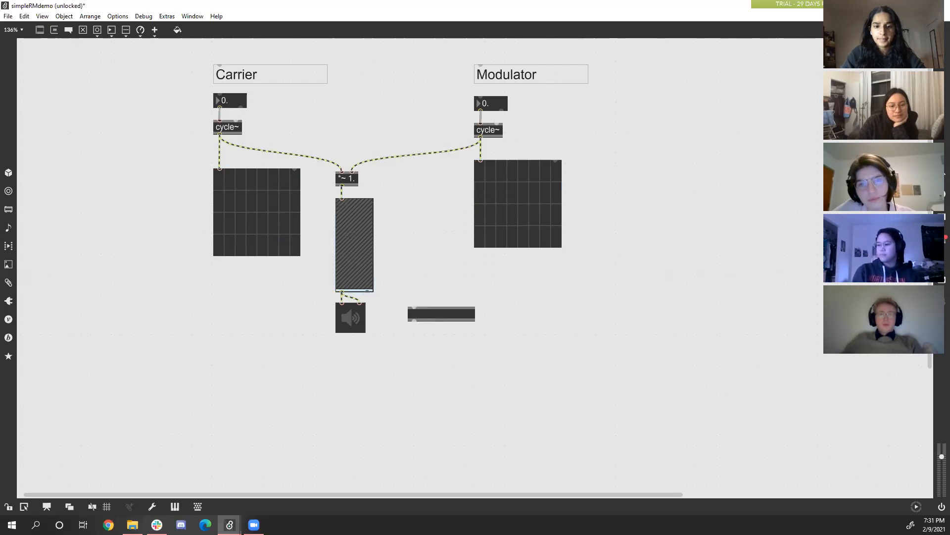
{"action": "key", "text": "Escape"}
{"action": "key", "text": "Delete"}
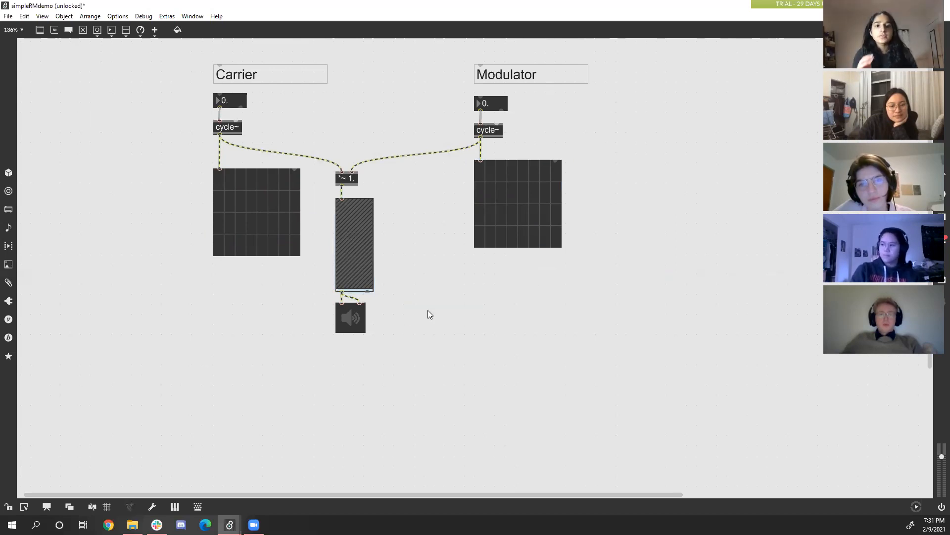
{"action": "right_click", "coordinate": [428, 310]}
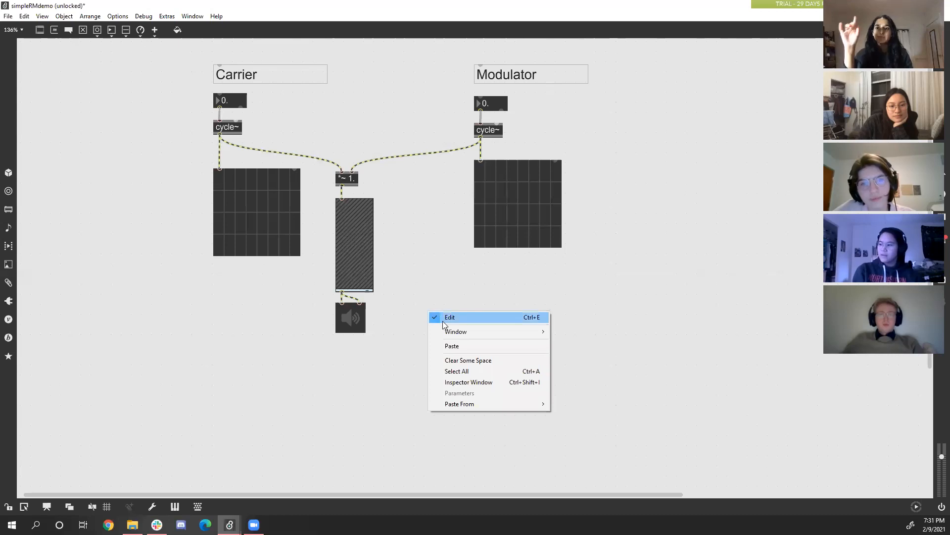
{"action": "left_click", "coordinate": [391, 315]}
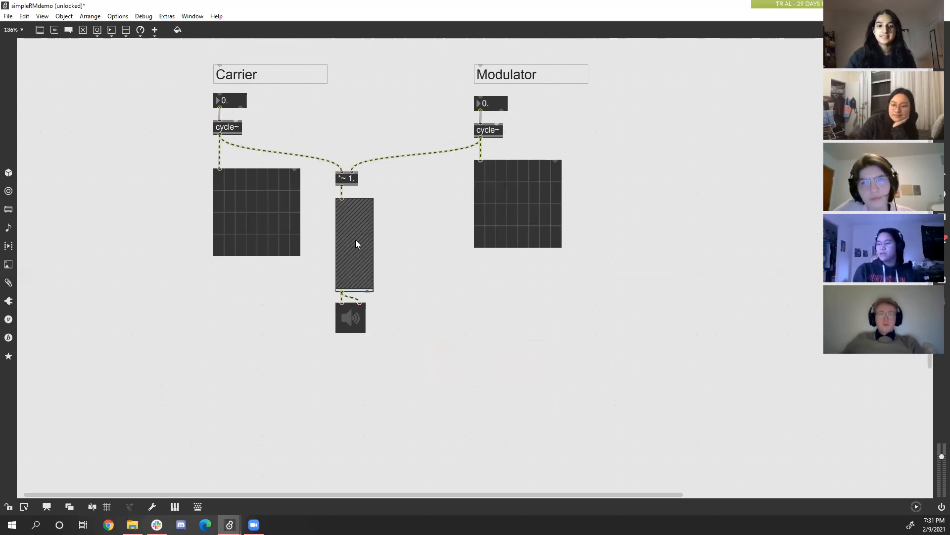
Lock the patcher, set the gain~ slider to a low level, and unlock the patcher for editing.
{"action": "key", "text": "ctrl+e"}
{"action": "left_click_drag", "start_coordinate": [354, 252], "coordinate": [353, 284]}
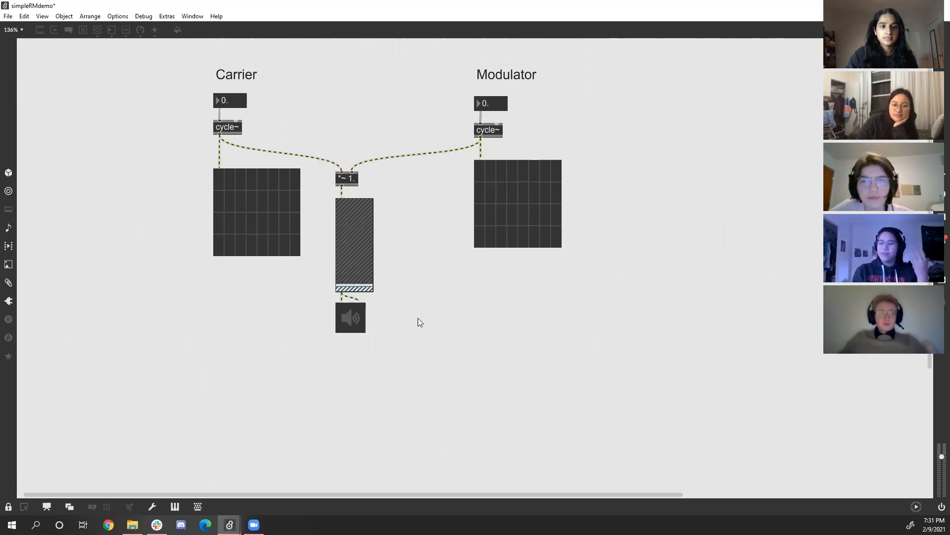
{"action": "left_click", "coordinate": [342, 256]}
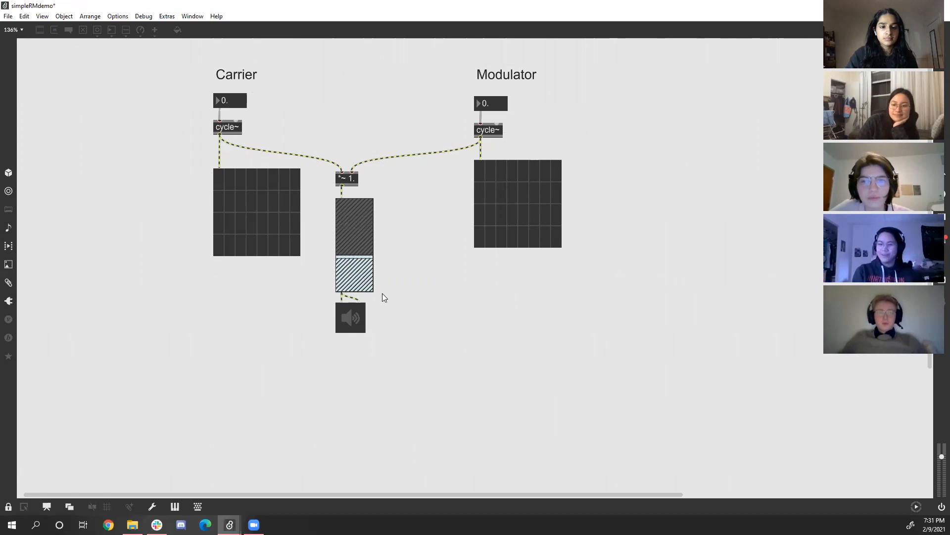
{"action": "left_click_drag", "start_coordinate": [350, 257], "coordinate": [351, 283]}
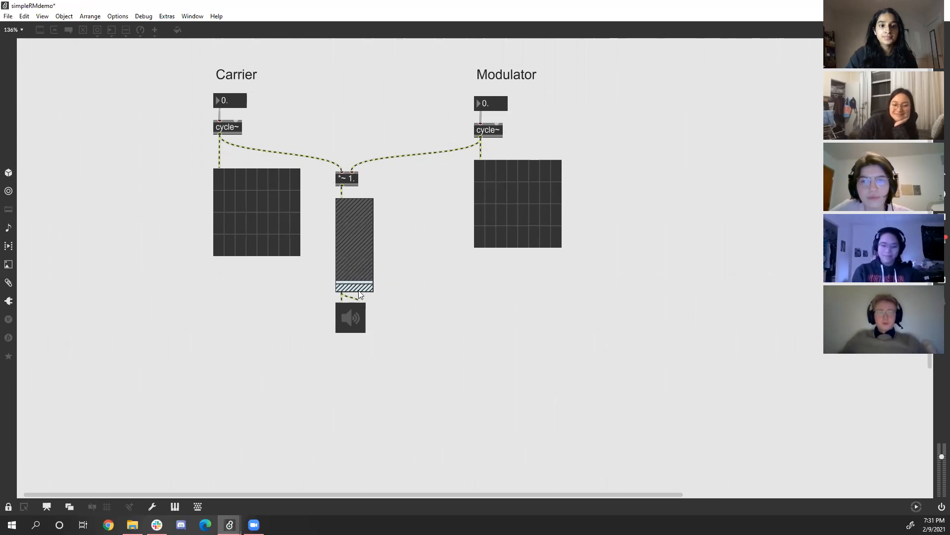
{"action": "key", "text": "ctrl+e"}
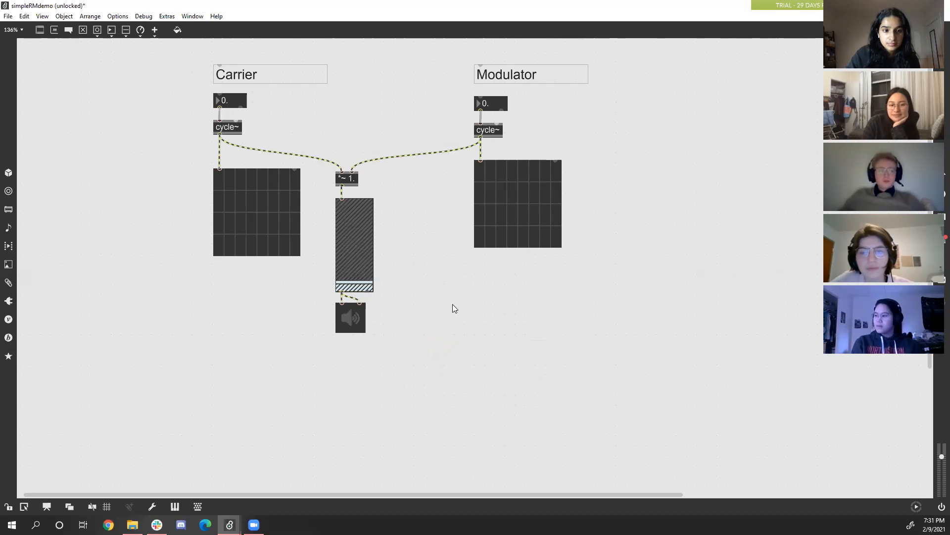
Paste the copied scope~ beside the ezdac~ and connect the gain~ signal outlet to its first inlet.
{"action": "right_click", "coordinate": [435, 338]}
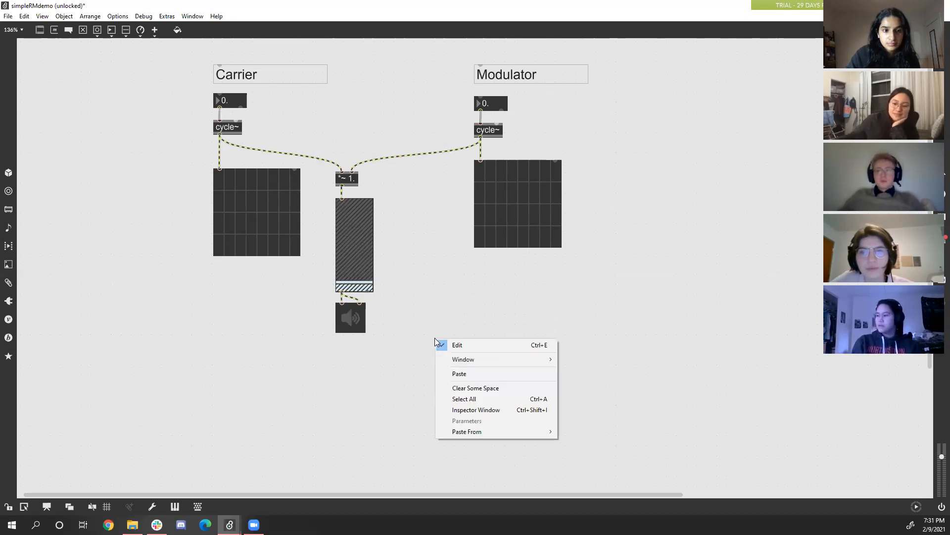
{"action": "left_click", "coordinate": [465, 374]}
{"action": "left_click_drag", "start_coordinate": [440, 343], "coordinate": [346, 293]}
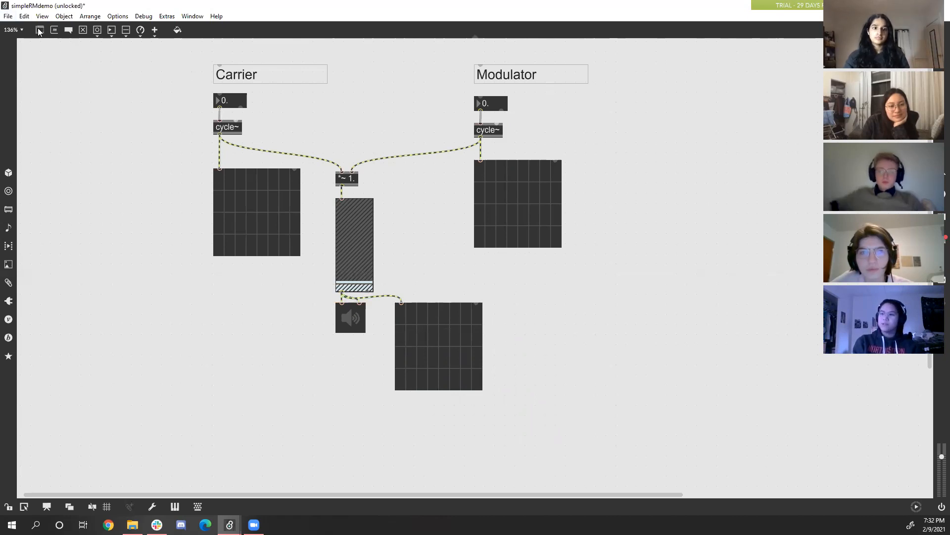
Add a spectroscope~ object below the modulator's scope~.
{"action": "key", "text": "n"}
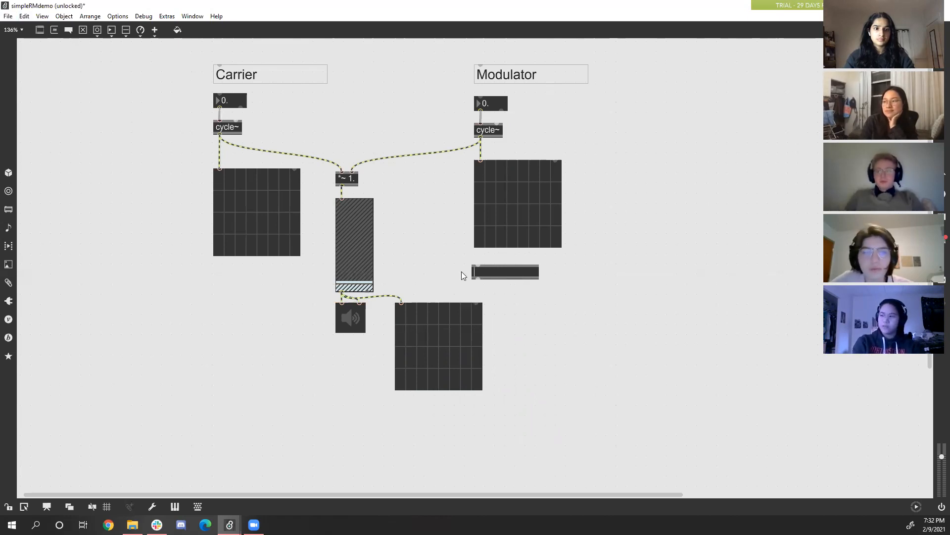
{"action": "type", "text": "spec"}
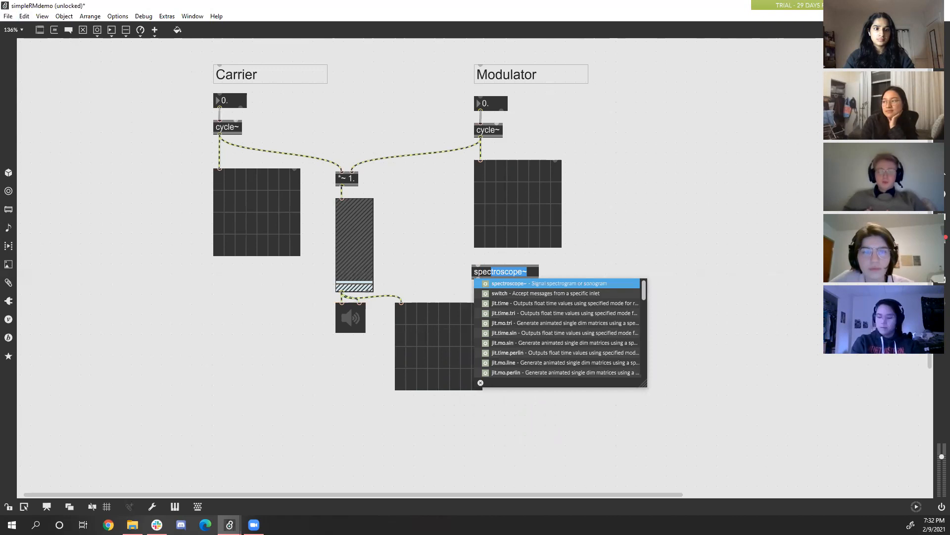
{"action": "type", "text": "trosc"}
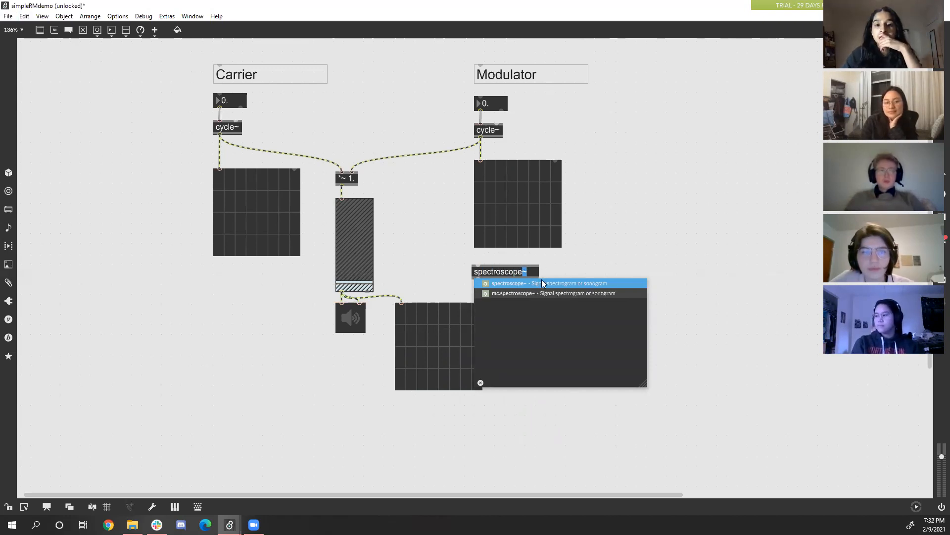
{"action": "type", "text": "ope"}
{"action": "left_click", "coordinate": [527, 283]}
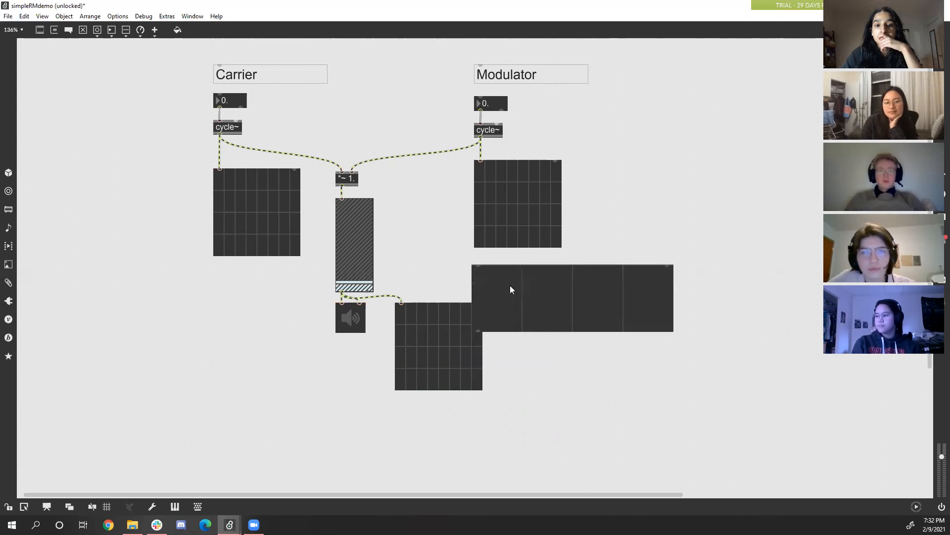
Move the spectroscope~ beside the output scope~ and connect the gain~ signal outlet to its inlet.
{"action": "left_click_drag", "start_coordinate": [526, 307], "coordinate": [531, 332]}
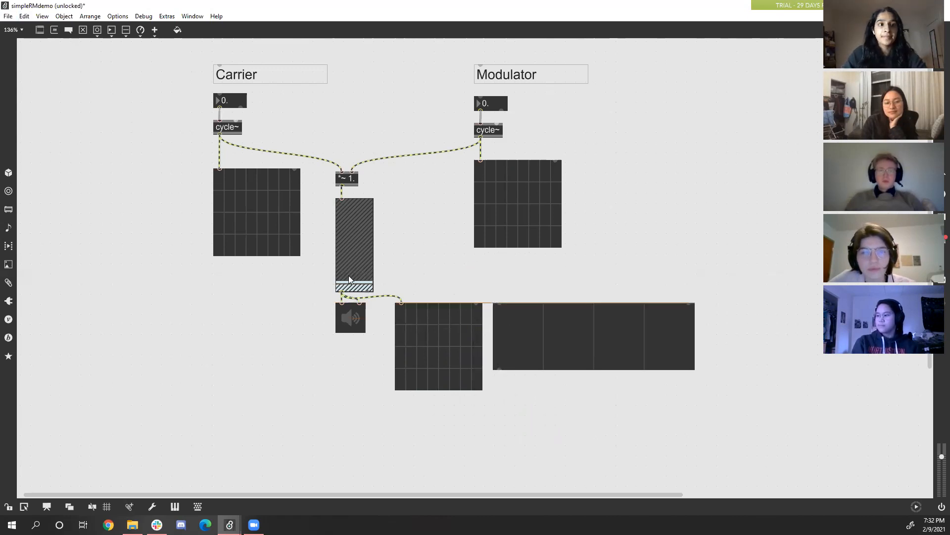
{"action": "left_click_drag", "start_coordinate": [341, 294], "coordinate": [502, 306]}
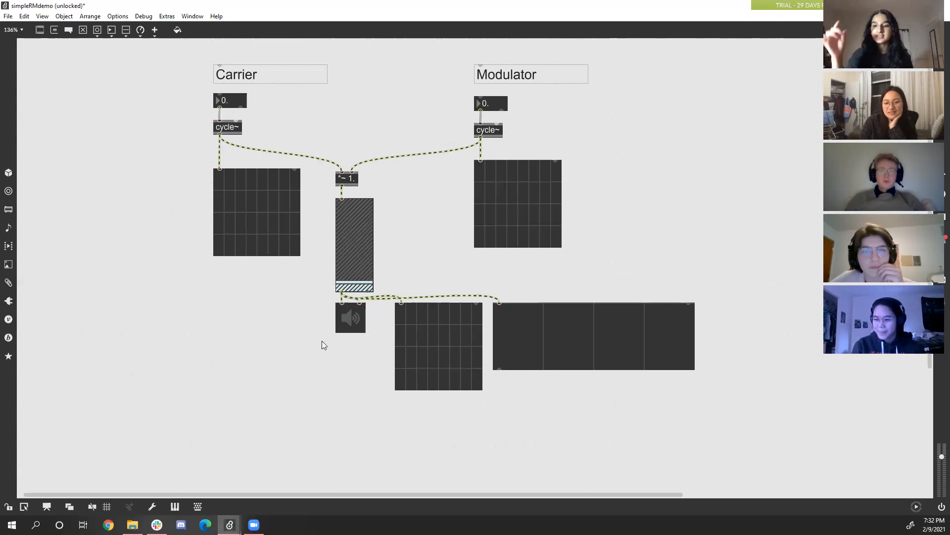
{"action": "left_click", "coordinate": [235, 102]}
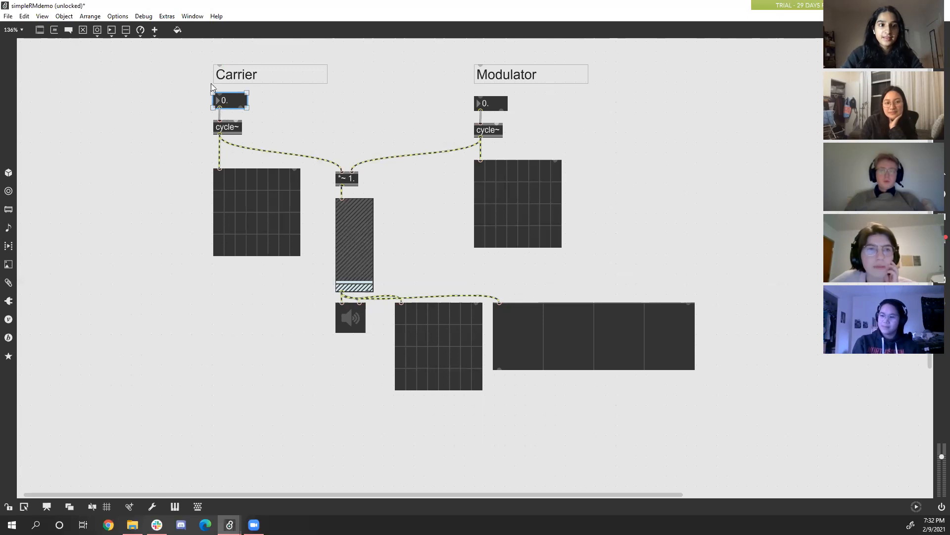
{"action": "left_click", "coordinate": [327, 103]}
{"action": "left_click_drag", "start_coordinate": [186, 87], "coordinate": [531, 114]}
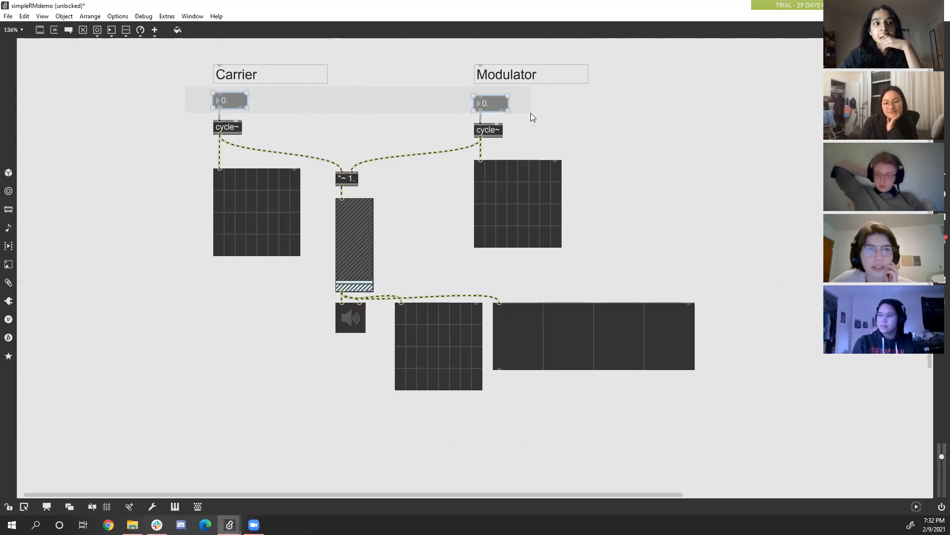
{"action": "left_click_drag", "start_coordinate": [530, 113], "coordinate": [531, 114]}
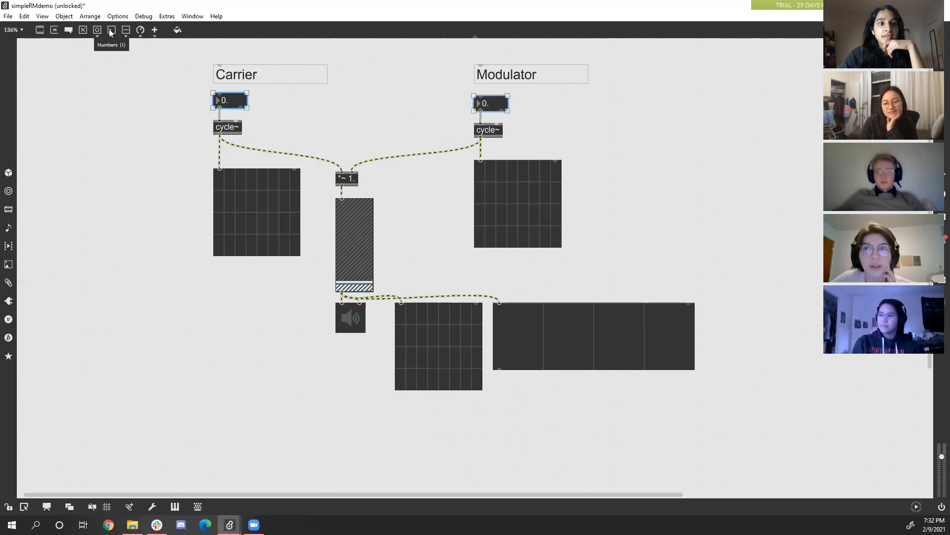
{"action": "mouse_move", "coordinate": [111, 32]}
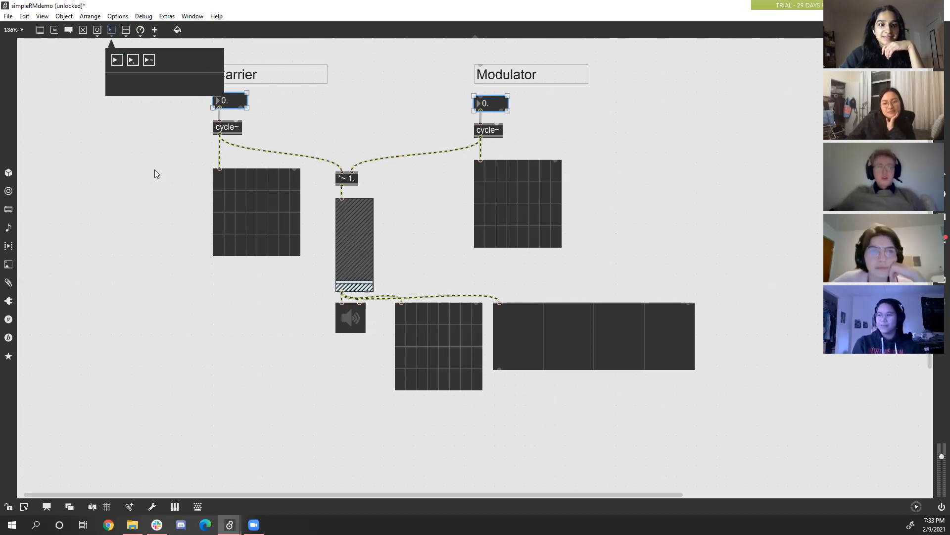
{"action": "left_click", "coordinate": [137, 129]}
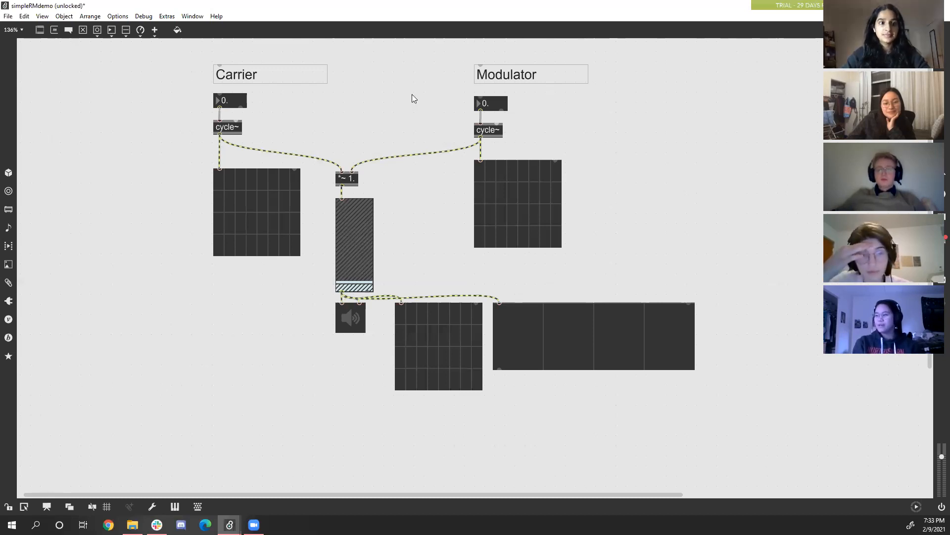
Lock the patcher and set the carrier's frequency number box to 808.
{"action": "mouse_move", "coordinate": [284, 246]}
{"action": "left_mouse_down"}
{"action": "mouse_move", "coordinate": [170, 201]}
{"action": "mouse_move", "coordinate": [379, 218]}
{"action": "mouse_move", "coordinate": [215, 315]}
{"action": "mouse_move", "coordinate": [286, 242]}
{"action": "left_mouse_up"}
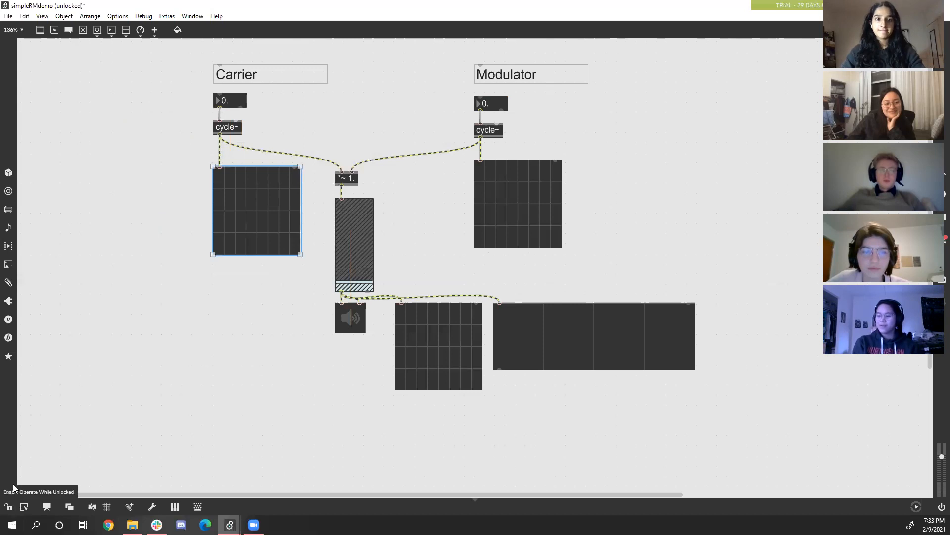
{"action": "left_click", "coordinate": [8, 507]}
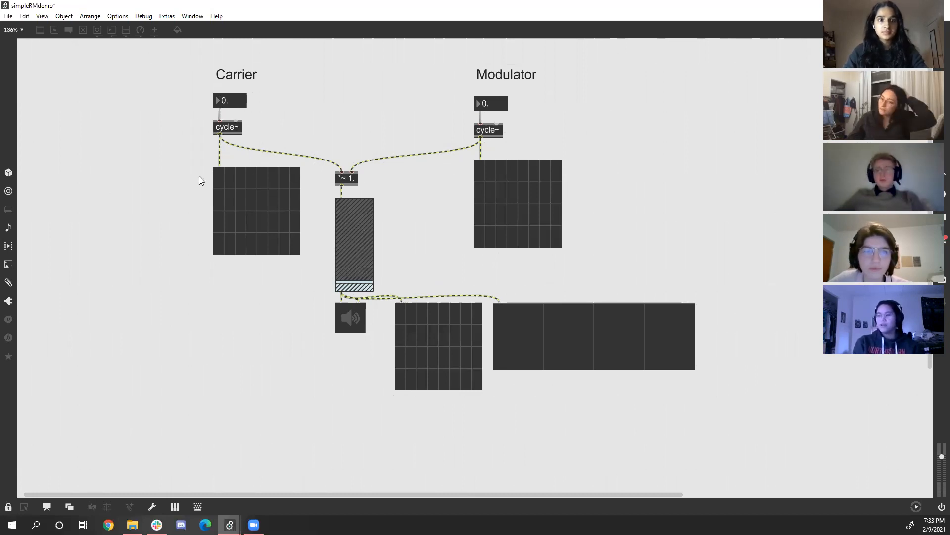
{"action": "left_click", "coordinate": [223, 101]}
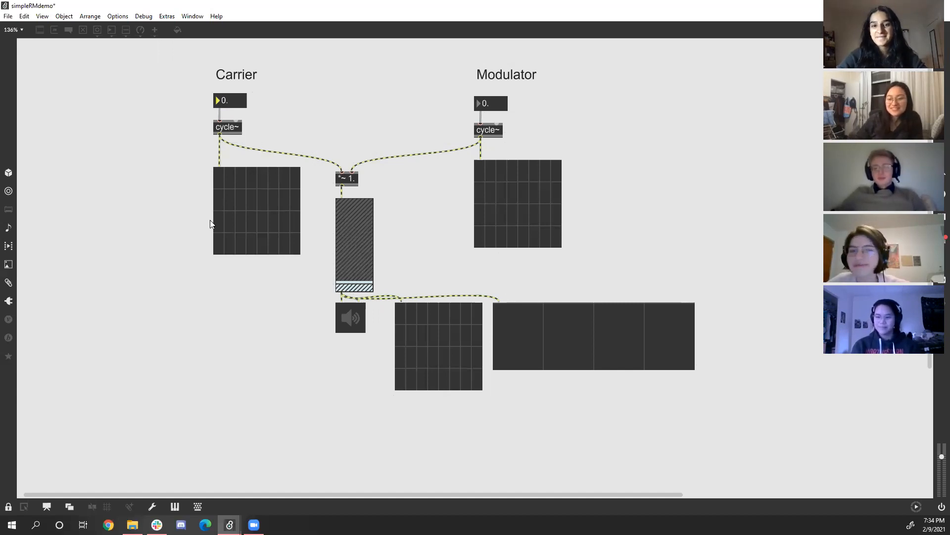
{"action": "type", "text": "808"}
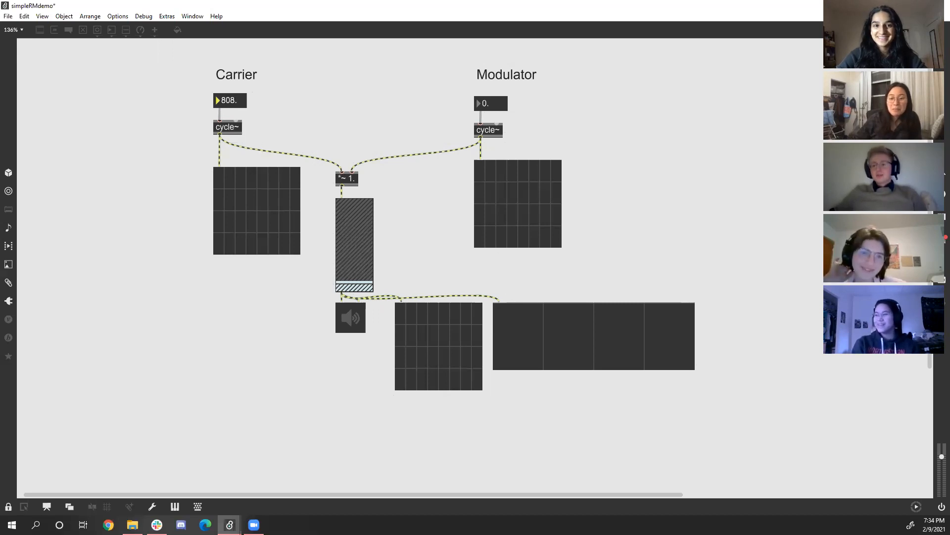
Set the modulator's frequency number box to 1 and turn on the audio at the ezdac~.
{"action": "left_click", "coordinate": [487, 106]}
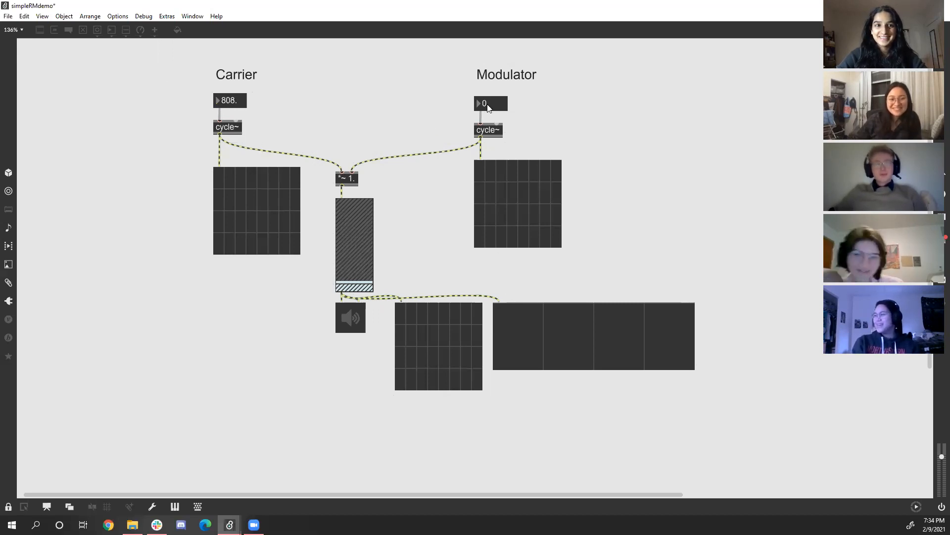
{"action": "type", "text": "1"}
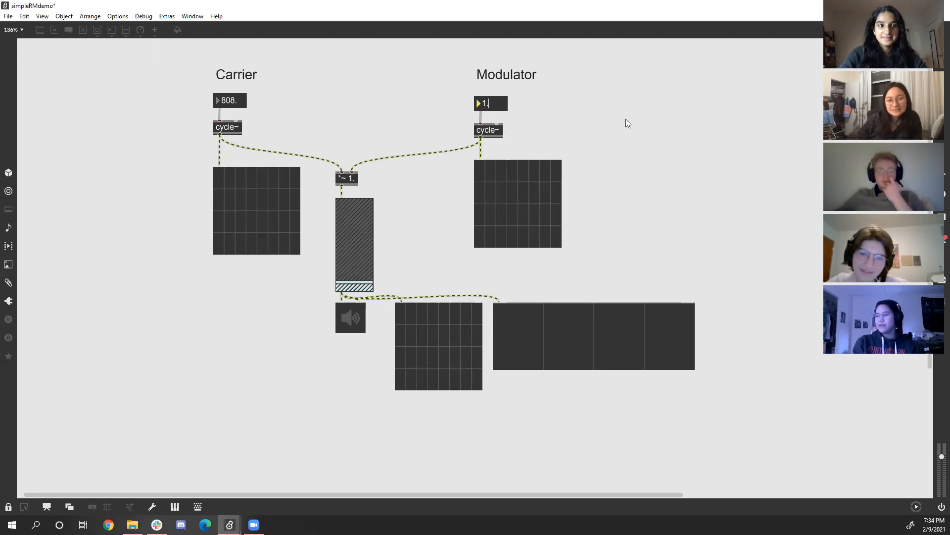
{"action": "key", "text": "Return"}
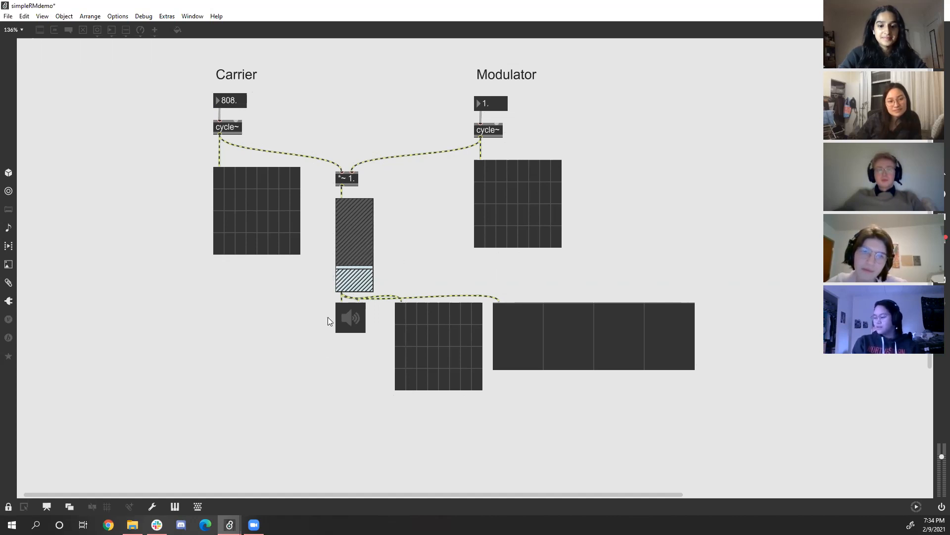
{"action": "left_click", "coordinate": [353, 313]}
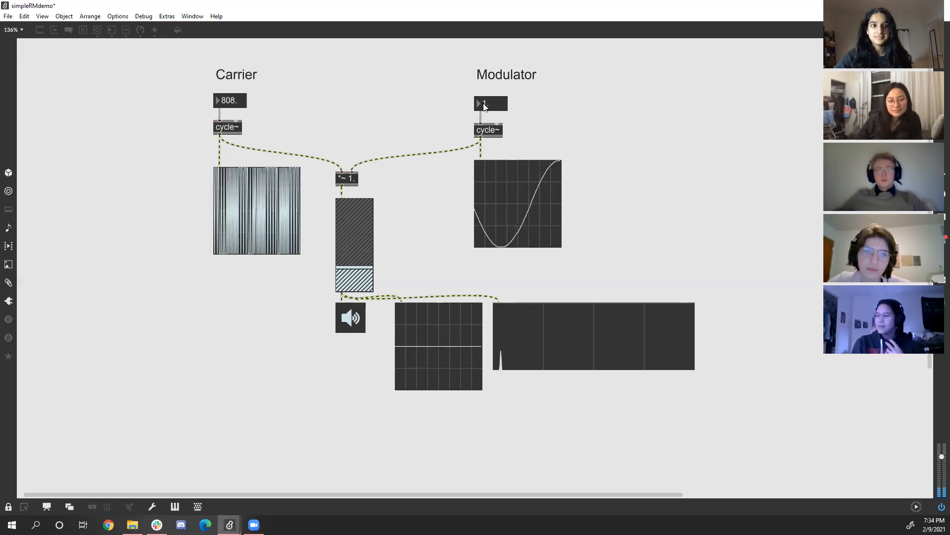
Raise the modulator's frequency to 62 and lower the gain~ slider slightly.
{"action": "left_click_drag", "start_coordinate": [485, 107], "coordinate": [484, 104]}
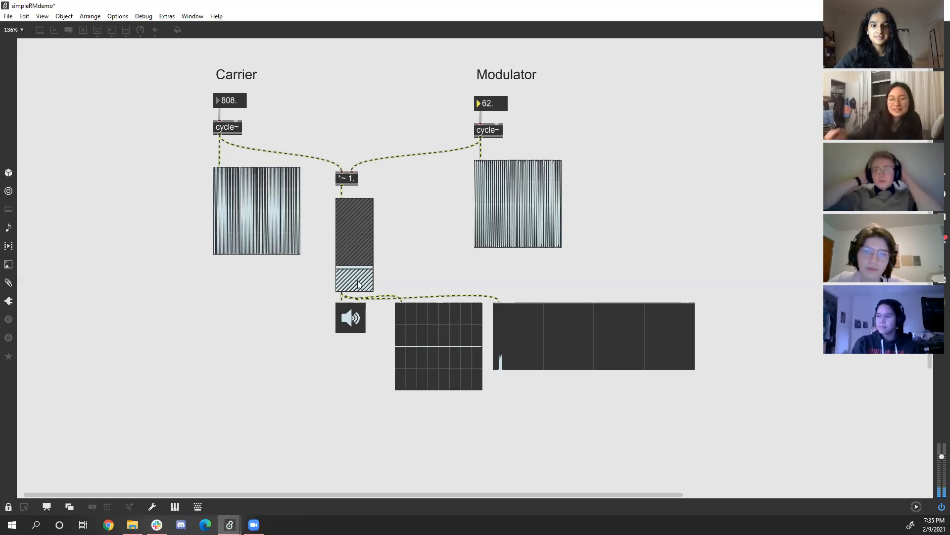
{"action": "left_click_drag", "start_coordinate": [358, 279], "coordinate": [357, 281]}
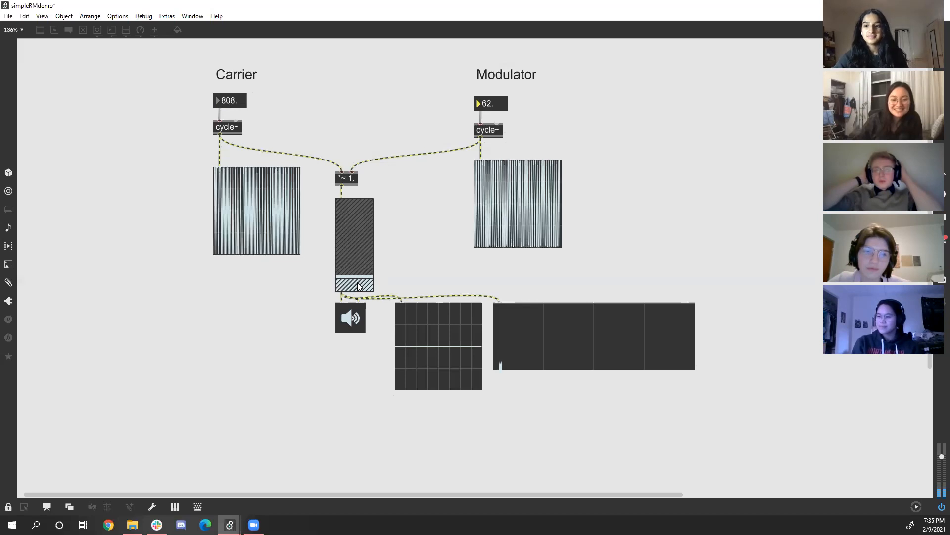
{"action": "left_click_drag", "start_coordinate": [358, 284], "coordinate": [358, 282]}
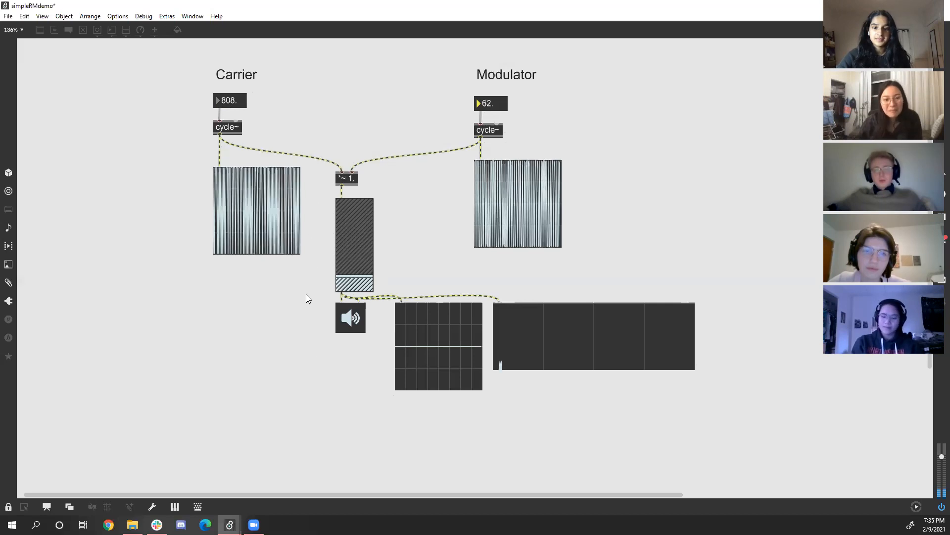
Unlock and relock the patcher and switch the audio on again at the ezdac~.
{"action": "key", "text": "ctrl+e"}
{"action": "left_click", "coordinate": [343, 327]}
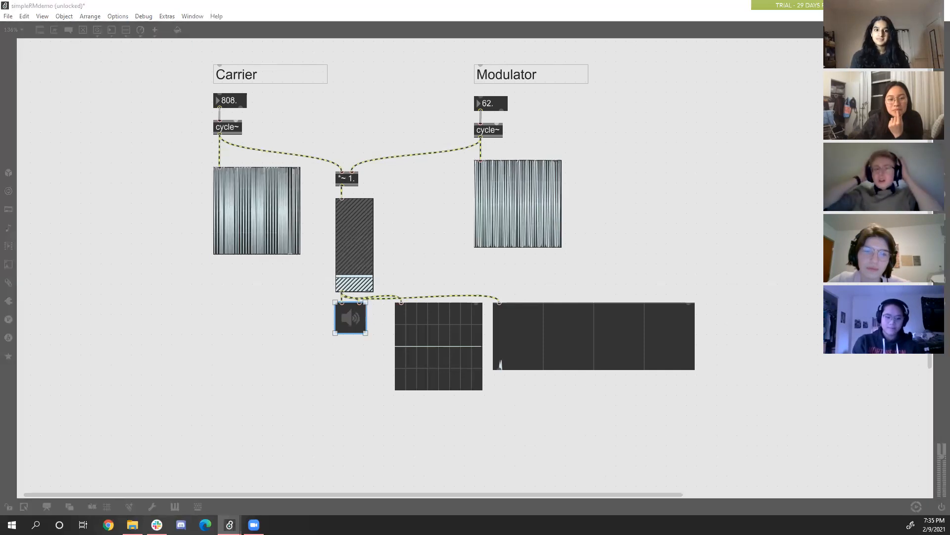
{"action": "left_click", "coordinate": [267, 361]}
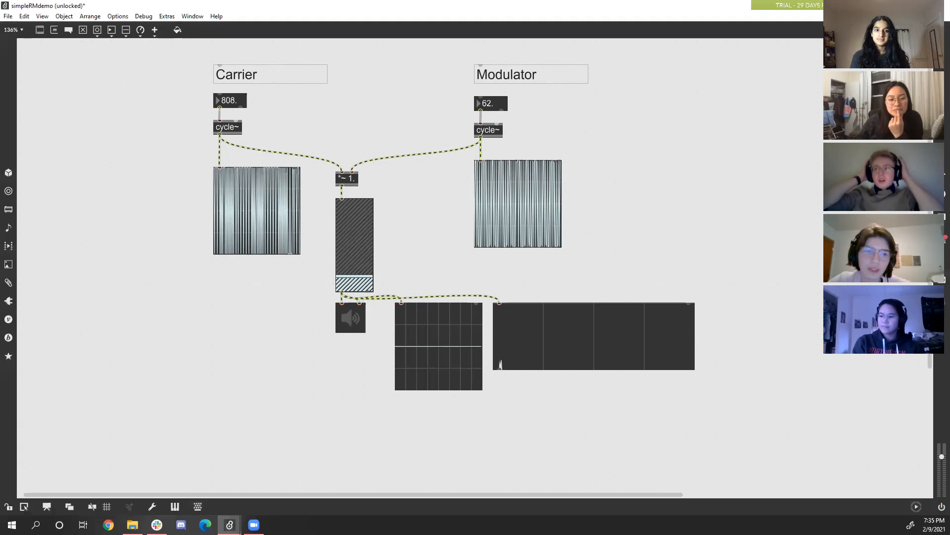
{"action": "left_click", "coordinate": [10, 505]}
{"action": "left_click", "coordinate": [357, 327]}
{"action": "scroll", "coordinate": [389, 249], "scroll_direction": "down", "scroll_amount": 3}
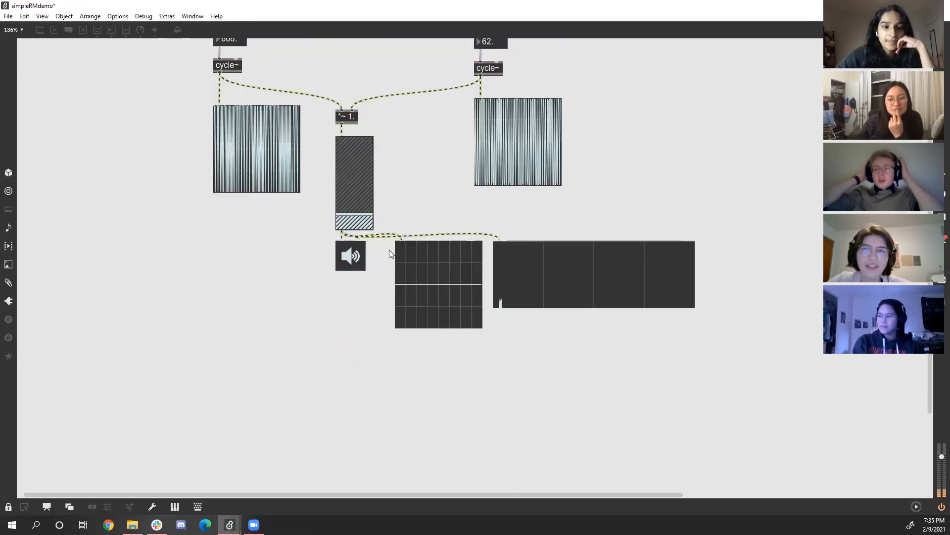
{"action": "scroll", "coordinate": [389, 250], "scroll_direction": "up", "scroll_amount": 3}
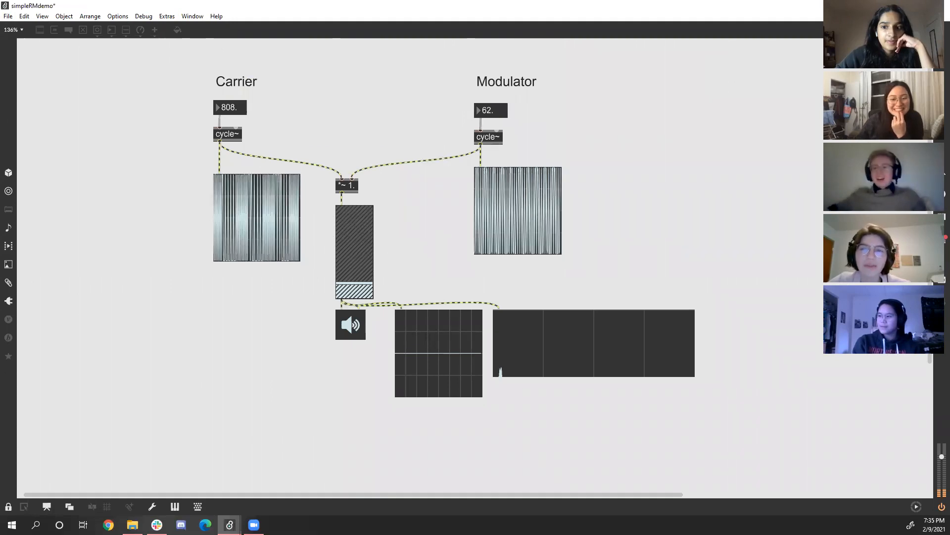
Raise the gain~ slider to under half its height and set the modulator's frequency to 1.
{"action": "left_click_drag", "start_coordinate": [352, 282], "coordinate": [351, 273]}
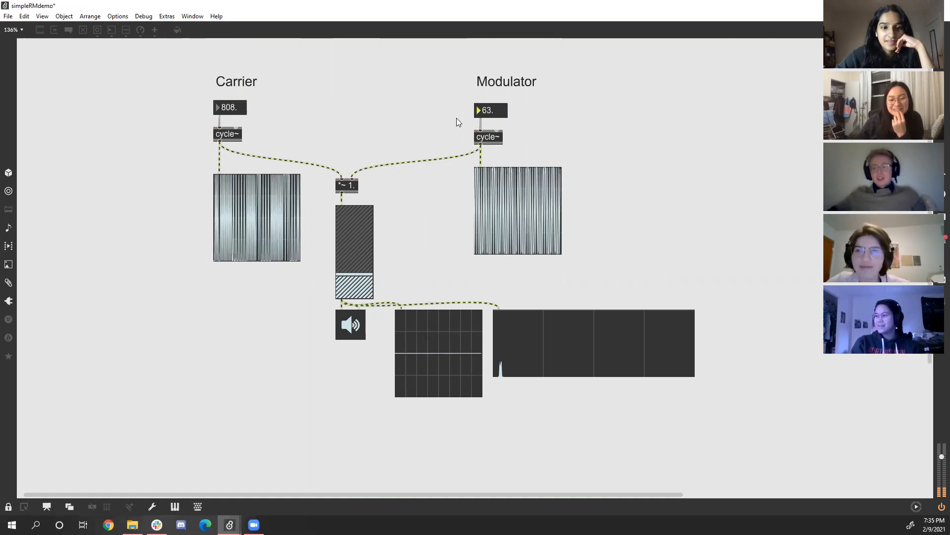
{"action": "left_click_drag", "start_coordinate": [365, 237], "coordinate": [364, 258]}
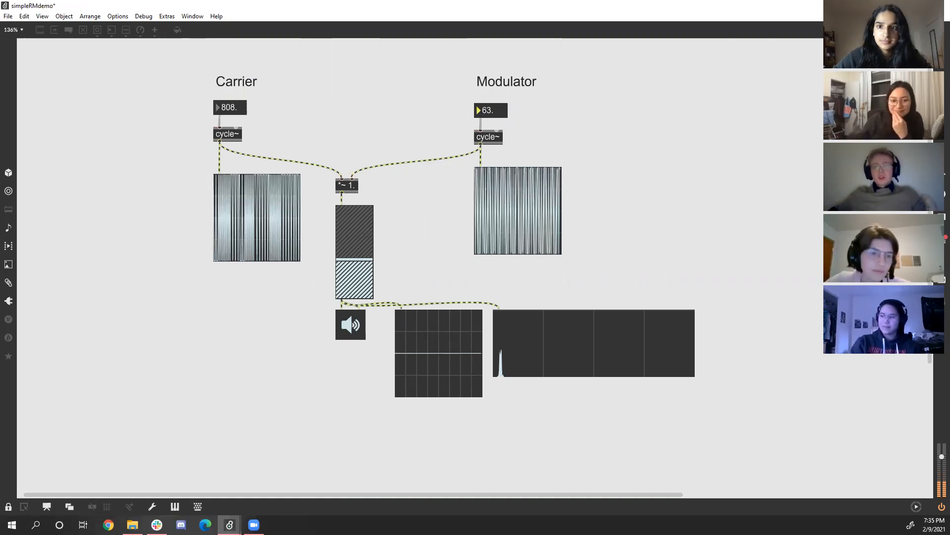
{"action": "type", "text": "1"}
{"action": "key", "text": "Return"}
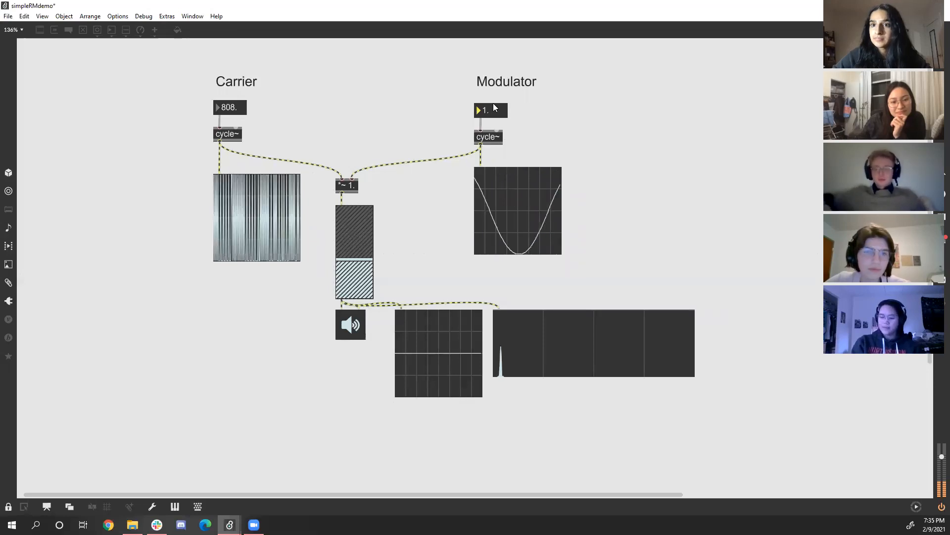
Set the modulator's frequency to 100 and gradually raise it to 268.
{"action": "type", "text": "100"}
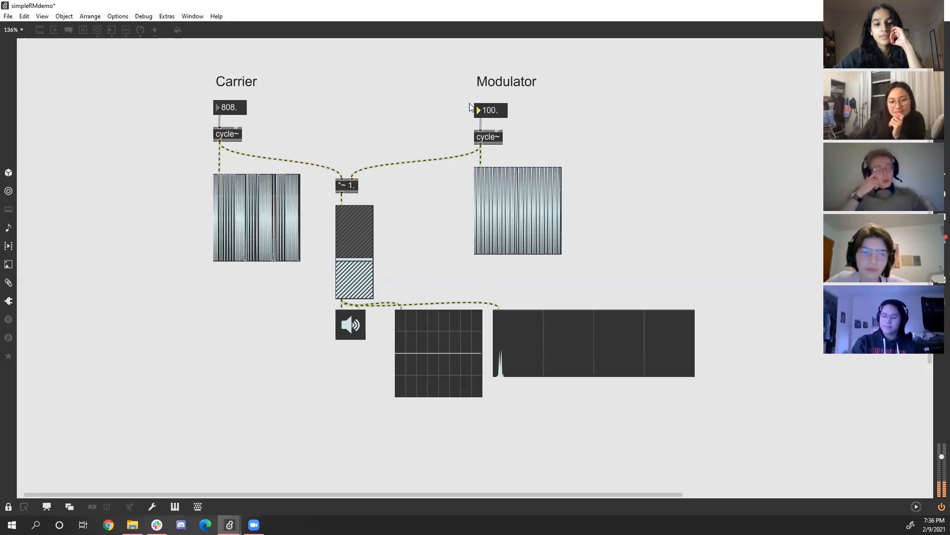
{"action": "key", "text": "Up"}
{"action": "key", "text": "Up"}
{"action": "key", "text": "Up"}
{"action": "key", "text": "Up"}
{"action": "key", "text": "Up"}
{"action": "key", "text": "Up"}
{"action": "key", "text": "Up"}
{"action": "key", "text": "Up"}
{"action": "key", "text": "Up"}
{"action": "key", "text": "Up"}
{"action": "key", "text": "Up"}
{"action": "key", "text": "Up"}
{"action": "key", "text": "Up"}
{"action": "key", "text": "Up"}
{"action": "key", "text": "Up"}
{"action": "key", "text": "Up"}
{"action": "key", "text": "Up"}
{"action": "key", "text": "Up"}
{"action": "key", "text": "Up"}
{"action": "key", "text": "Up"}
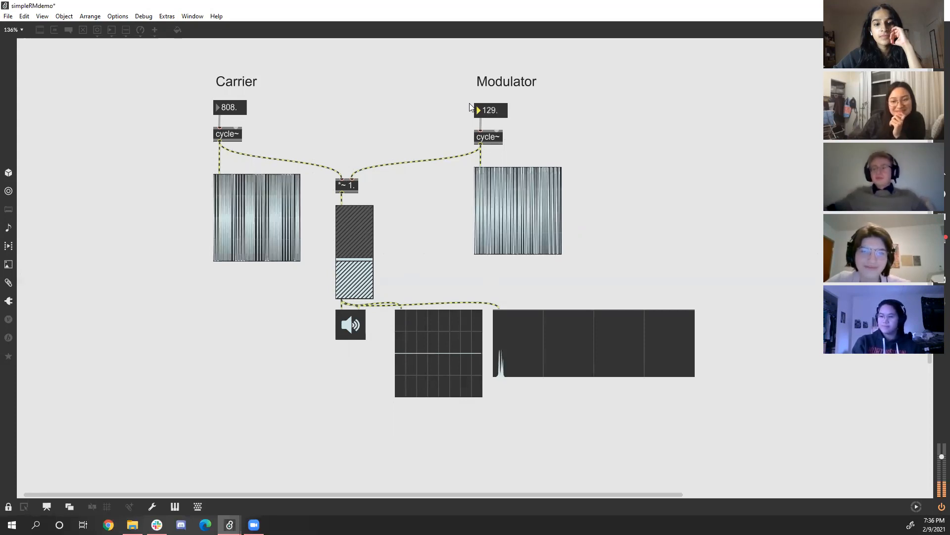
{"action": "key", "text": "Up"}
{"action": "key", "text": "Up"}
{"action": "key", "text": "Up"}
{"action": "key", "text": "Up"}
{"action": "key", "text": "Up"}
{"action": "key", "text": "Up"}
{"action": "key", "text": "Up"}
{"action": "key", "text": "Up"}
{"action": "key", "text": "Up"}
{"action": "key", "text": "Up"}
{"action": "key", "text": "Up"}
{"action": "key", "text": "Up"}
{"action": "key", "text": "Up"}
{"action": "key", "text": "Up"}
{"action": "key", "text": "Up"}
{"action": "key", "text": "Up"}
{"action": "key", "text": "Up"}
{"action": "key", "text": "Up"}
{"action": "key", "text": "Up"}
{"action": "key", "text": "Up"}
{"action": "key", "text": "Up"}
{"action": "key", "text": "Up"}
{"action": "key", "text": "Up"}
{"action": "key", "text": "Up"}
{"action": "key", "text": "Up"}
{"action": "key", "text": "Up"}
{"action": "key", "text": "Up"}
{"action": "key", "text": "Up"}
{"action": "key", "text": "Up"}
{"action": "key", "text": "Up"}
{"action": "key", "text": "Up"}
{"action": "key", "text": "Up"}
{"action": "key", "text": "Up"}
{"action": "key", "text": "Up"}
{"action": "key", "text": "Up"}
{"action": "key", "text": "Up"}
{"action": "key", "text": "Up"}
{"action": "key", "text": "Up"}
{"action": "key", "text": "Up"}
{"action": "key", "text": "Up"}
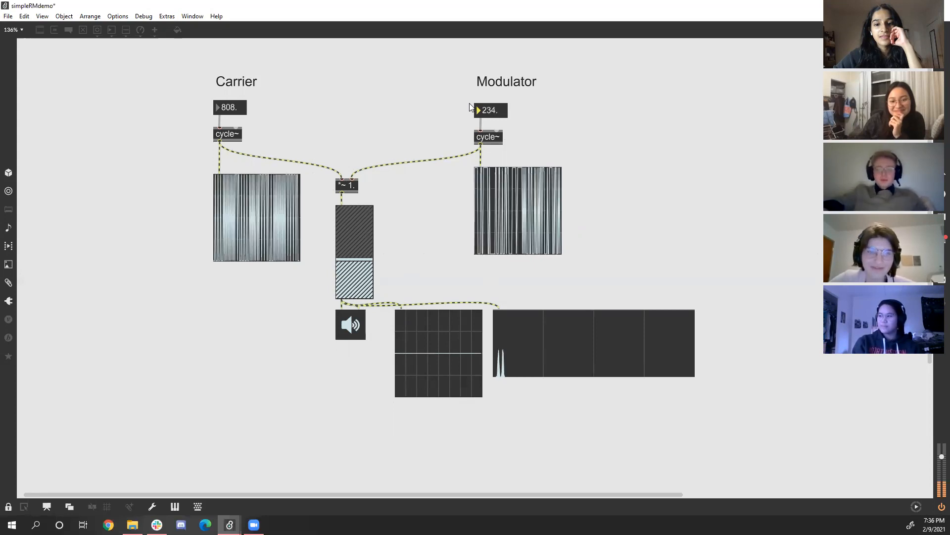
{"action": "key", "text": "Up"}
{"action": "key", "text": "Up"}
{"action": "key", "text": "Up"}
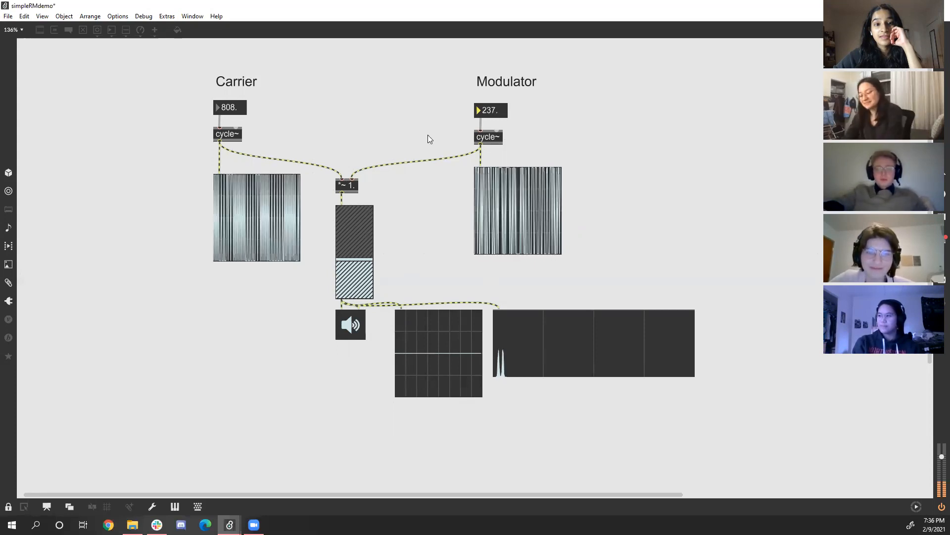
{"action": "key", "text": "Up"}
{"action": "key", "text": "Up"}
{"action": "key", "text": "Up"}
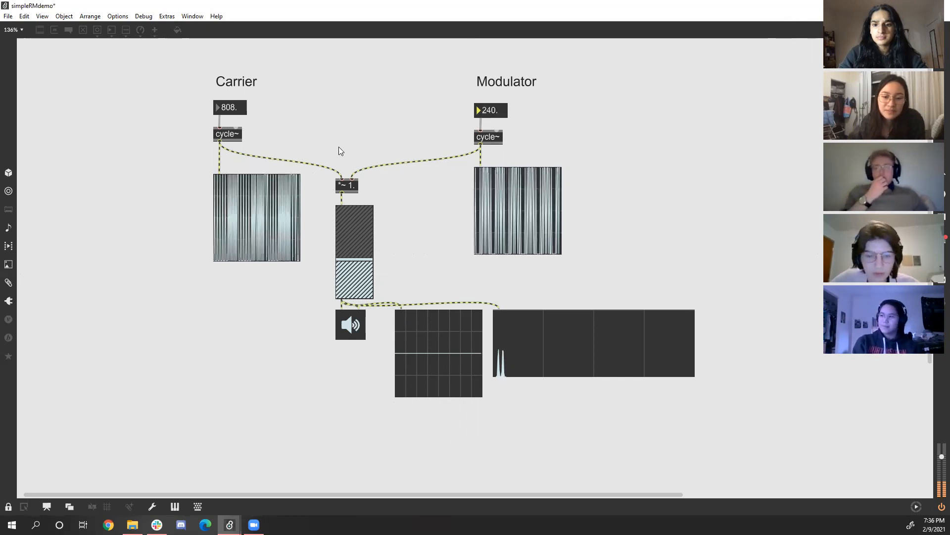
{"action": "left_click_drag", "start_coordinate": [488, 112], "coordinate": [489, 111]}
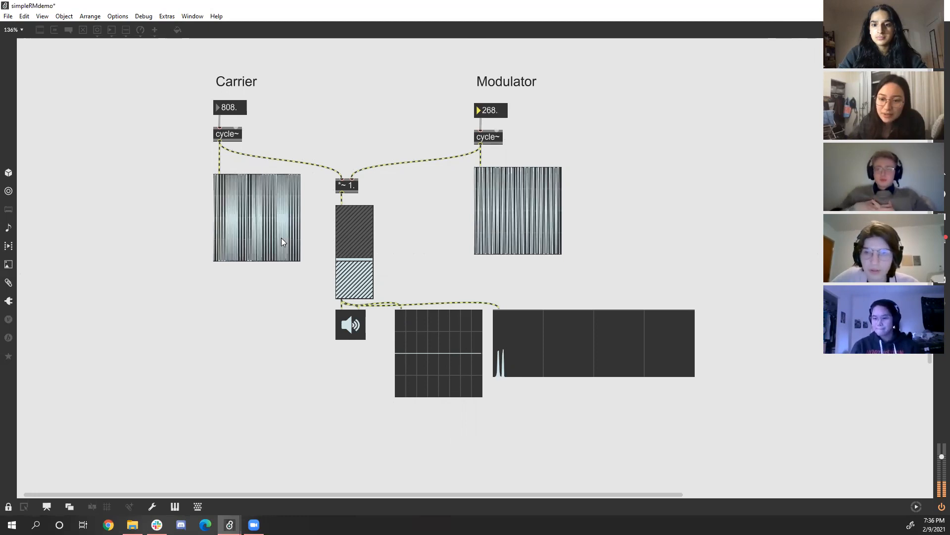
Switch the audio off and back on at the ezdac~.
{"action": "left_click", "coordinate": [352, 334]}
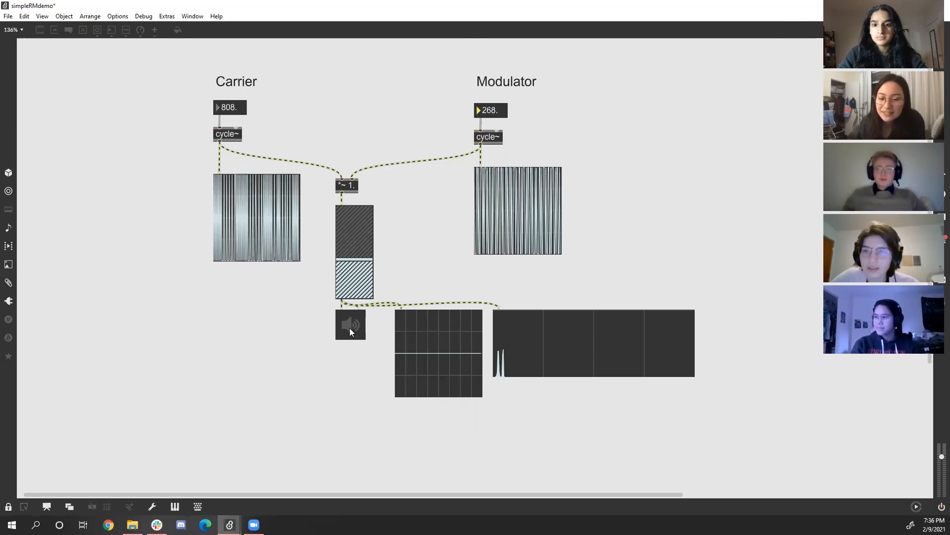
{"action": "left_click", "coordinate": [349, 328]}
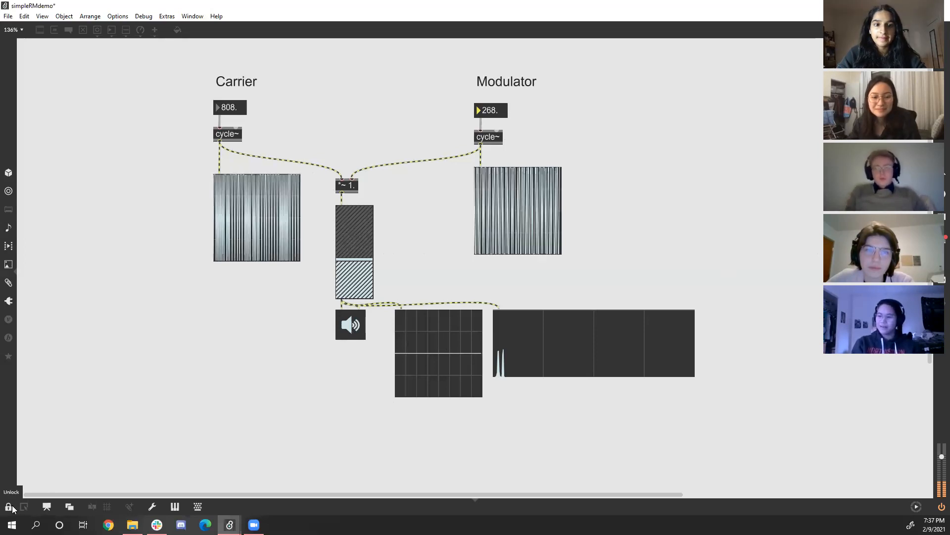
Unlock the patcher and open the inspector for the modulator's scope~.
{"action": "key", "text": "ctrl+e"}
{"action": "left_click", "coordinate": [533, 201]}
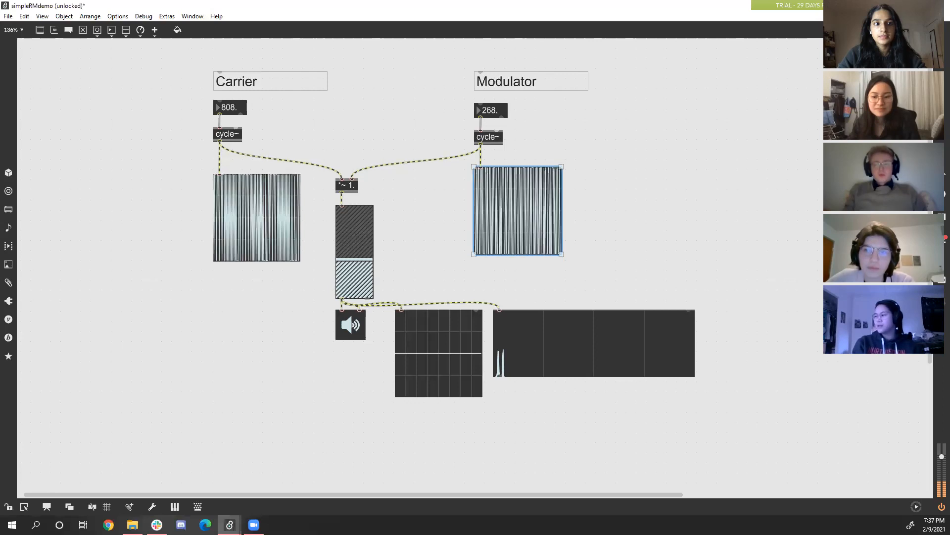
{"action": "key", "text": "ctrl+i"}
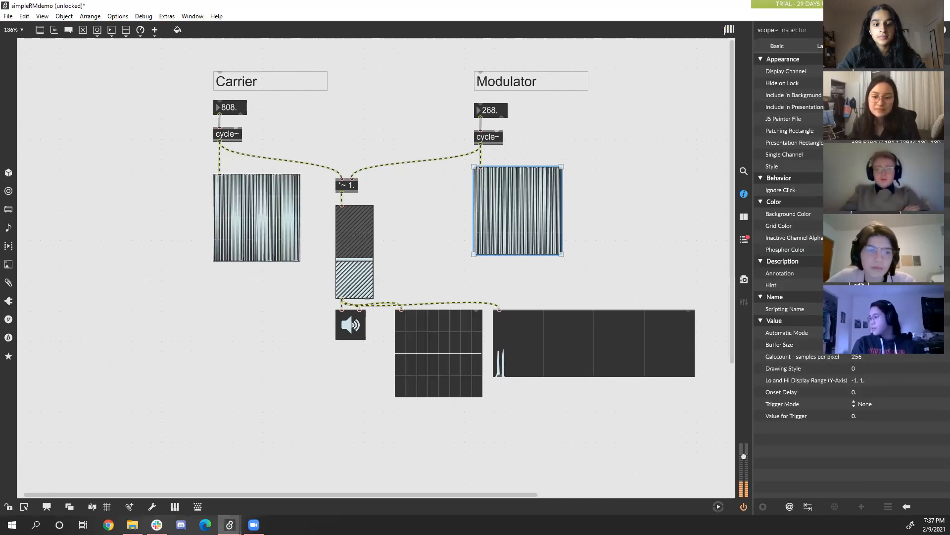
Change the buffer size of the modulator's scope~, set its samples per pixel (Calccount) to 4, and close the inspector.
{"action": "double_click", "coordinate": [860, 345]}
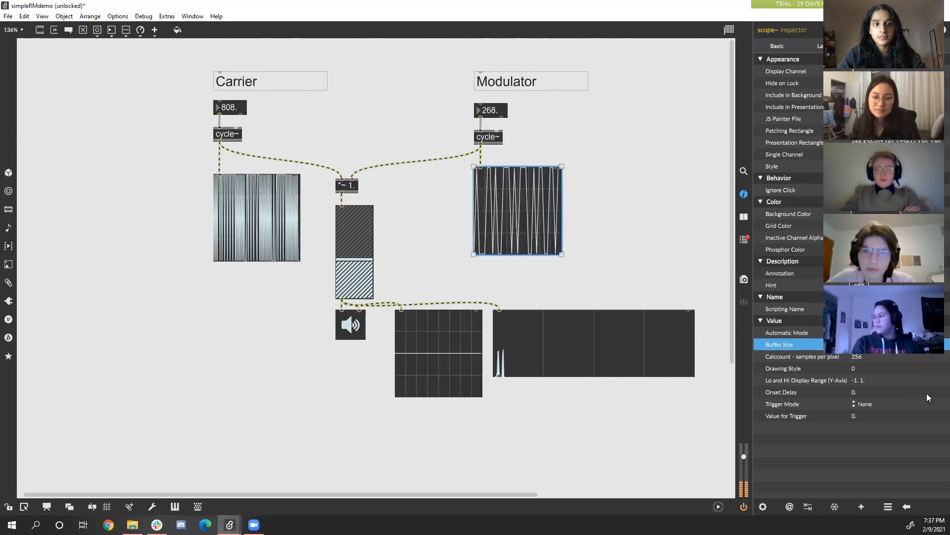
{"action": "double_click", "coordinate": [857, 356]}
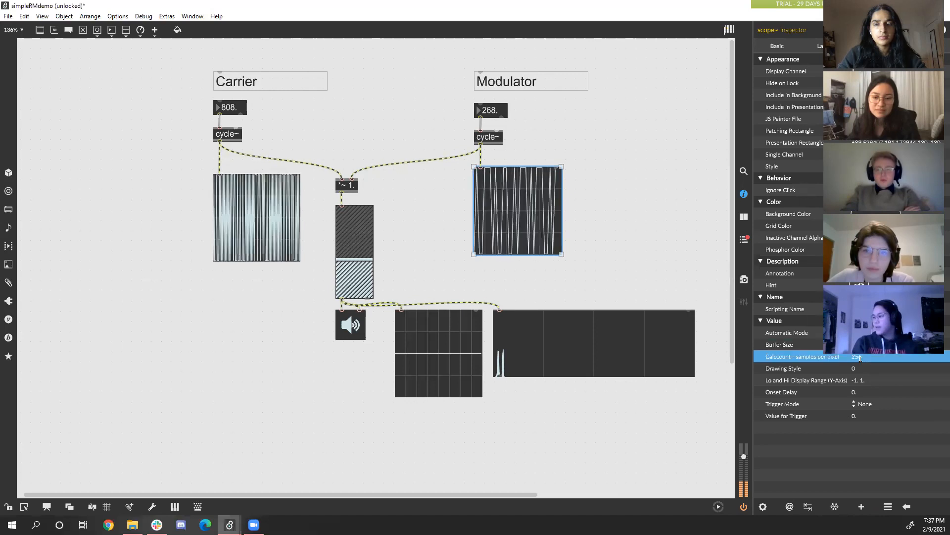
{"action": "type", "text": "4"}
{"action": "key", "text": "Return"}
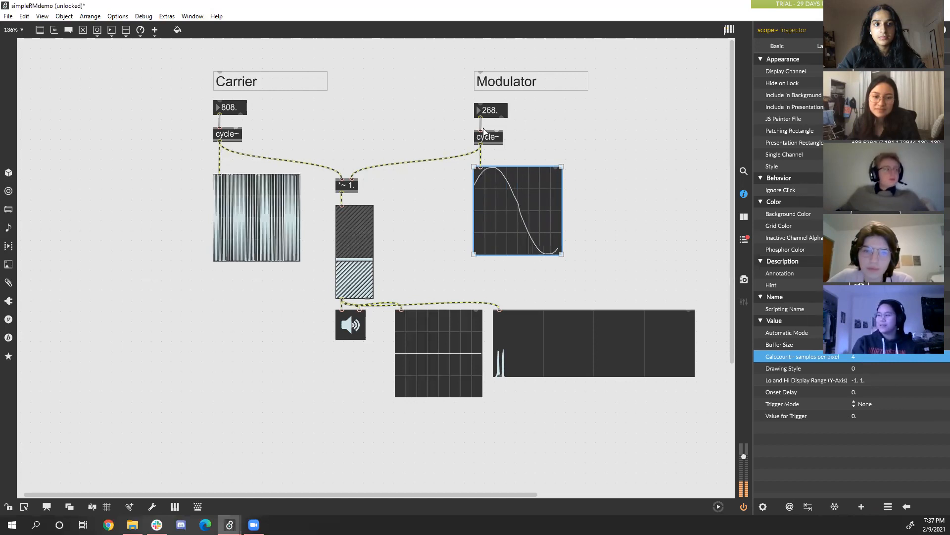
{"action": "left_click", "coordinate": [744, 194]}
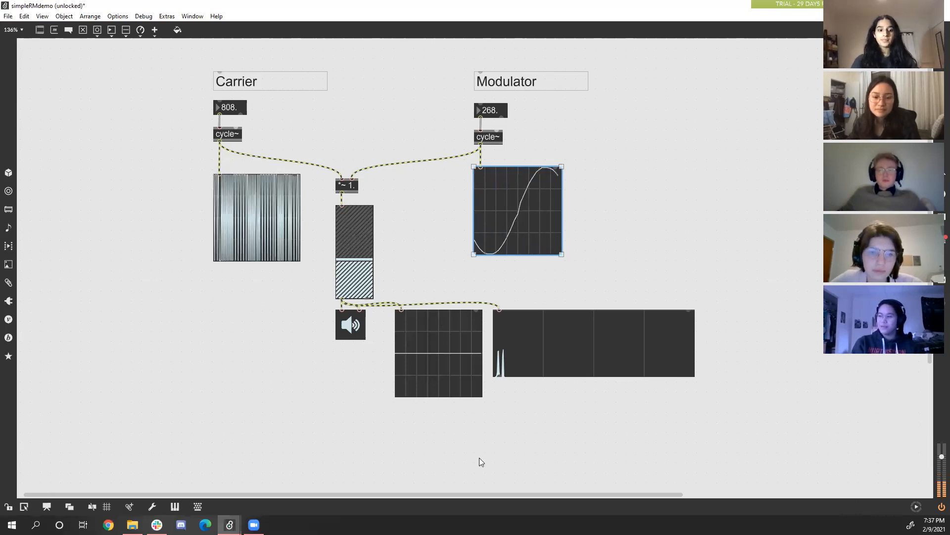
{"action": "left_click", "coordinate": [414, 365]}
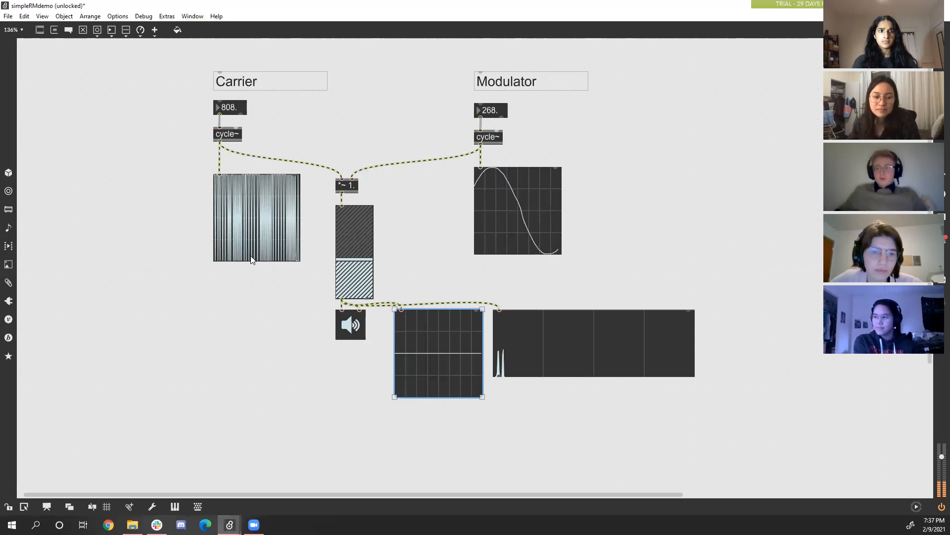
{"action": "left_click", "coordinate": [484, 145]}
{"action": "left_click_drag", "start_coordinate": [484, 147], "coordinate": [528, 205]}
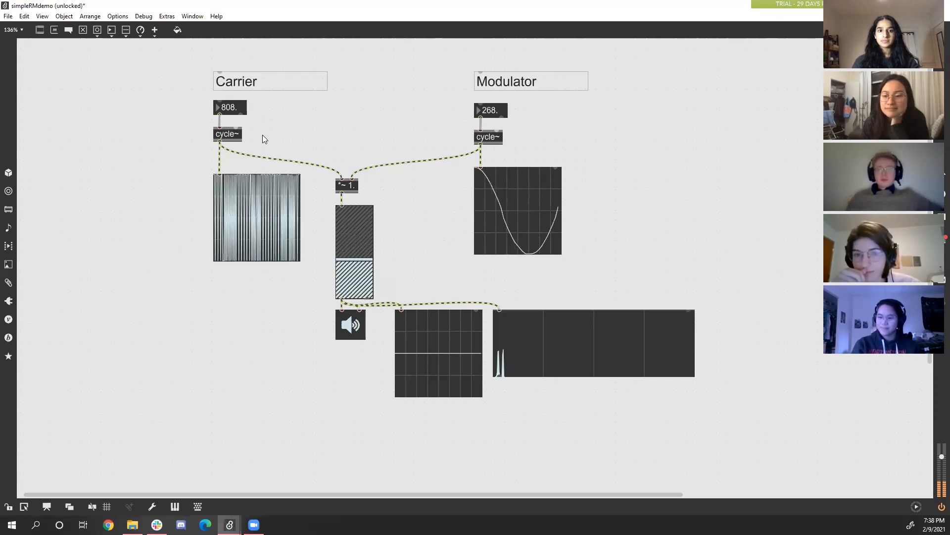
Lock the simpleRMdemo patcher and switch the audio off at the ezdac~.
{"action": "left_click", "coordinate": [349, 330]}
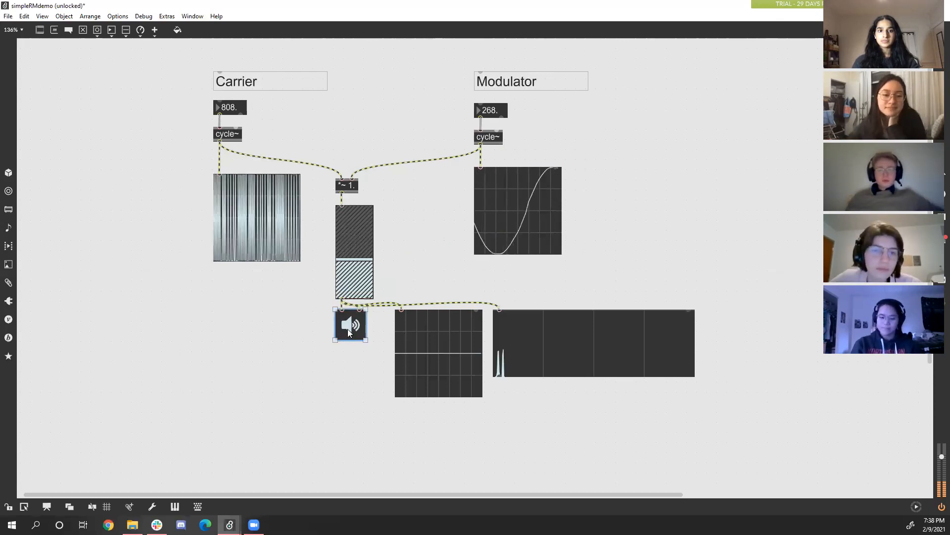
{"action": "key", "text": "ctrl+e"}
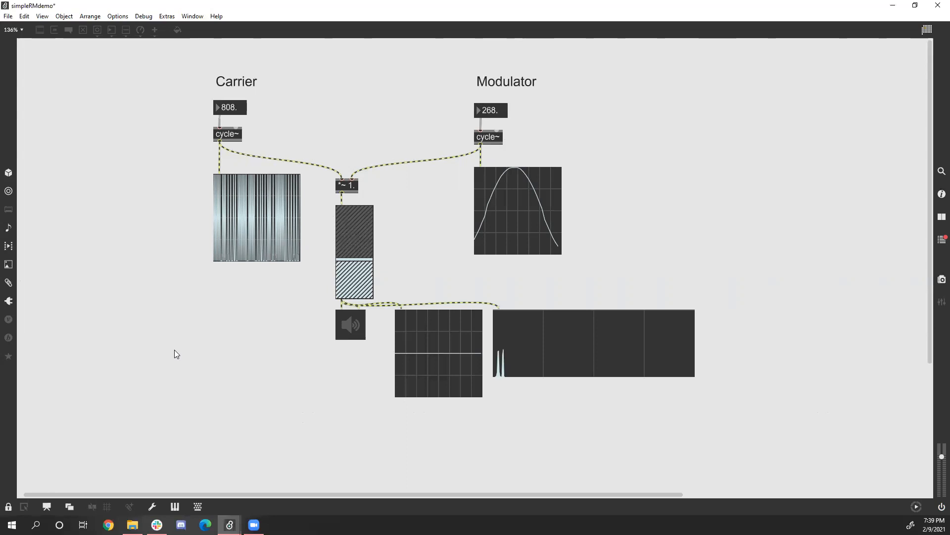
Switch from the simpleRMdemo patch to the bonusRM patch.
{"action": "key", "text": "alt+h"}
{"action": "left_click", "coordinate": [352, 191]}
{"action": "left_click", "coordinate": [253, 525]}
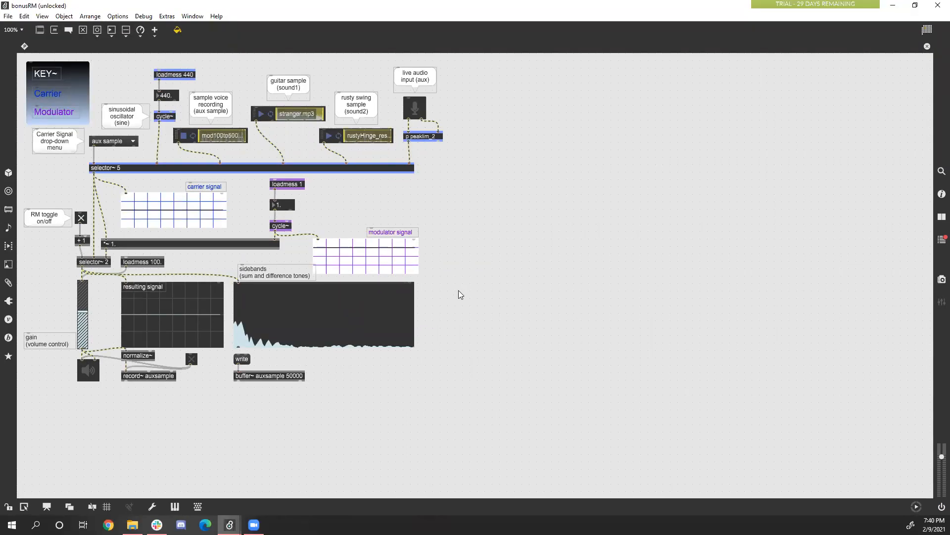
Enlarge the view of the bonusRM patch to 119% with the whole patch in view, leaving no object selected.
{"action": "key", "text": "ctrl+minus"}
{"action": "key", "text": "ctrl+equal"}
{"action": "key", "text": "ctrl+equal"}
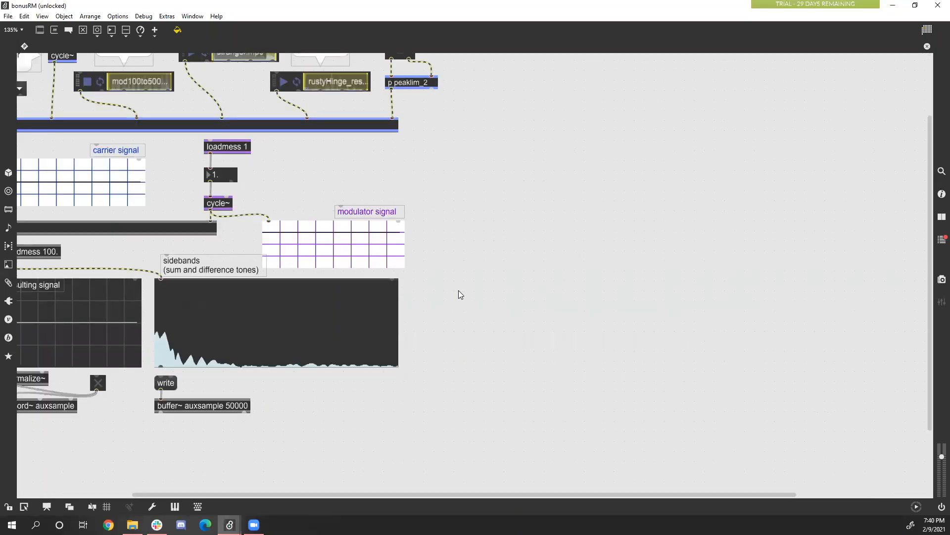
{"action": "scroll", "coordinate": [432, 276], "scroll_direction": "up", "scroll_amount": 1}
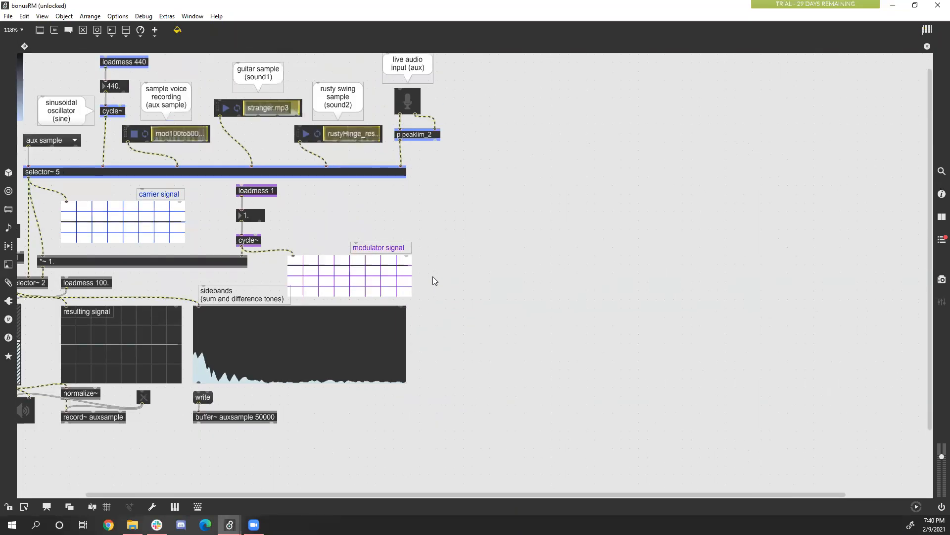
{"action": "right_click", "coordinate": [433, 277]}
{"action": "left_click", "coordinate": [409, 203]}
{"action": "key", "text": "ctrl+equal"}
{"action": "key", "text": "ctrl+minus"}
{"action": "key", "text": "ctrl+minus"}
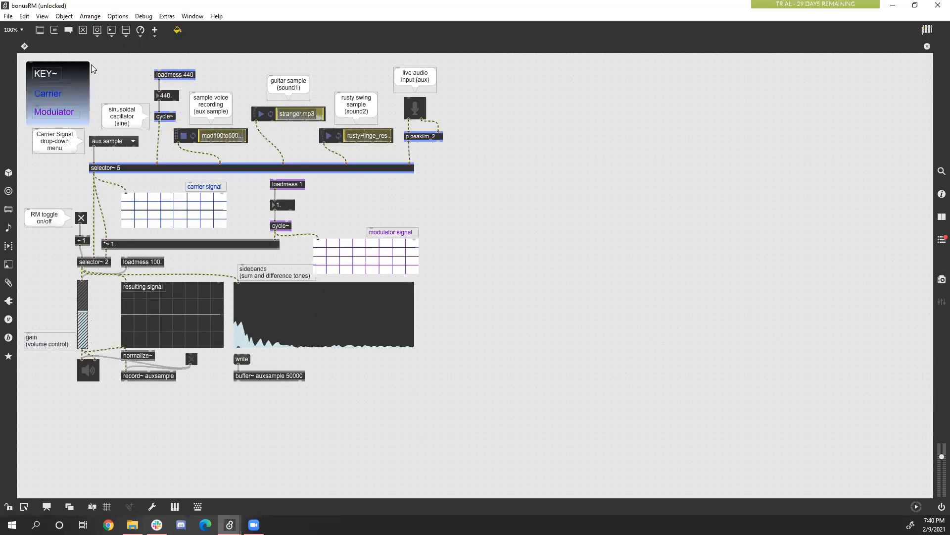
{"action": "key", "text": "ctrl+minus"}
{"action": "key", "text": "ctrl+minus"}
{"action": "key", "text": "ctrl+equal"}
{"action": "key", "text": "ctrl+equal"}
{"action": "key", "text": "ctrl+equal"}
{"action": "key", "text": "ctrl+equal"}
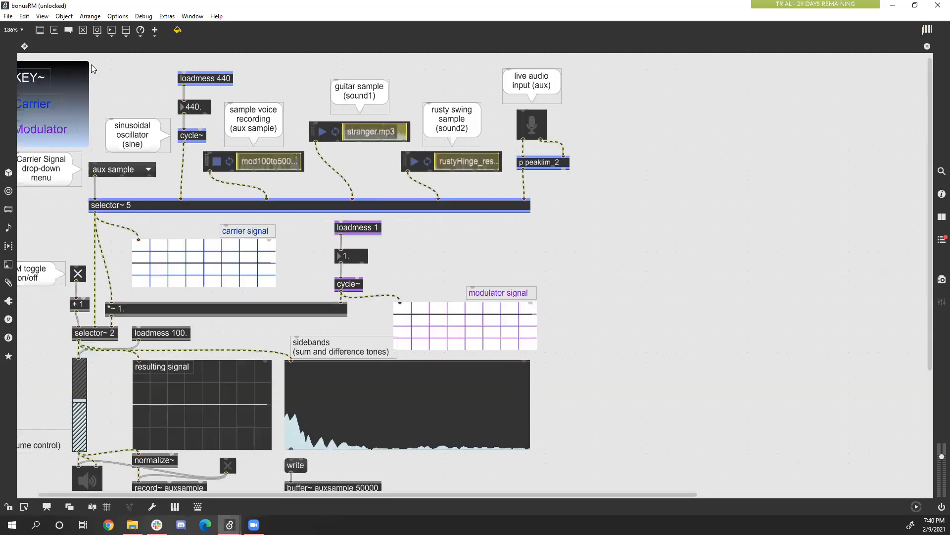
{"action": "key", "text": "ctrl+minus"}
{"action": "left_click_drag", "start_coordinate": [431, 238], "coordinate": [718, 186]}
{"action": "left_click_drag", "start_coordinate": [425, 240], "coordinate": [198, 144]}
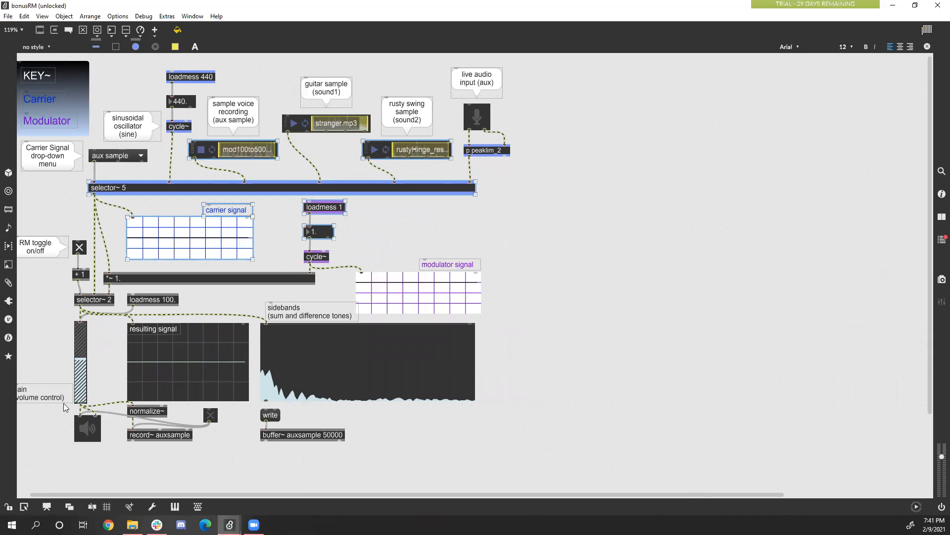
{"action": "left_click_drag", "start_coordinate": [100, 494], "coordinate": [19, 500]}
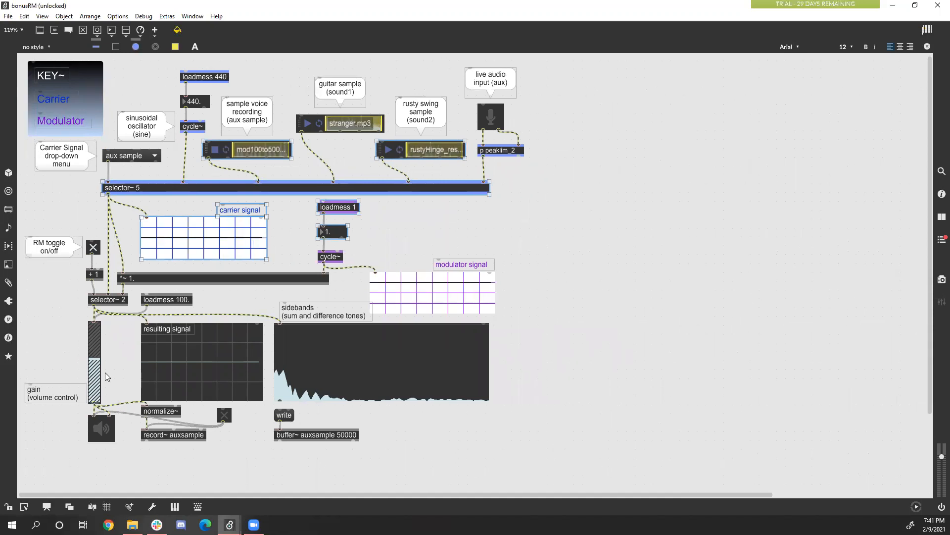
{"action": "left_click", "coordinate": [52, 308]}
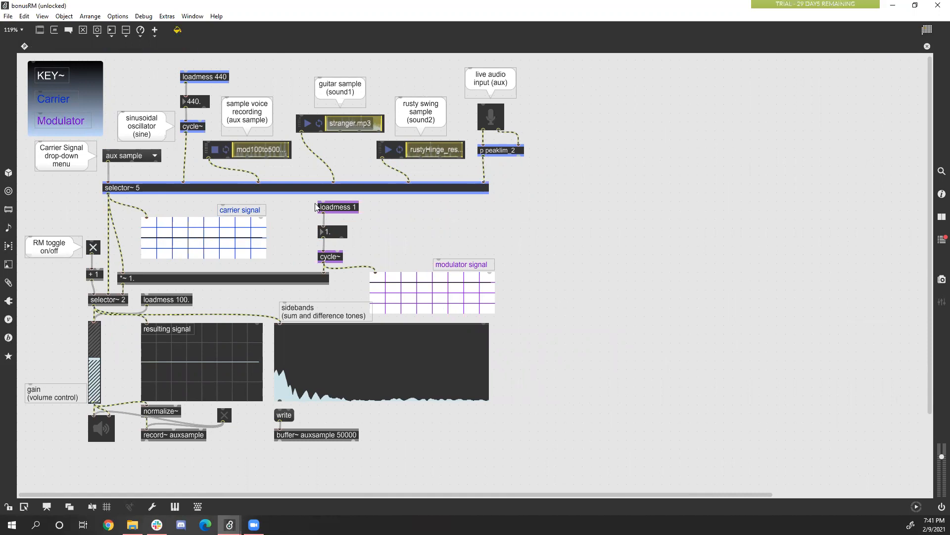
Nudge the selector~ 5 object slightly upward and lock the bonusRM patcher.
{"action": "mouse_move", "coordinate": [453, 193]}
{"action": "left_mouse_down"}
{"action": "mouse_move", "coordinate": [365, 192]}
{"action": "mouse_move", "coordinate": [458, 197]}
{"action": "mouse_move", "coordinate": [452, 188]}
{"action": "left_mouse_up"}
{"action": "left_click", "coordinate": [440, 219]}
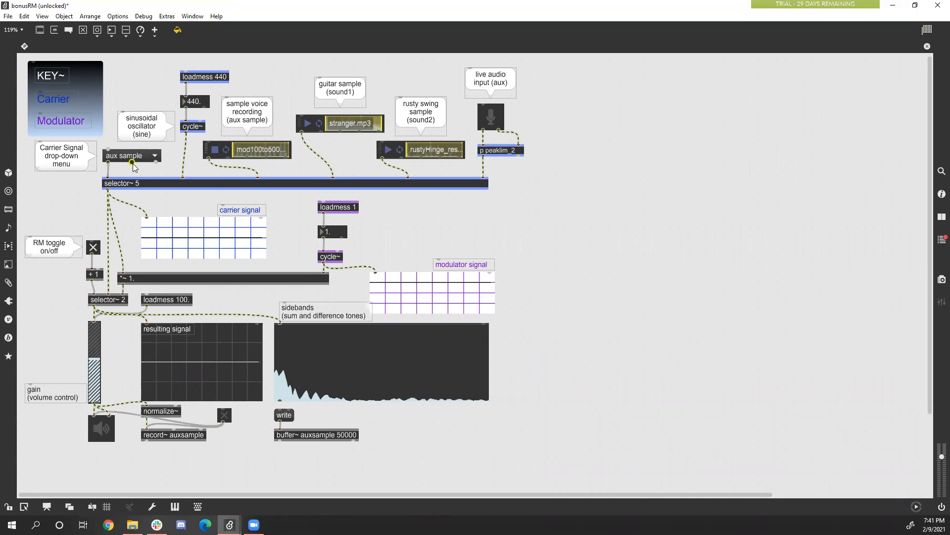
{"action": "left_click", "coordinate": [7, 506]}
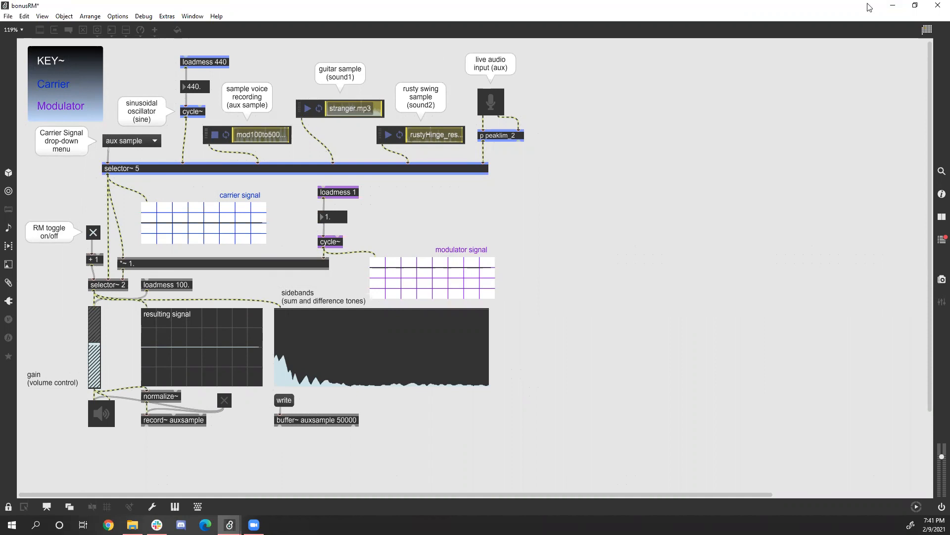
Minimize the simpleRMdemo window and stretch the restored bonusRM window vertically so the whole patch fits.
{"action": "left_click", "coordinate": [916, 5]}
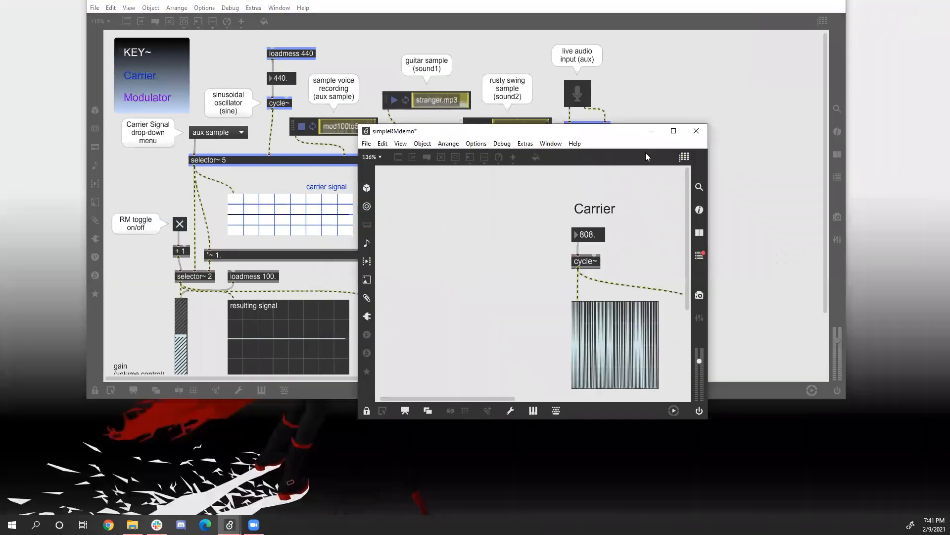
{"action": "left_click", "coordinate": [651, 131]}
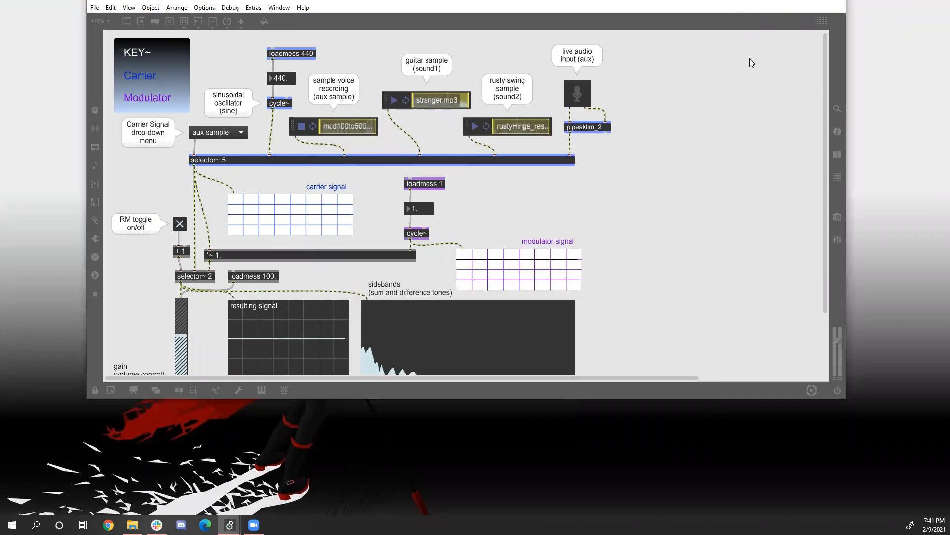
{"action": "left_click", "coordinate": [714, 118]}
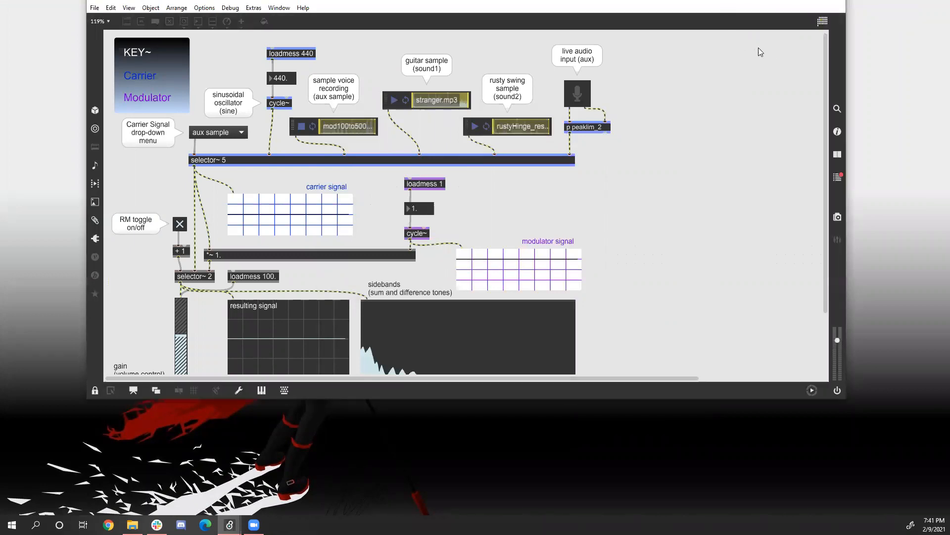
{"action": "left_click", "coordinate": [216, 132]}
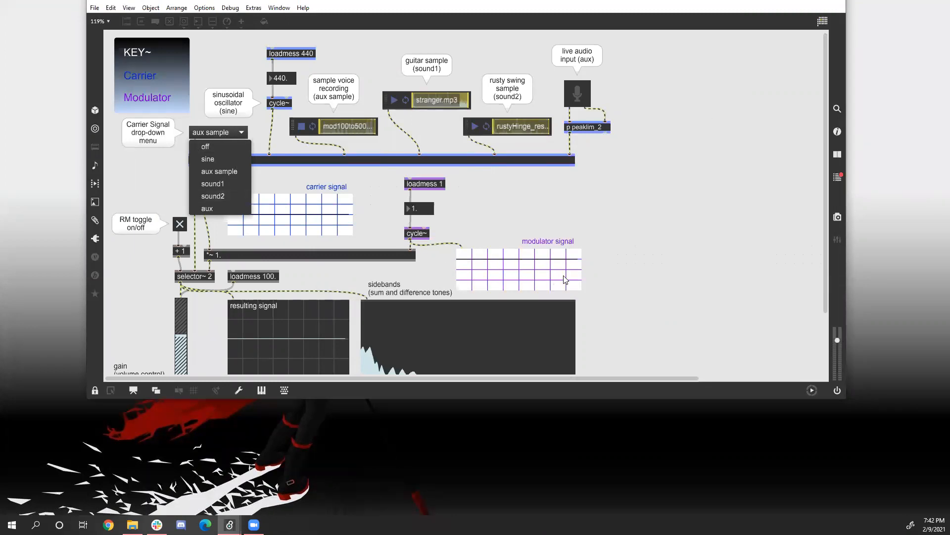
{"action": "left_click", "coordinate": [758, 343]}
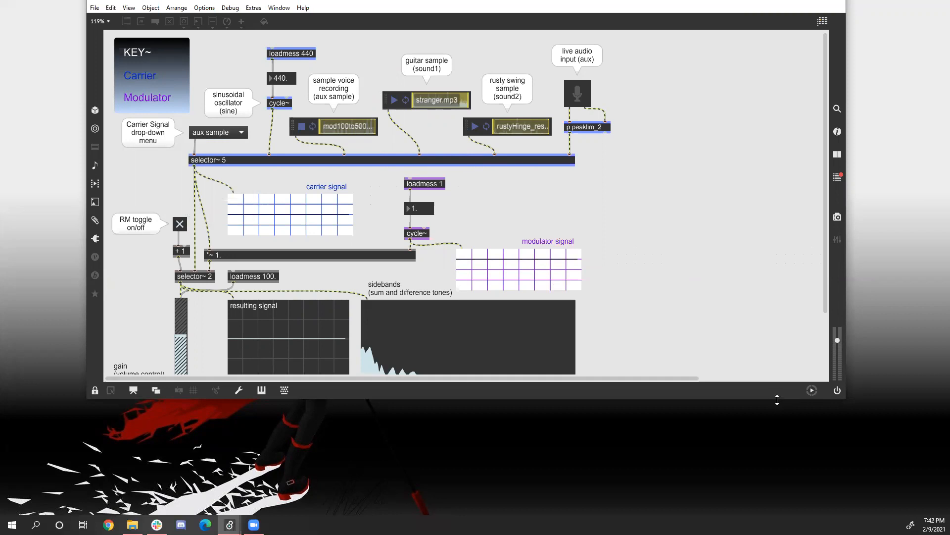
{"action": "double_click", "coordinate": [778, 400]}
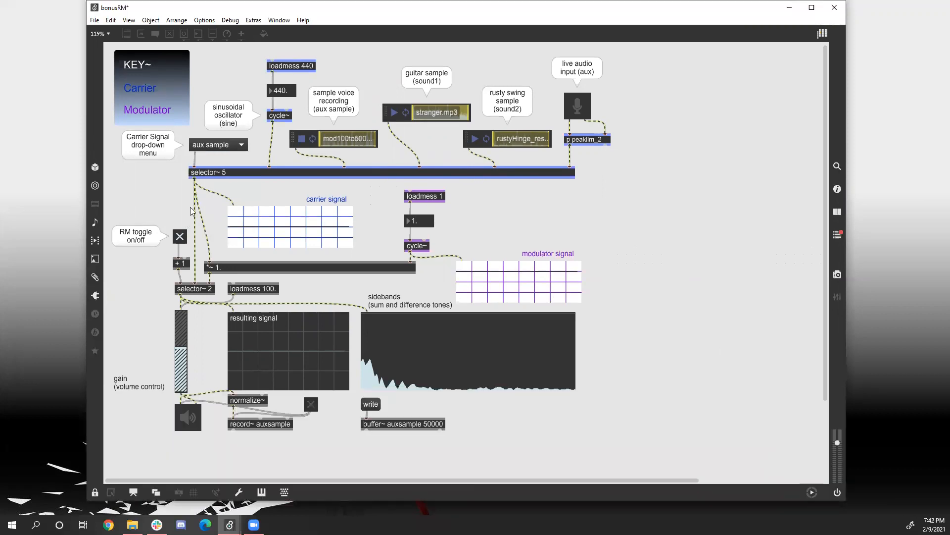
Choose sine as the carrier signal and switch the audio on at the ezdac~.
{"action": "left_click", "coordinate": [221, 149]}
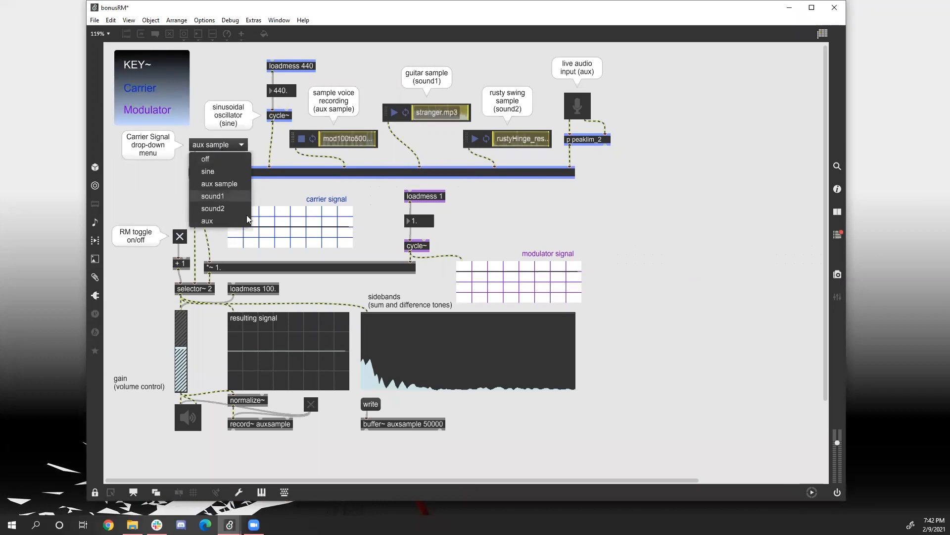
{"action": "left_click", "coordinate": [222, 171]}
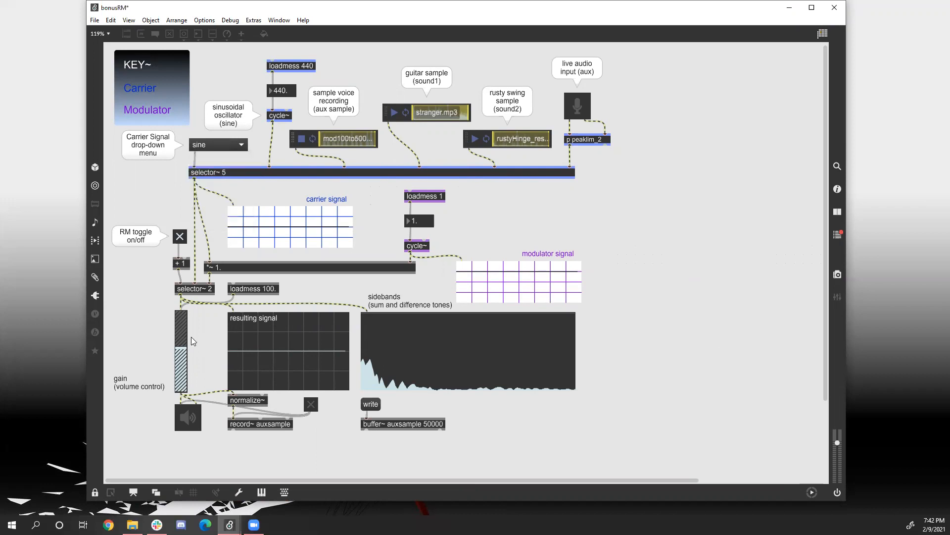
{"action": "left_click", "coordinate": [181, 357]}
{"action": "left_click", "coordinate": [189, 421]}
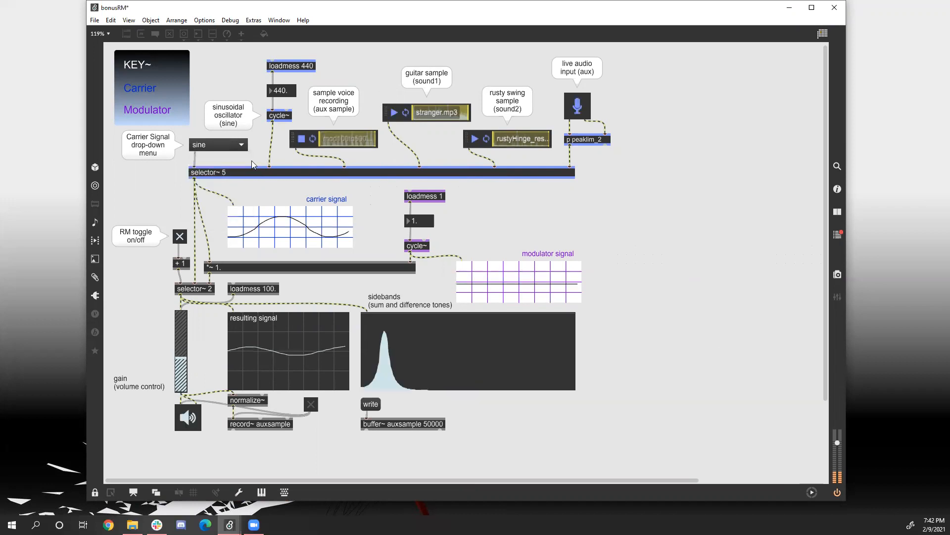
Raise the gain slider to about 60% of its height and set the modulator's frequency to 100.
{"action": "left_click", "coordinate": [178, 342]}
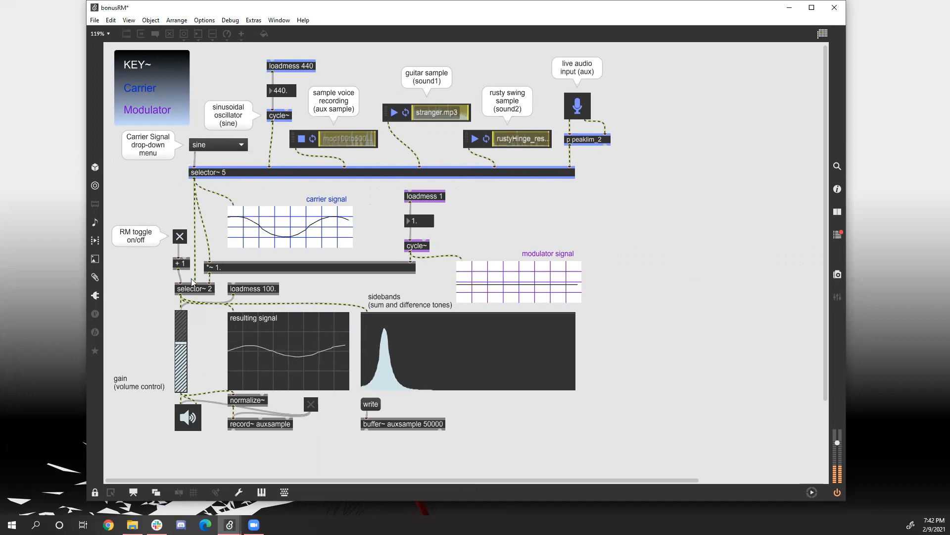
{"action": "left_click", "coordinate": [416, 219]}
{"action": "type", "text": "100"}
{"action": "key", "text": "Return"}
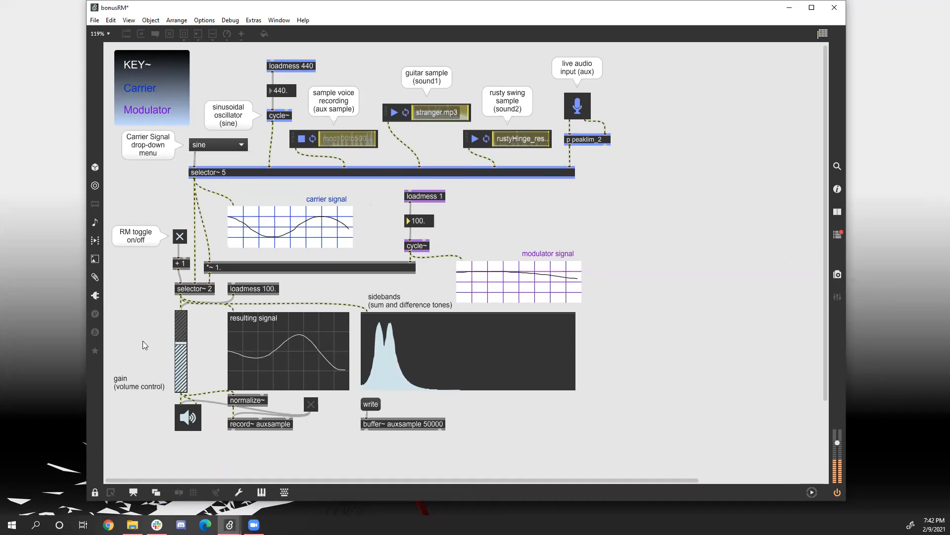
Choose aux sample as the carrier signal and raise the gain slider to about 85% of its height.
{"action": "left_click", "coordinate": [202, 147]}
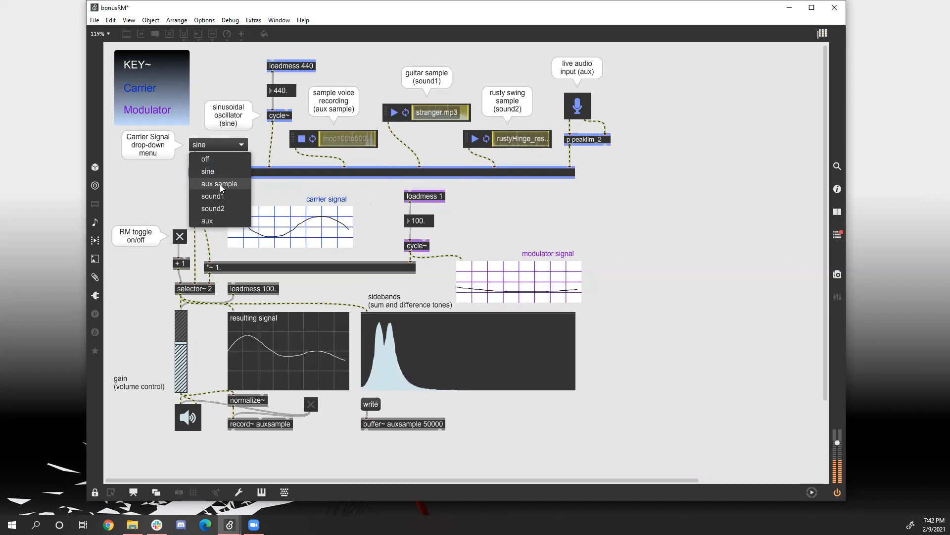
{"action": "left_click", "coordinate": [220, 185]}
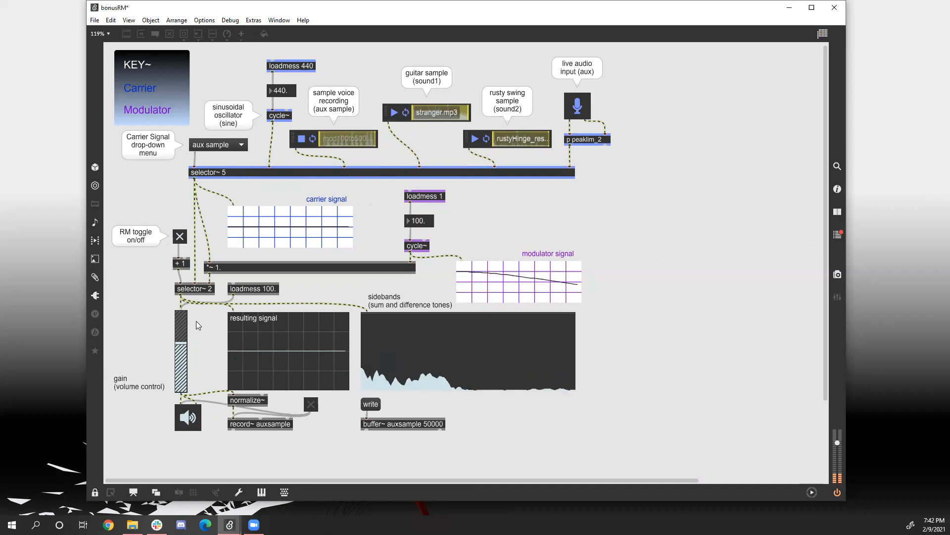
{"action": "left_click_drag", "start_coordinate": [181, 342], "coordinate": [181, 331]}
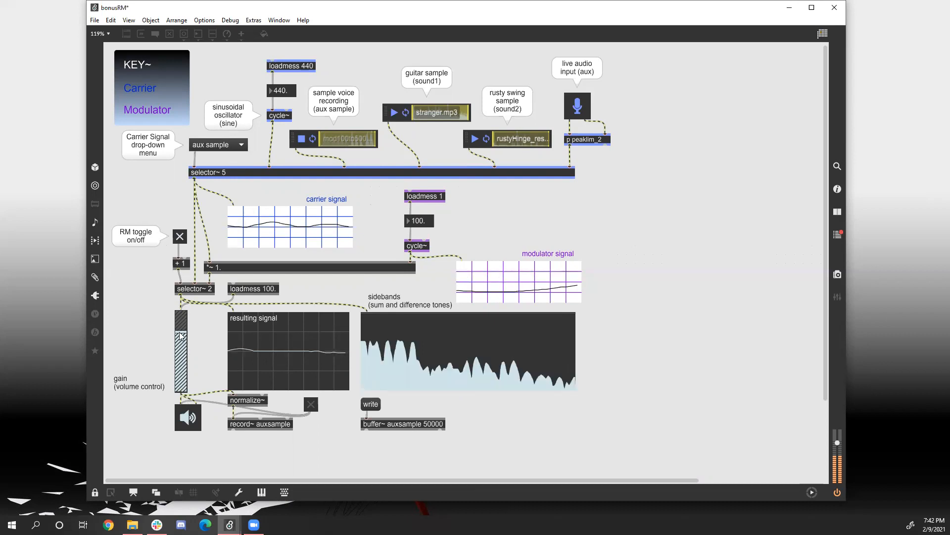
{"action": "left_click_drag", "start_coordinate": [182, 325], "coordinate": [182, 324]}
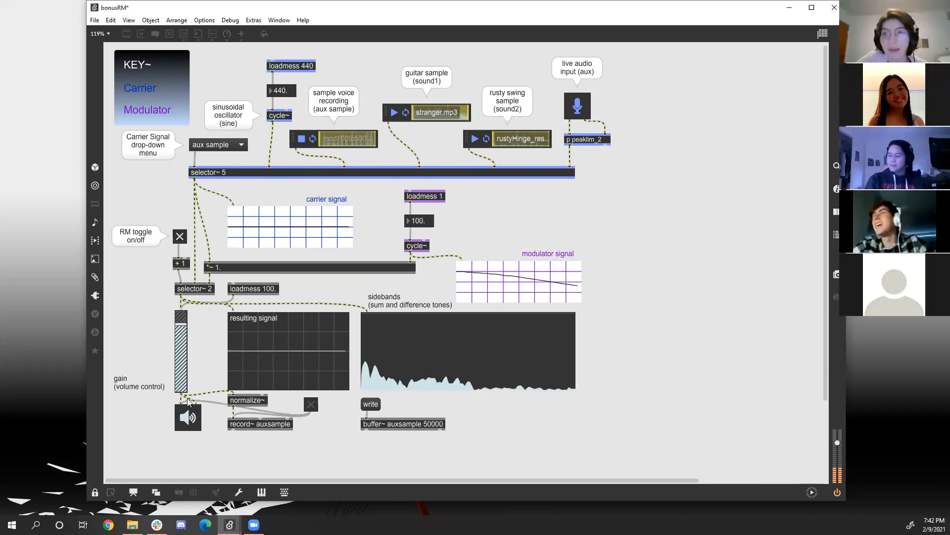
Set the modulator's frequency to 500.
{"action": "left_click", "coordinate": [413, 223]}
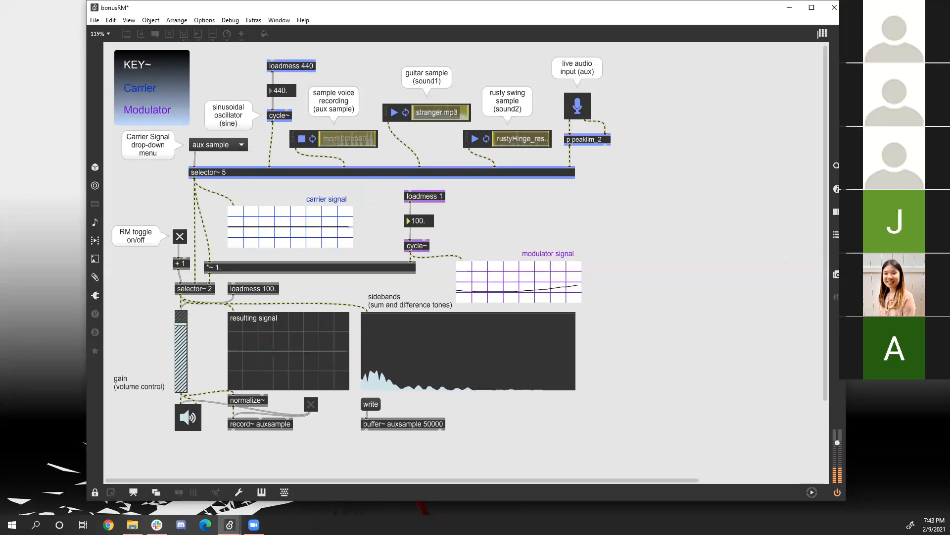
{"action": "type", "text": "500"}
{"action": "key", "text": "Return"}
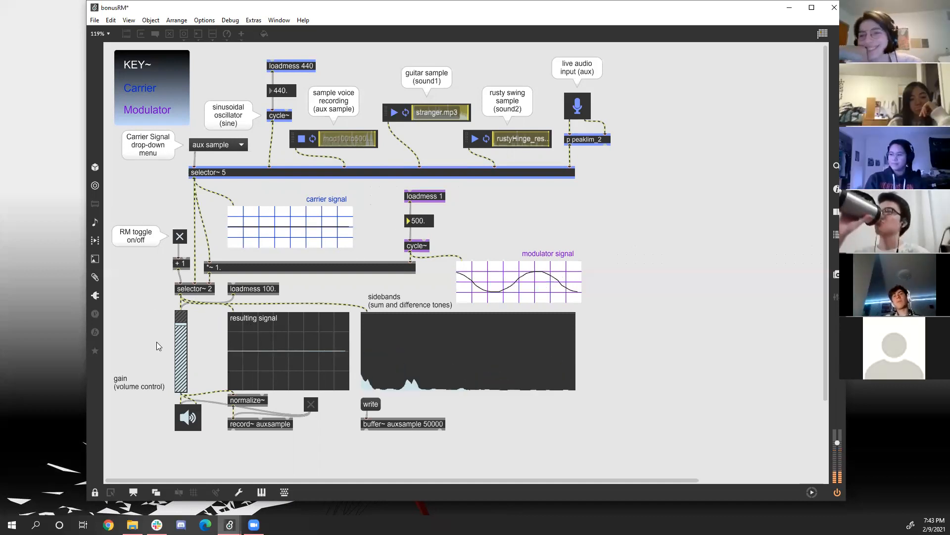
Set the gain slider to about 75% of its height, lower the modulator's frequency to 437 and switch the audio off.
{"action": "left_click_drag", "start_coordinate": [181, 339], "coordinate": [180, 362]}
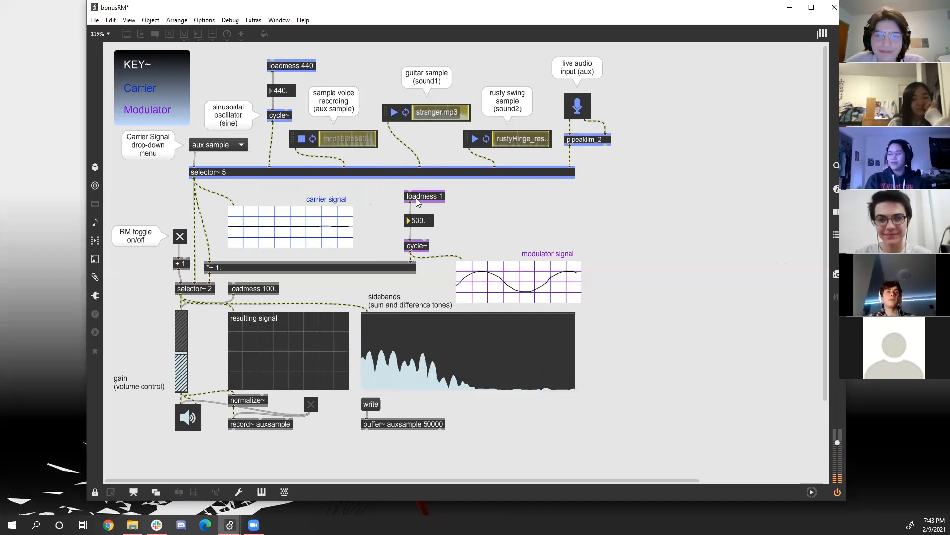
{"action": "left_click_drag", "start_coordinate": [177, 339], "coordinate": [177, 330]}
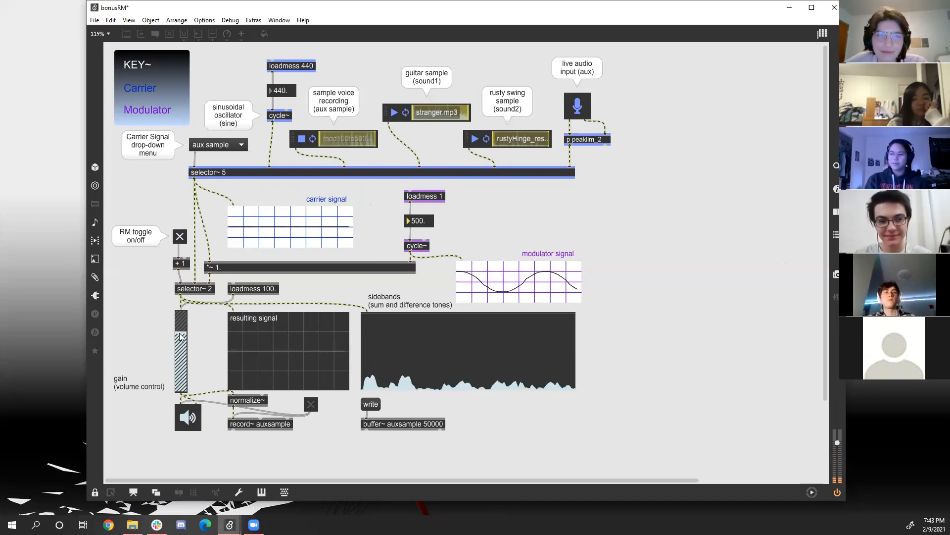
{"action": "left_click_drag", "start_coordinate": [426, 225], "coordinate": [420, 227]}
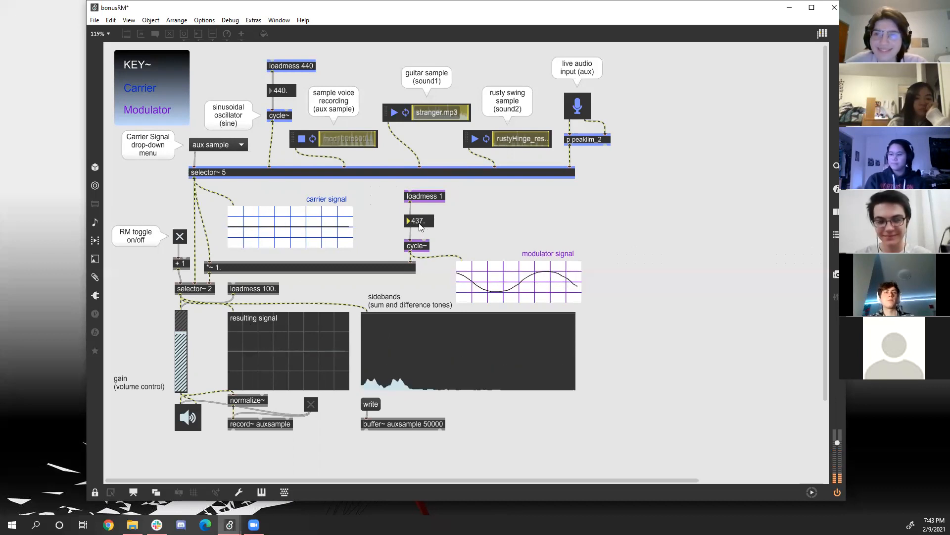
{"action": "left_click", "coordinate": [189, 422]}
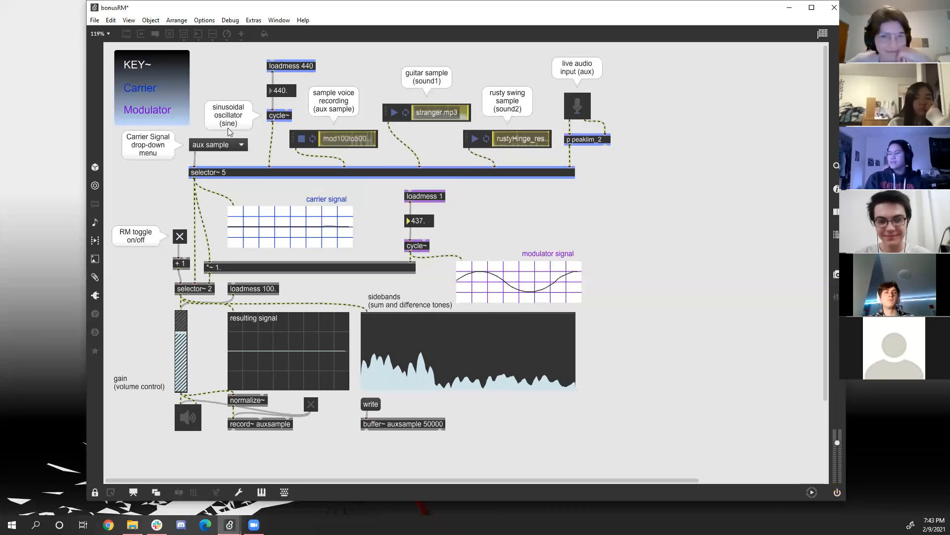
Choose sound1 as the carrier signal with ring modulation turned off, and switch the audio on at the ezdac~.
{"action": "left_click", "coordinate": [207, 150]}
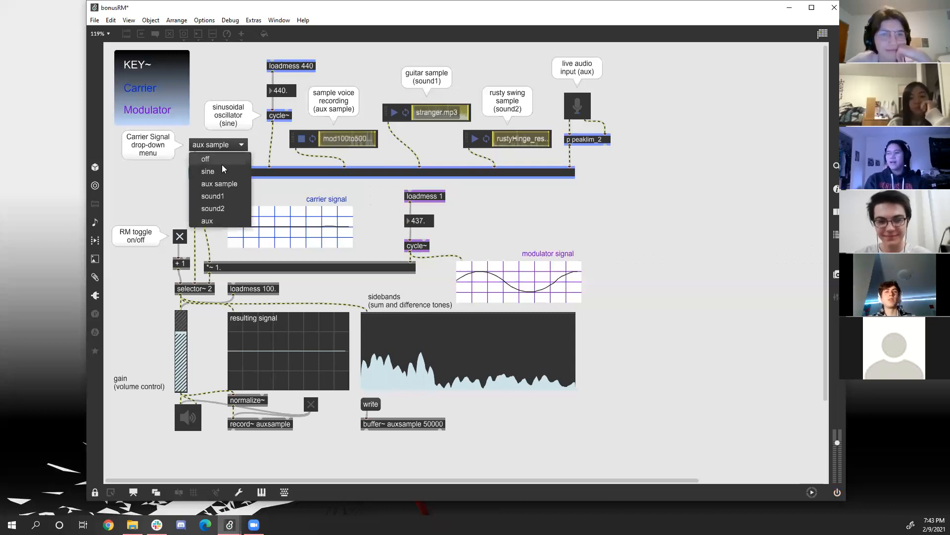
{"action": "left_click", "coordinate": [225, 196]}
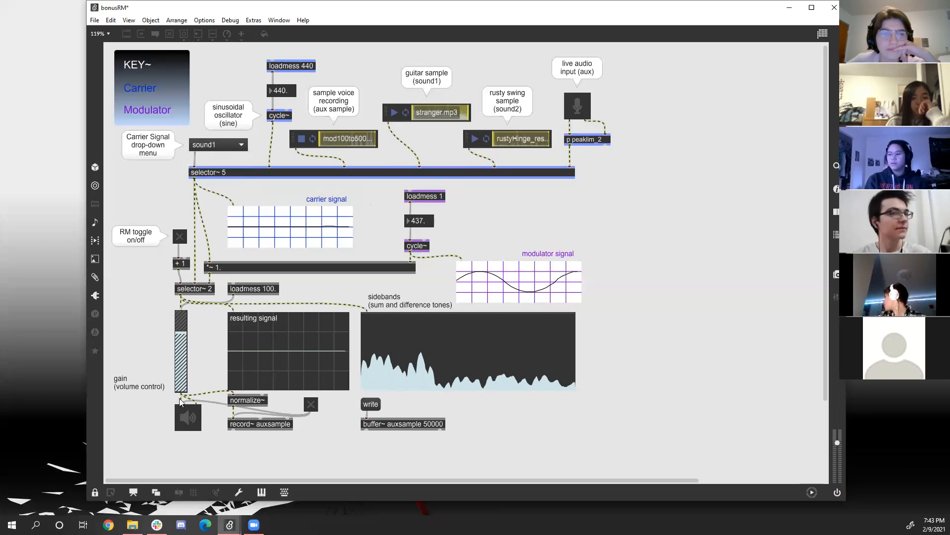
{"action": "left_click", "coordinate": [188, 420]}
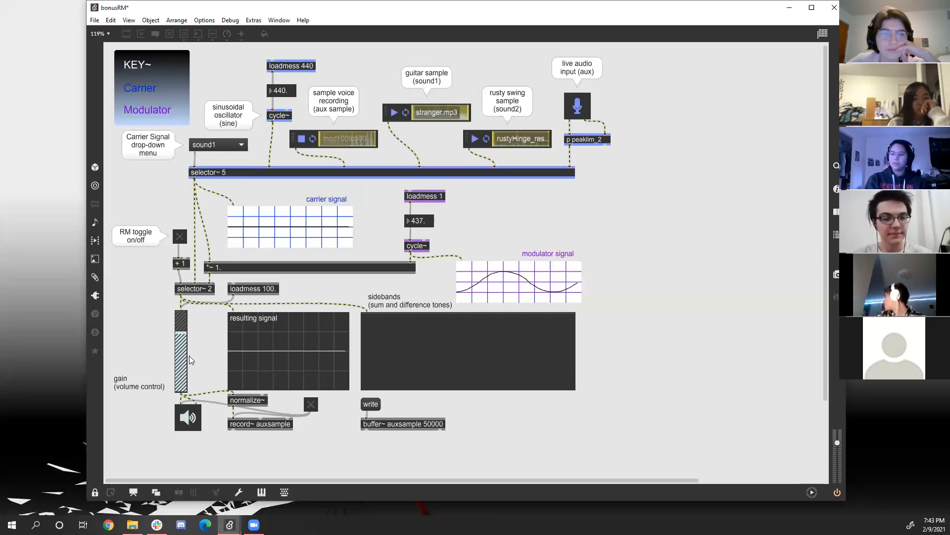
{"action": "left_click", "coordinate": [222, 146]}
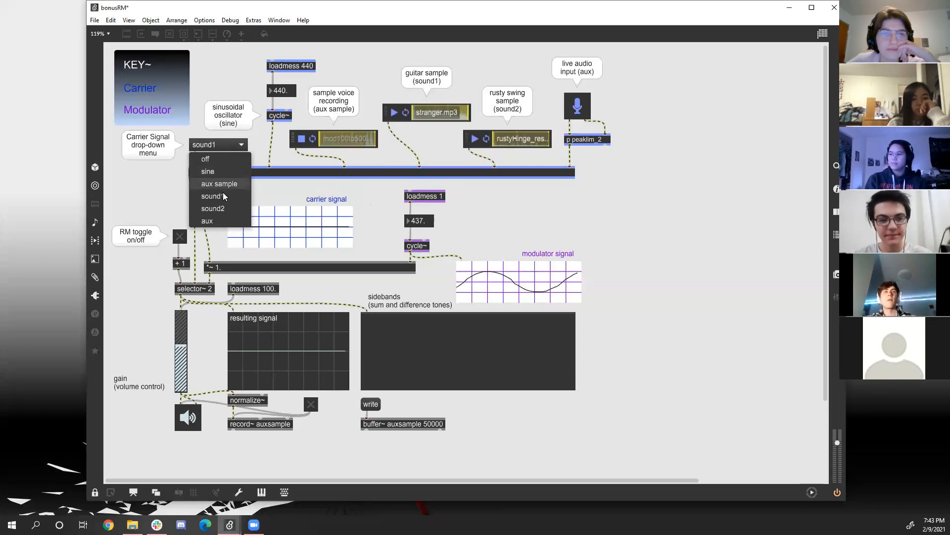
{"action": "left_click", "coordinate": [222, 193]}
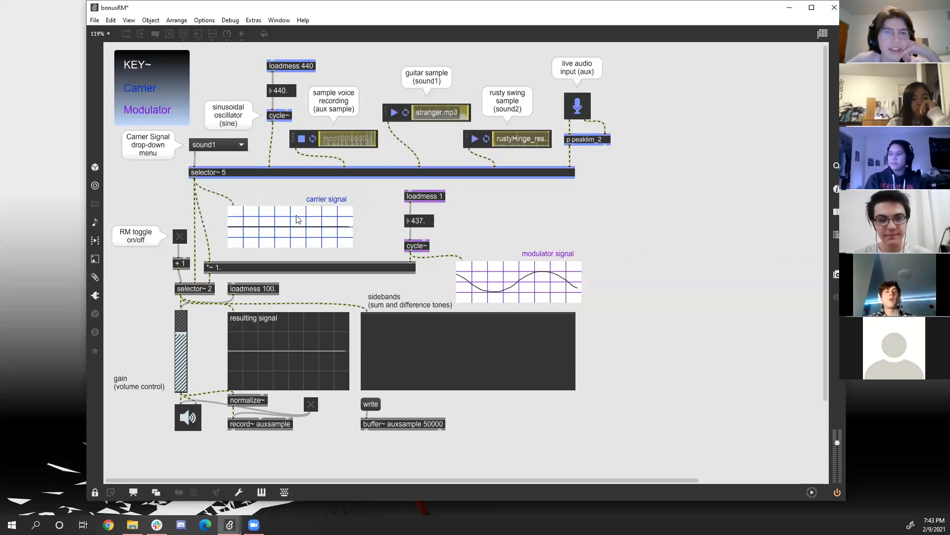
Start playback of the stranger.mp3 and rustyHinge samples and set the gain slider to about 77% of its height.
{"action": "left_click", "coordinate": [474, 139]}
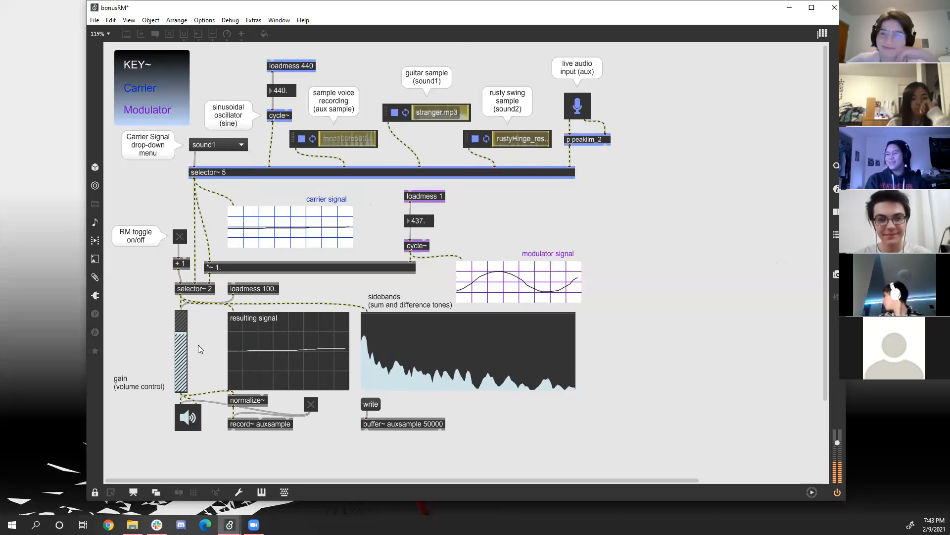
{"action": "left_click_drag", "start_coordinate": [181, 348], "coordinate": [184, 331]}
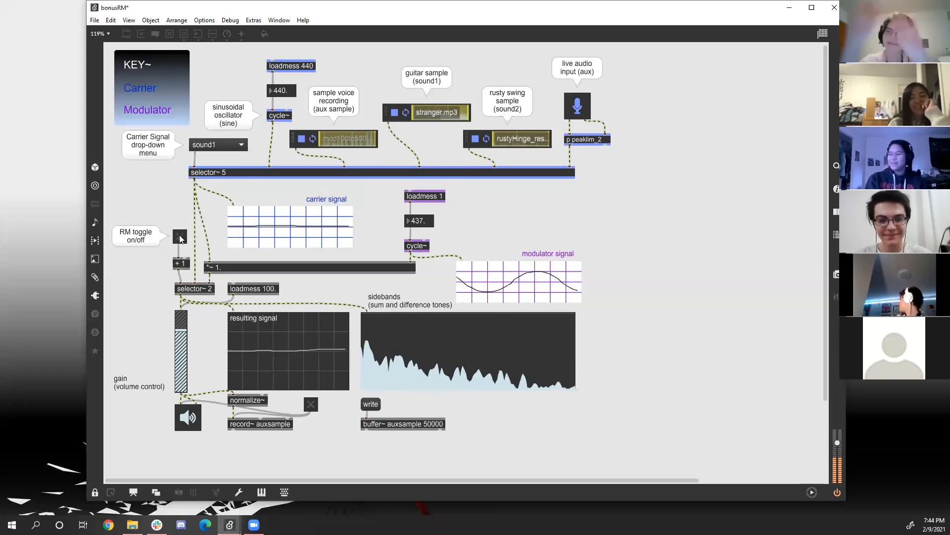
Turn ring modulation on and raise the modulator's frequency through 450 to 545.
{"action": "left_click", "coordinate": [180, 236]}
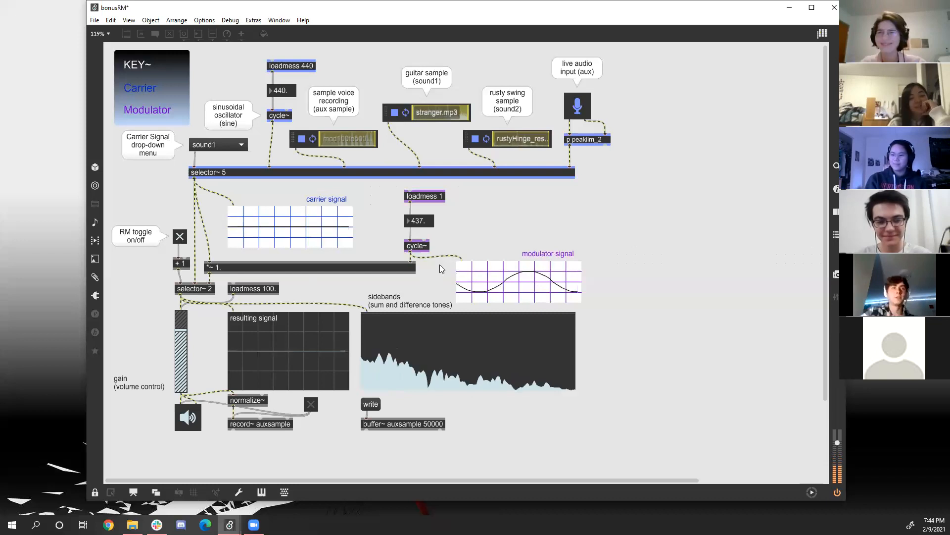
{"action": "left_click", "coordinate": [423, 228]}
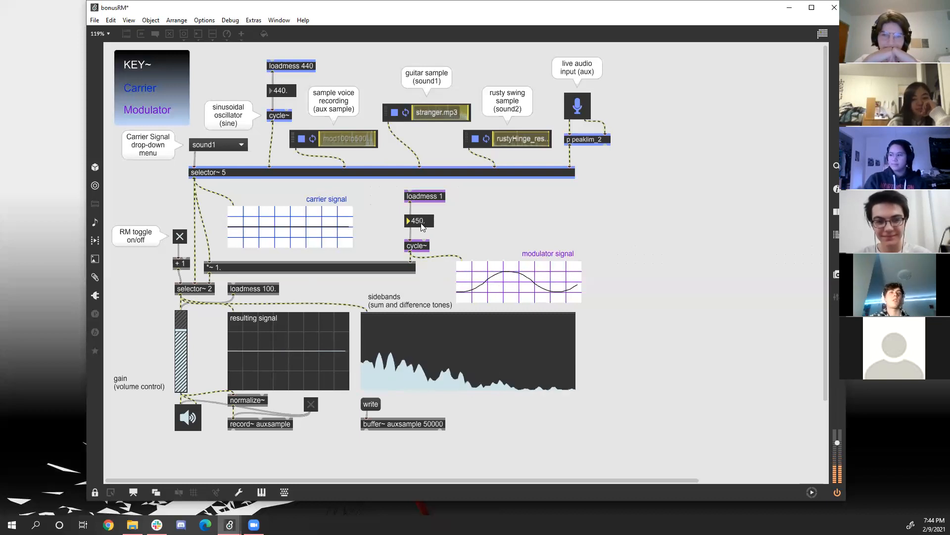
{"action": "left_click_drag", "start_coordinate": [421, 224], "coordinate": [421, 225]}
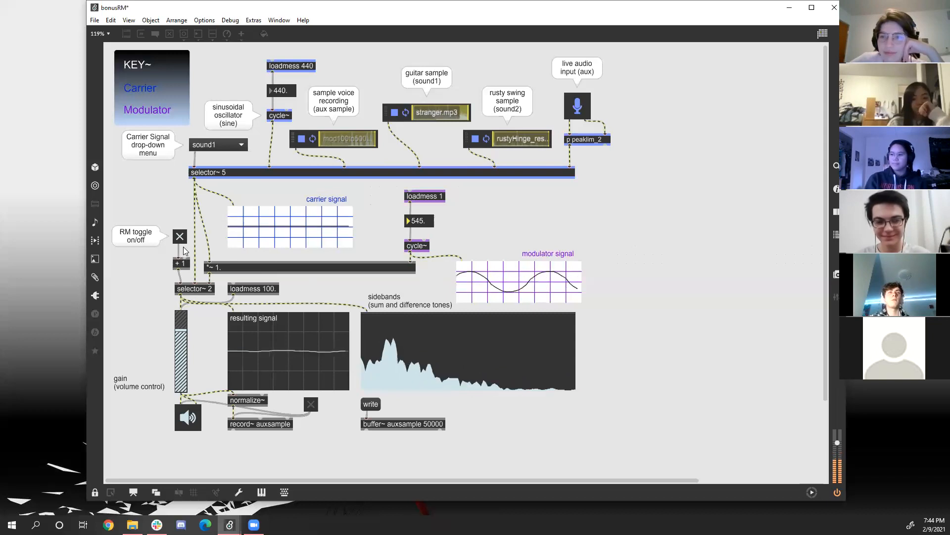
Switch the audio off, choose sound2 as the carrier signal with ring modulation off, and switch the audio back on.
{"action": "left_click", "coordinate": [187, 419]}
{"action": "left_click", "coordinate": [220, 144]}
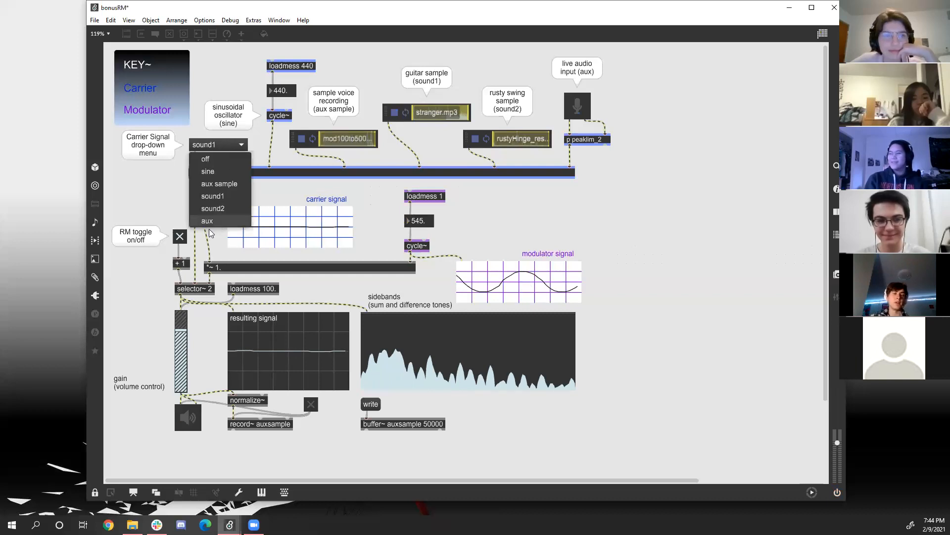
{"action": "left_click", "coordinate": [216, 207]}
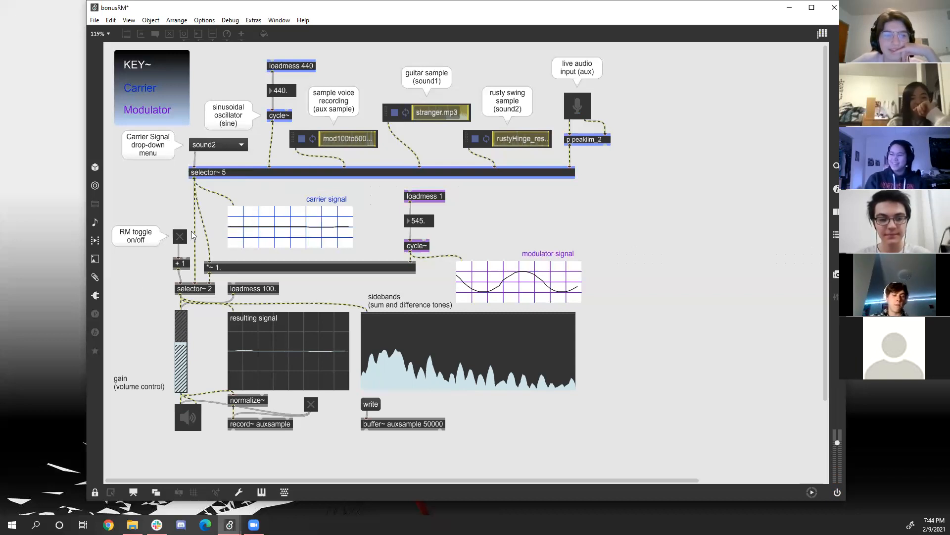
{"action": "left_click", "coordinate": [188, 417]}
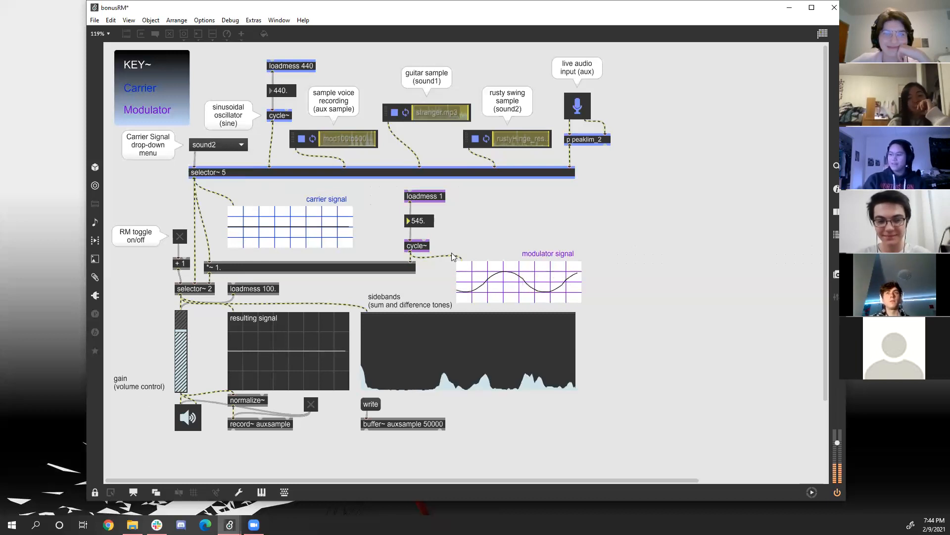
Set the modulator's frequency to 100 and turn ring modulation on.
{"action": "left_click", "coordinate": [419, 220]}
{"action": "type", "text": "100."}
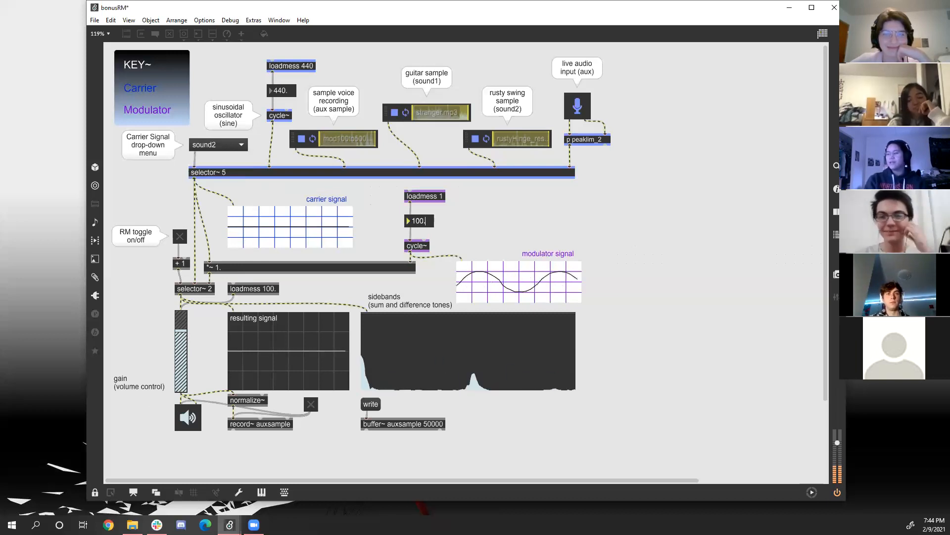
{"action": "key", "text": "Return"}
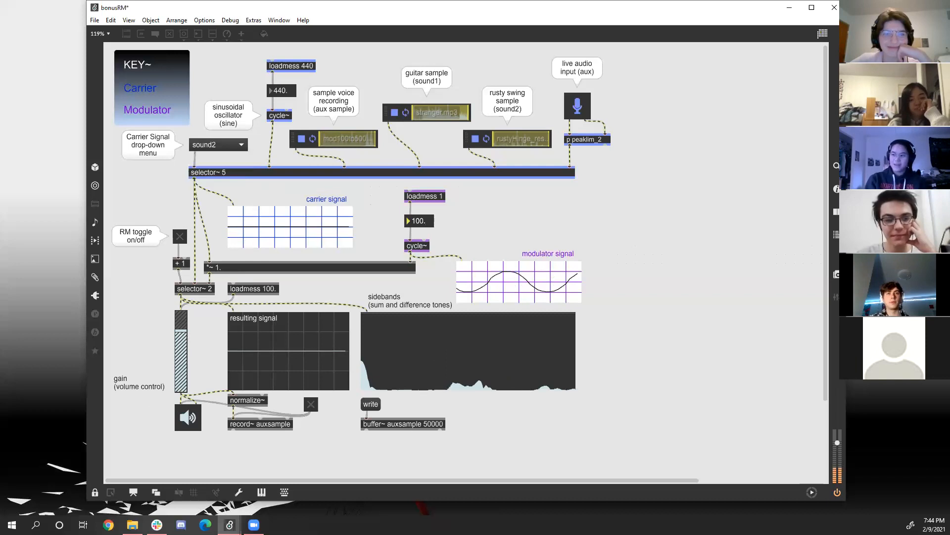
{"action": "left_click", "coordinate": [180, 236]}
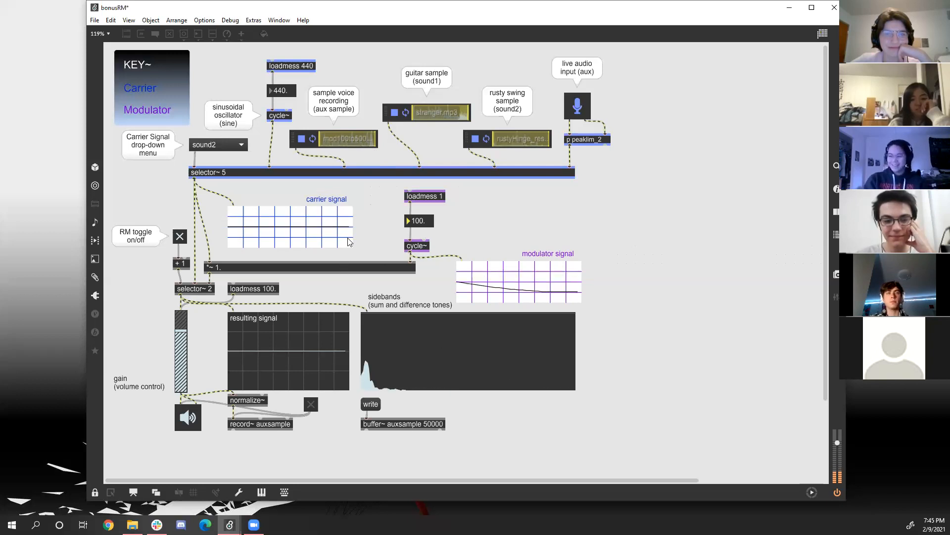
Set the modulator's frequency to 1000 and raise it gradually to 1102.
{"action": "type", "text": "1000"}
{"action": "key", "text": "Return"}
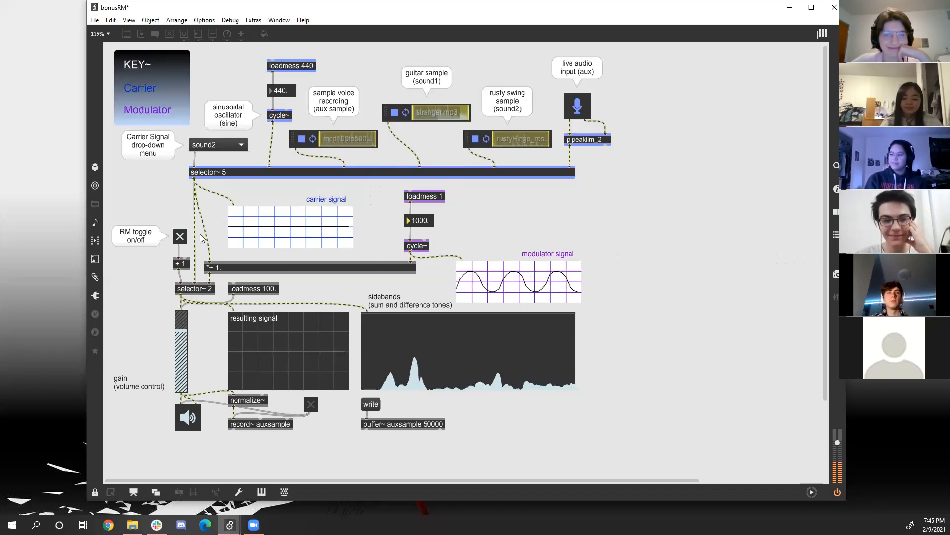
{"action": "key", "text": "Up"}
{"action": "key", "text": "Up"}
{"action": "key", "text": "Up"}
{"action": "key", "text": "Up"}
{"action": "key", "text": "Up"}
{"action": "key", "text": "Up"}
{"action": "key", "text": "Up"}
{"action": "key", "text": "Up"}
{"action": "key", "text": "Up"}
{"action": "key", "text": "Up"}
{"action": "key", "text": "Up"}
{"action": "key", "text": "Up"}
{"action": "key", "text": "Up"}
{"action": "key", "text": "Up"}
{"action": "key", "text": "Up"}
{"action": "key", "text": "Up"}
{"action": "key", "text": "Up"}
{"action": "key", "text": "Up"}
{"action": "key", "text": "Up"}
{"action": "key", "text": "Up"}
{"action": "key", "text": "Up"}
{"action": "key", "text": "Up"}
{"action": "key", "text": "Up"}
{"action": "key", "text": "Up"}
{"action": "key", "text": "Up"}
{"action": "key", "text": "Up"}
{"action": "key", "text": "Up"}
{"action": "key", "text": "Up"}
{"action": "key", "text": "Up"}
{"action": "key", "text": "Up"}
{"action": "key", "text": "Up"}
{"action": "key", "text": "Up"}
{"action": "key", "text": "Up"}
{"action": "key", "text": "Up"}
{"action": "key", "text": "Up"}
{"action": "key", "text": "Up"}
{"action": "key", "text": "Up"}
{"action": "key", "text": "Up"}
{"action": "key", "text": "Up"}
{"action": "key", "text": "Up"}
{"action": "key", "text": "Up"}
{"action": "key", "text": "Up"}
{"action": "key", "text": "Up"}
{"action": "key", "text": "Up"}
{"action": "key", "text": "Up"}
{"action": "key", "text": "Up"}
{"action": "key", "text": "Up"}
{"action": "key", "text": "Up"}
{"action": "key", "text": "Up"}
{"action": "key", "text": "Up"}
{"action": "key", "text": "Up"}
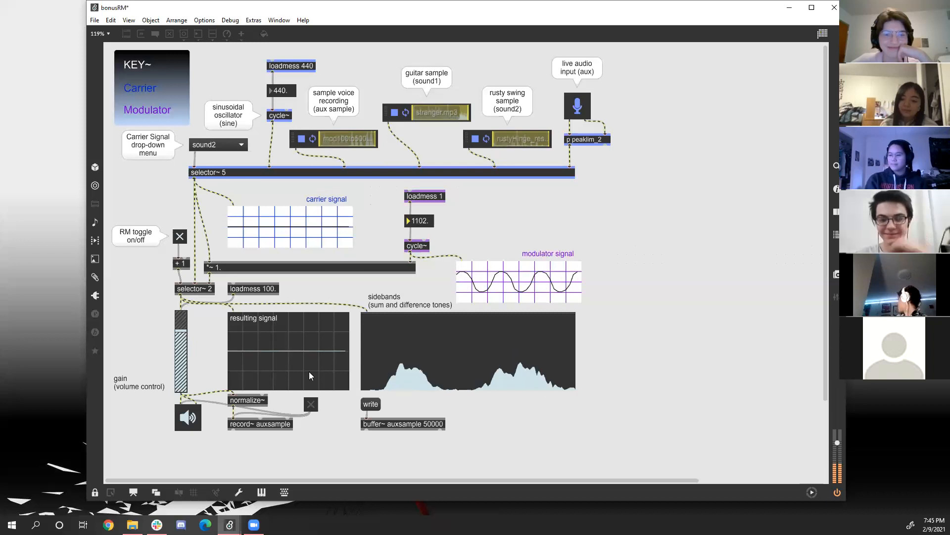
Choose aux as the carrier signal while the audio is off, then switch the audio on and turn ring modulation off.
{"action": "left_click", "coordinate": [190, 426]}
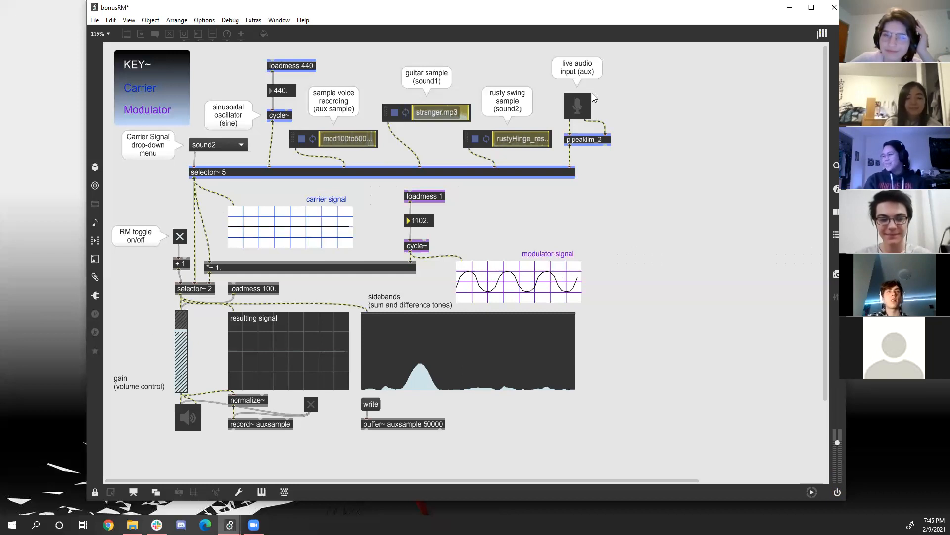
{"action": "left_click", "coordinate": [227, 144]}
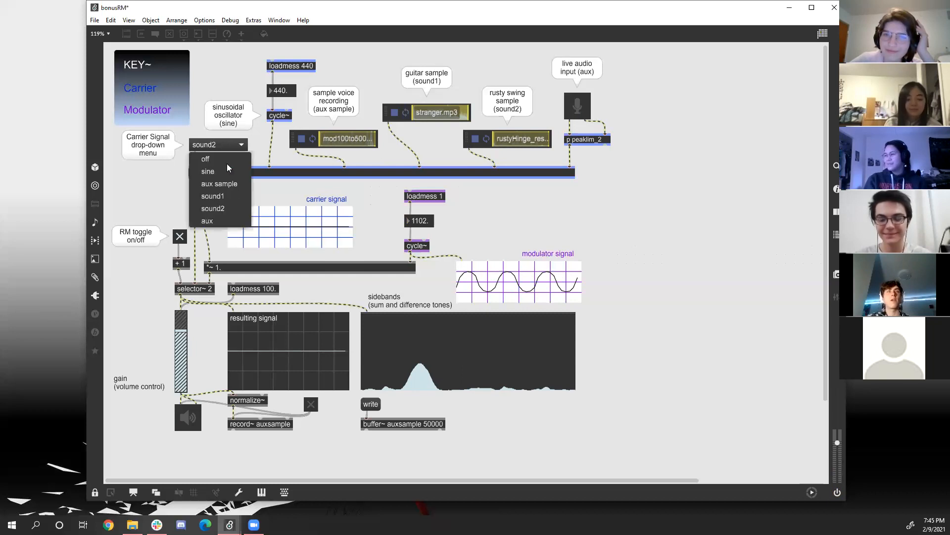
{"action": "left_click", "coordinate": [205, 222]}
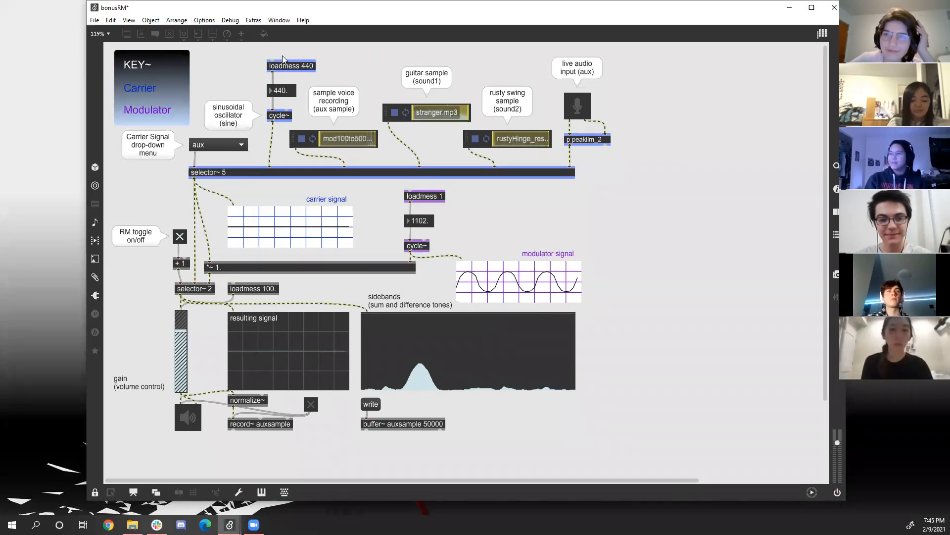
{"action": "left_click", "coordinate": [192, 421]}
{"action": "left_click", "coordinate": [179, 236]}
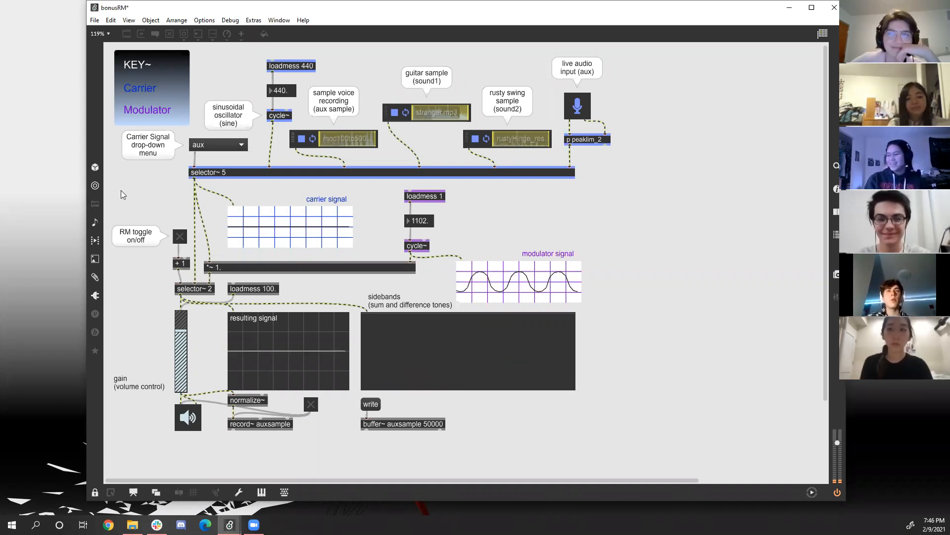
Turn ring modulation on, set the modulator's frequency to 500 and adjust it to 576.
{"action": "left_click", "coordinate": [424, 221]}
{"action": "type", "text": "500."}
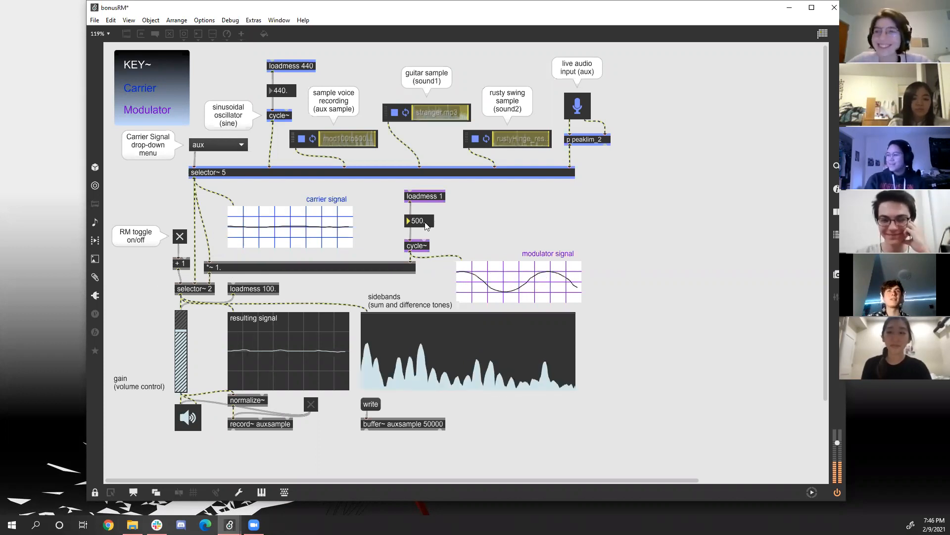
{"action": "left_click_drag", "start_coordinate": [421, 225], "coordinate": [422, 224]}
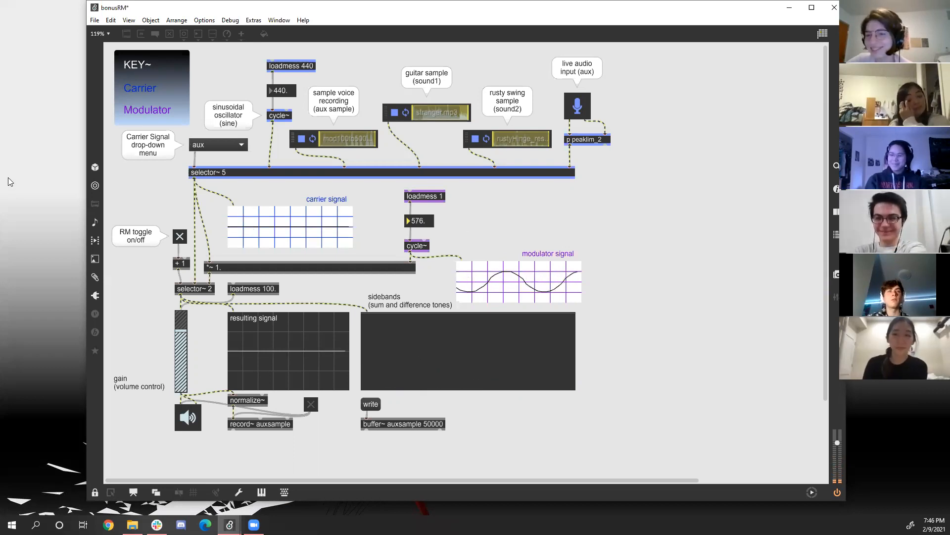
Switch the audio off and back on, and toggle ring modulation off and on again for the live input.
{"action": "left_click", "coordinate": [186, 421]}
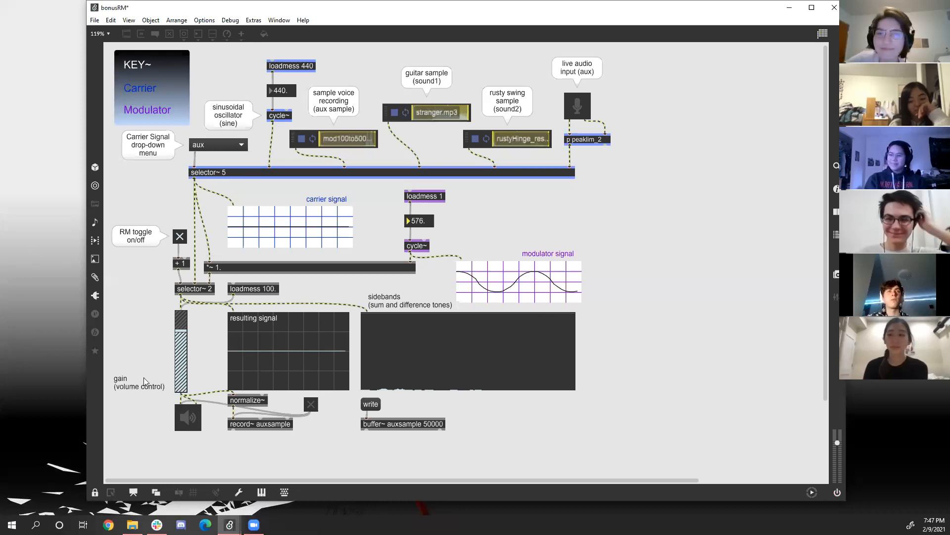
{"action": "left_click", "coordinate": [192, 419]}
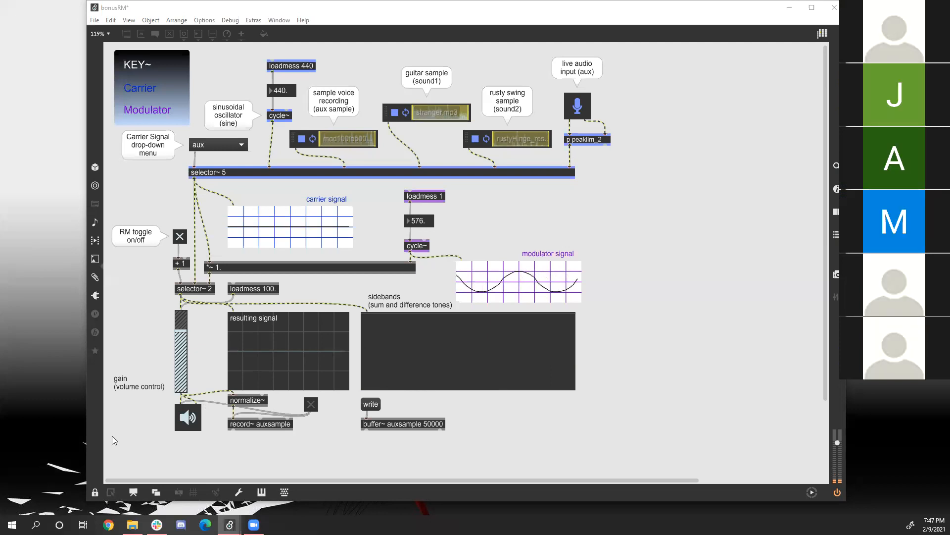
{"action": "left_click", "coordinate": [179, 238]}
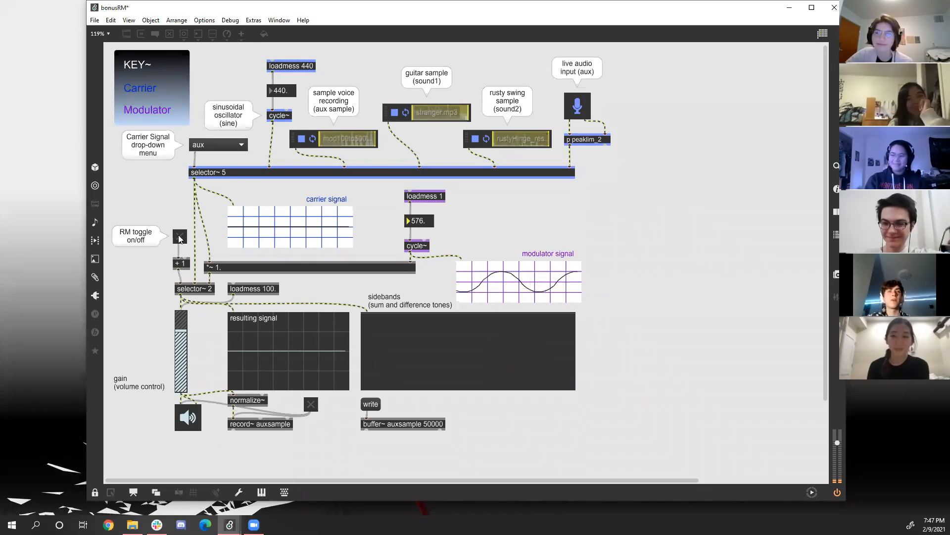
{"action": "left_click", "coordinate": [178, 235]}
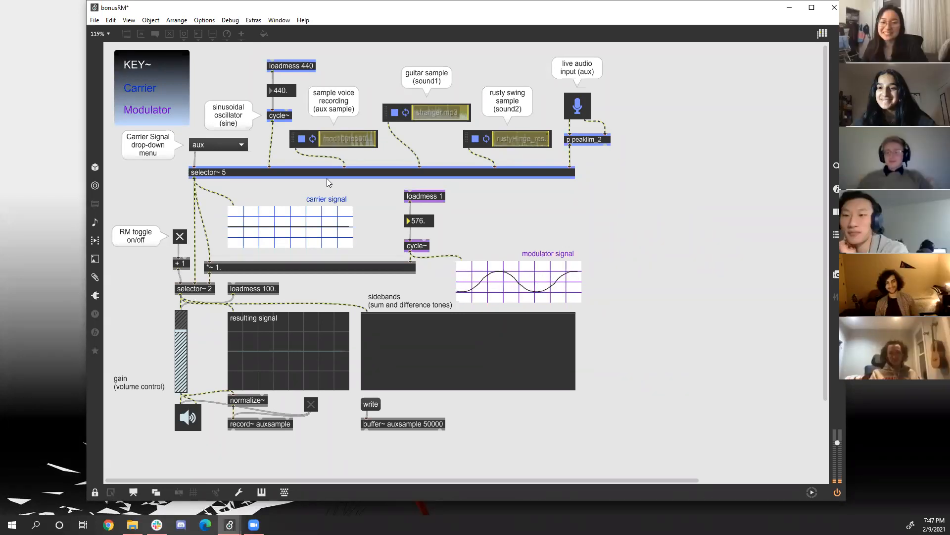
Set the modulator's frequency to 800.
{"action": "left_click", "coordinate": [419, 221]}
{"action": "type", "text": "8"}
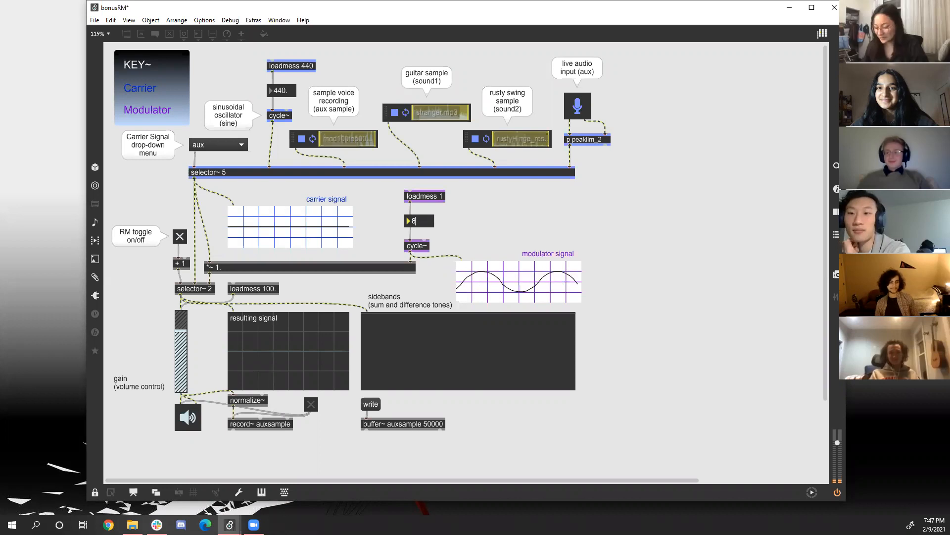
{"action": "type", "text": "00"}
{"action": "key", "text": "Return"}
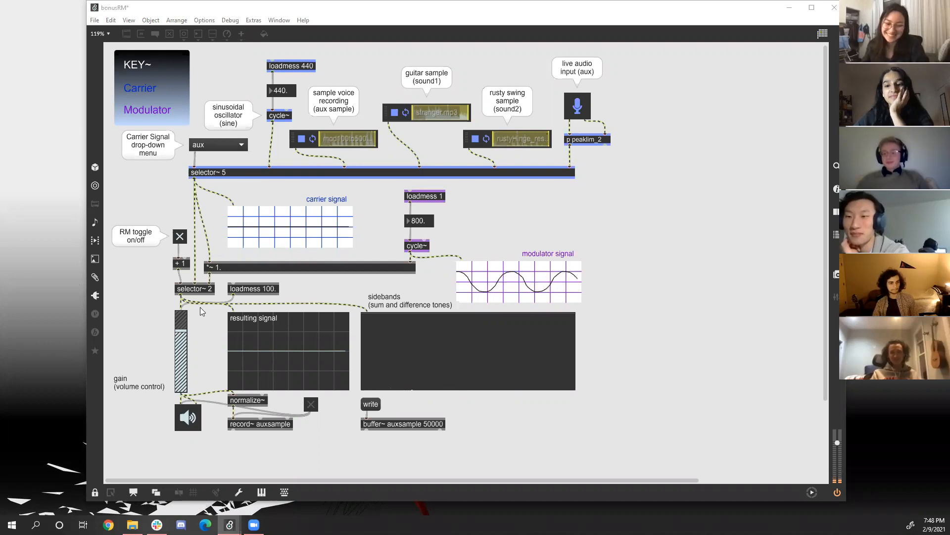
Turn ring modulation and the audio off, then switch to the Google Slides presentation and advance to the "Thanks!" slide.
{"action": "left_click", "coordinate": [180, 236]}
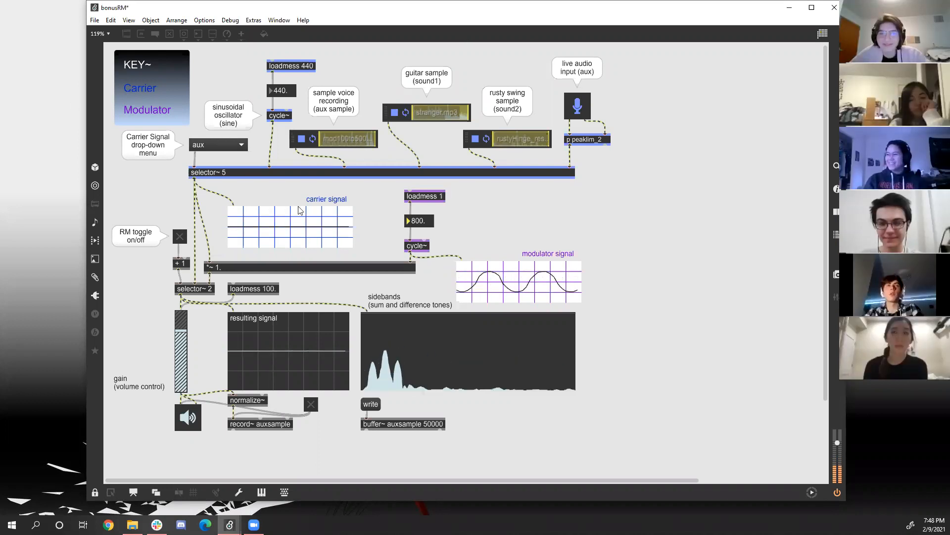
{"action": "left_click", "coordinate": [188, 421]}
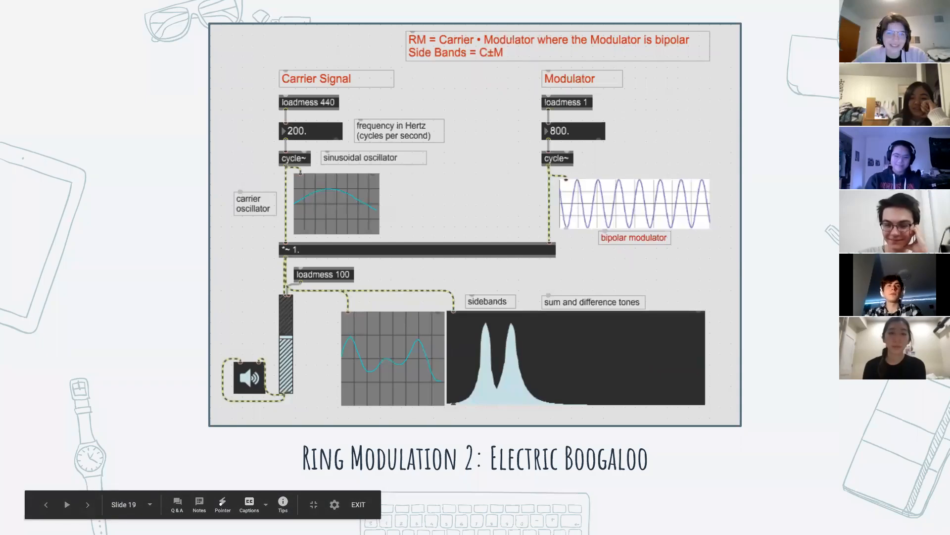
{"action": "key", "text": "Right"}
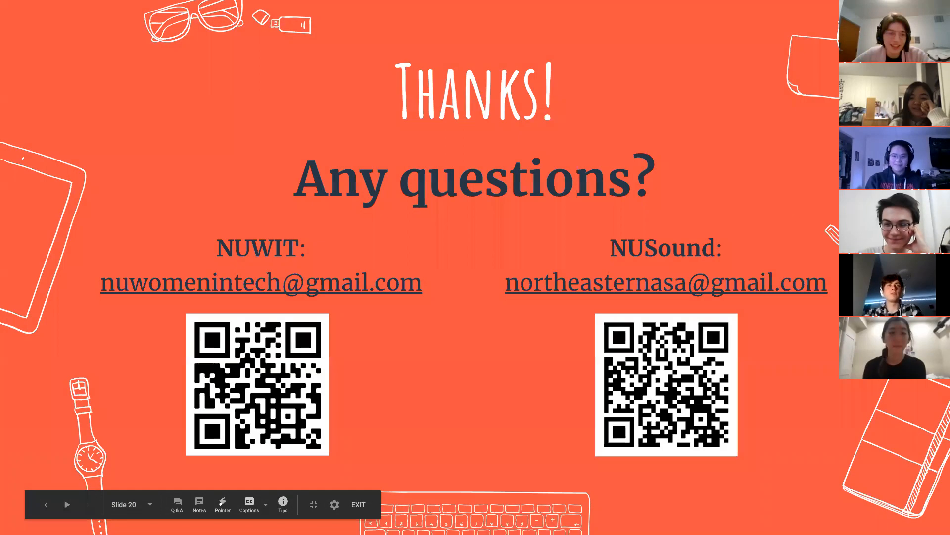